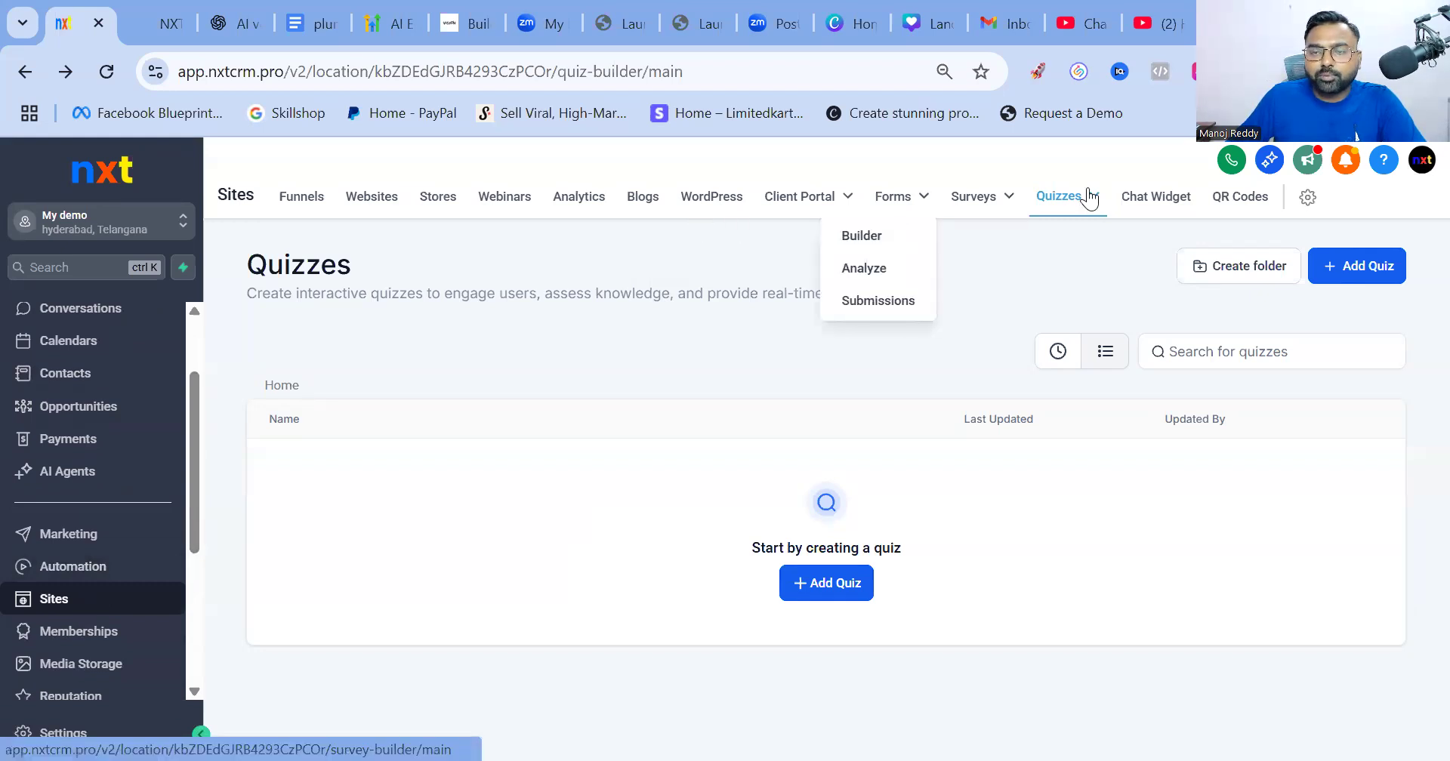
# Go to the Quizzes builder page under Sites, where no quizzes exist yet
pyautogui.moveTo(1087, 198)
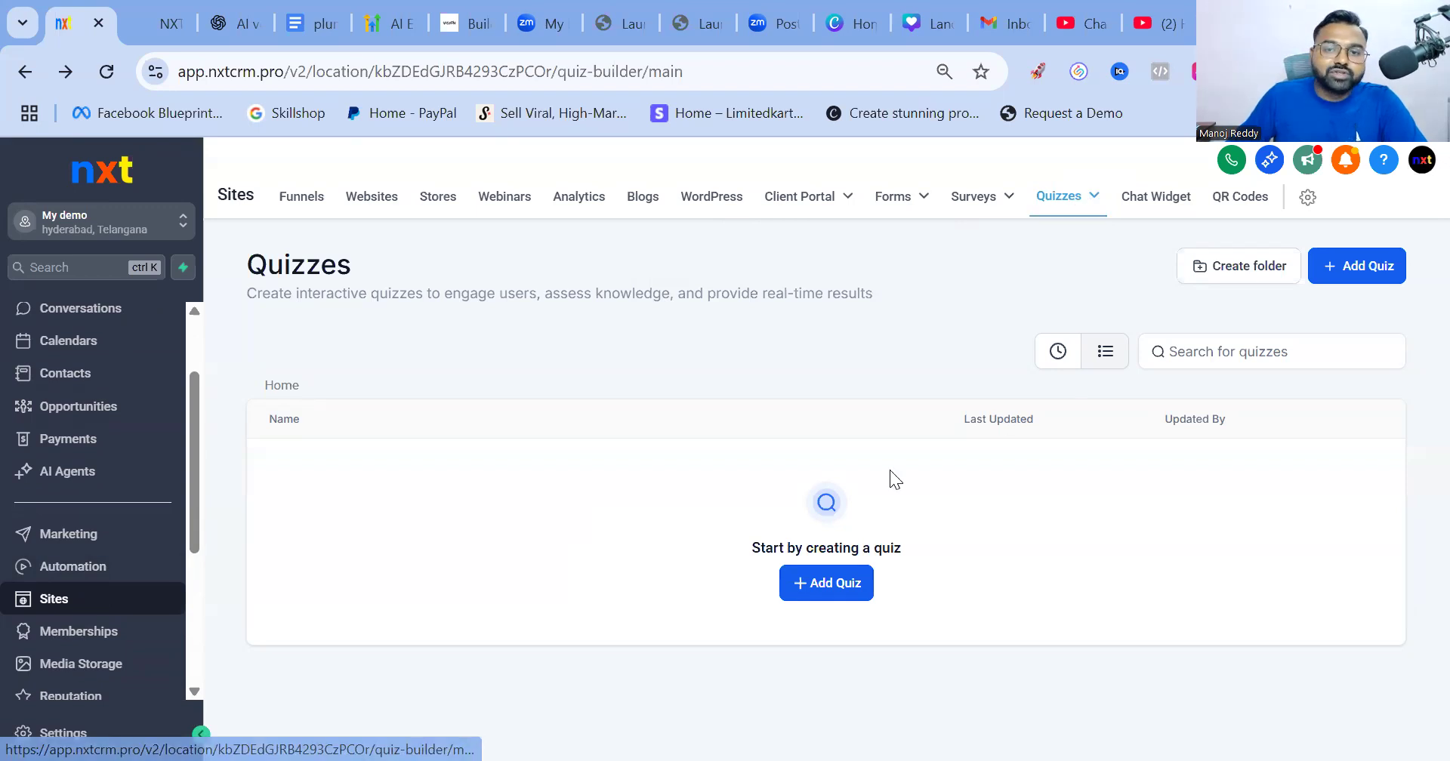
# Add a new quiz, 'Quiz 1', and open it in the builder with an empty Page 1
pyautogui.click(820, 592)
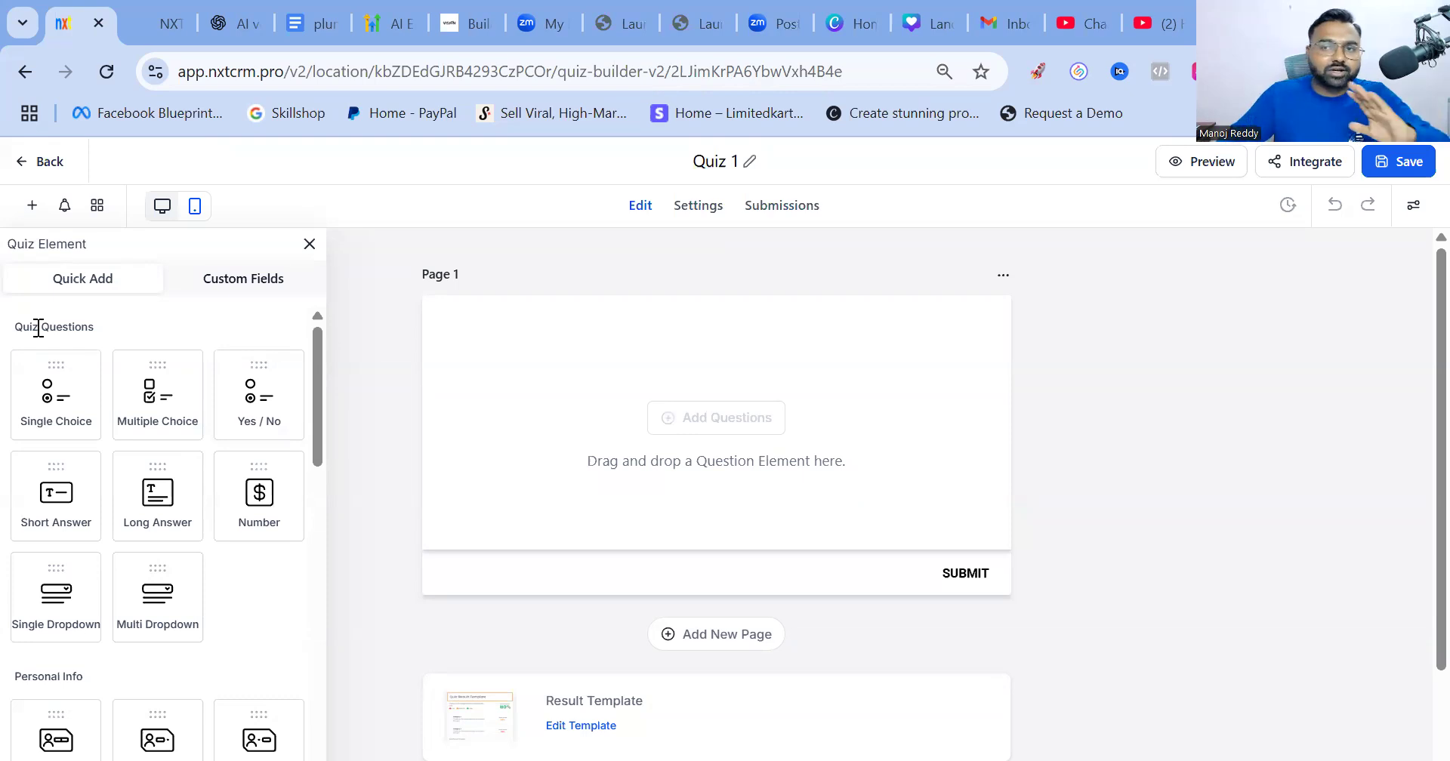
pyautogui.scroll(-5, 207, 370)
pyautogui.scroll(5, 287, 363)
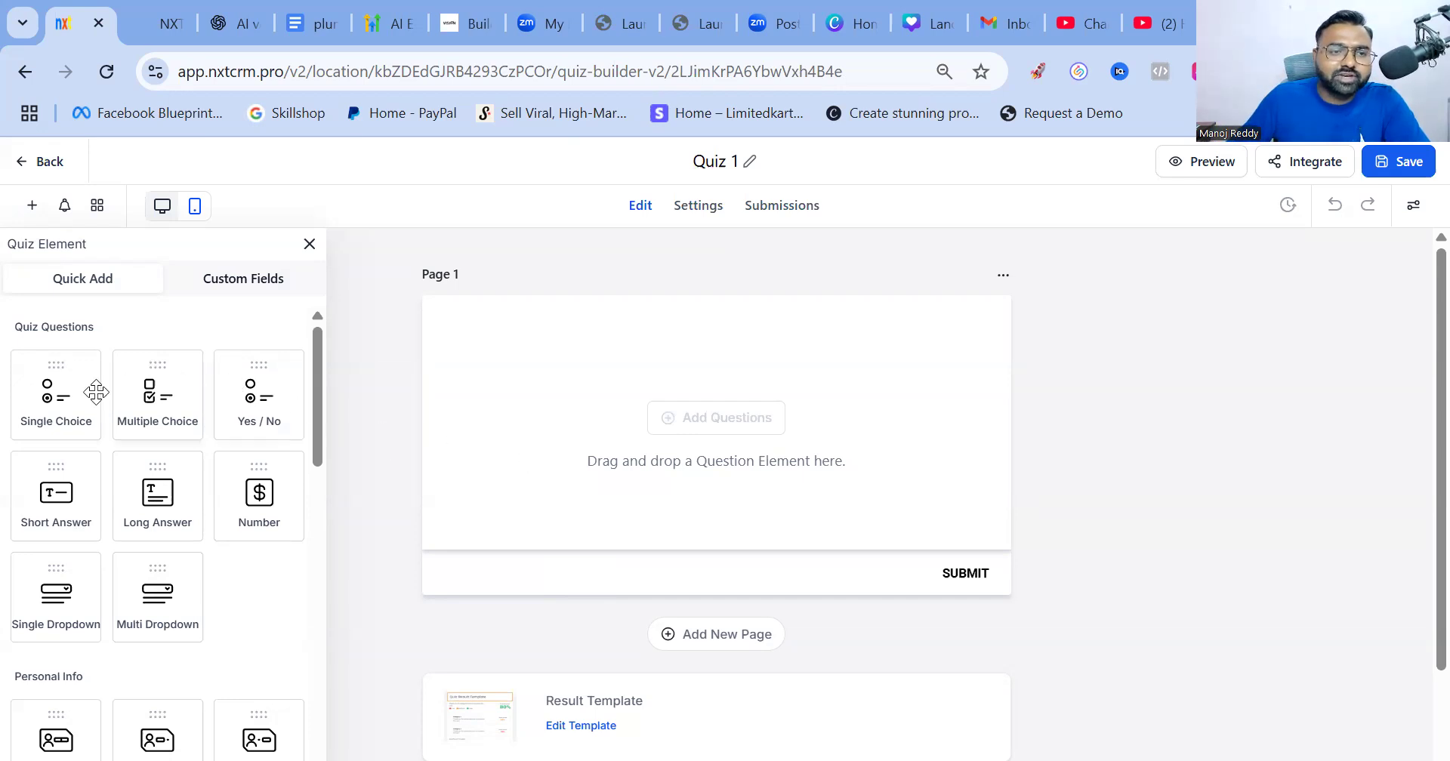
# Put a three-option Single Choice question on Page 1 and add a second page
pyautogui.moveTo(47, 406); pyautogui.dragTo(527, 404)
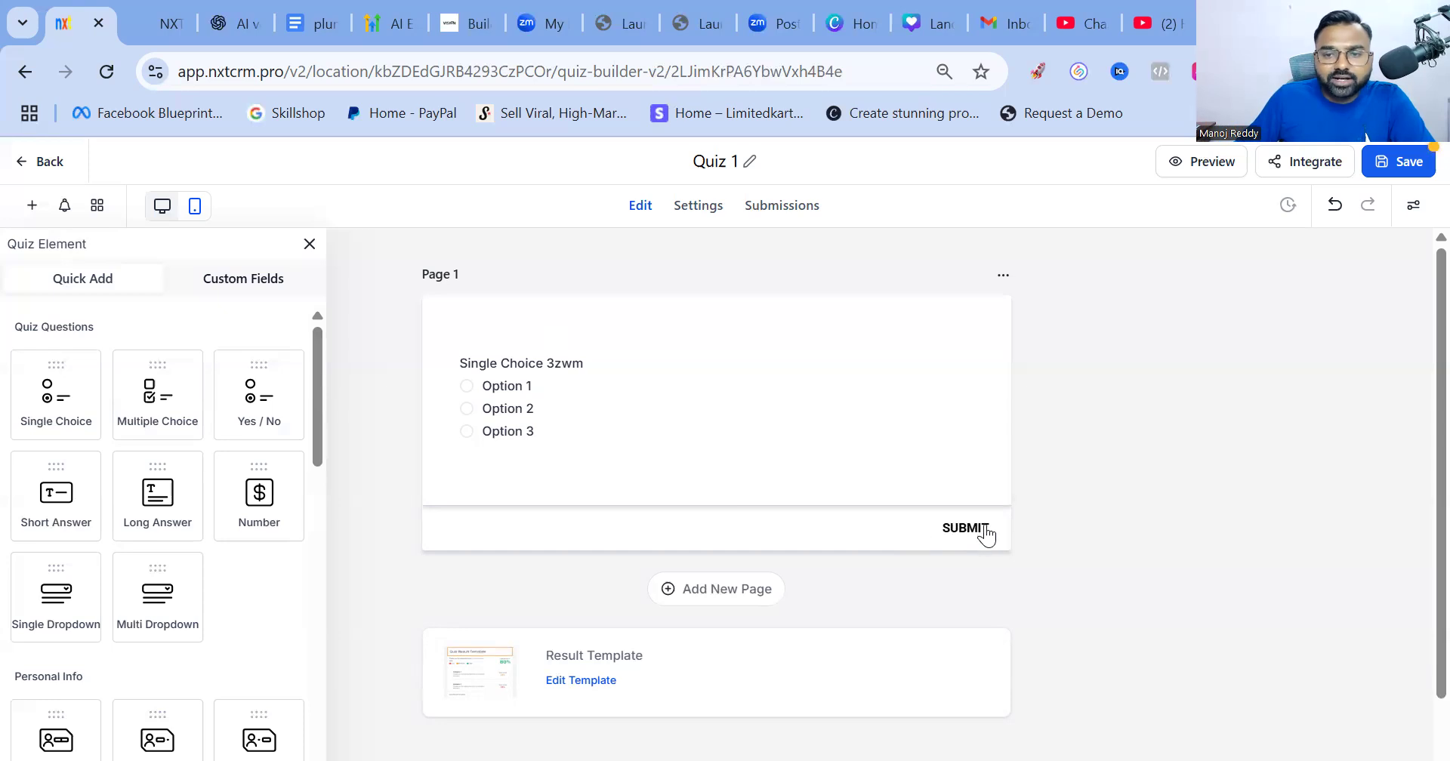
pyautogui.click(688, 601)
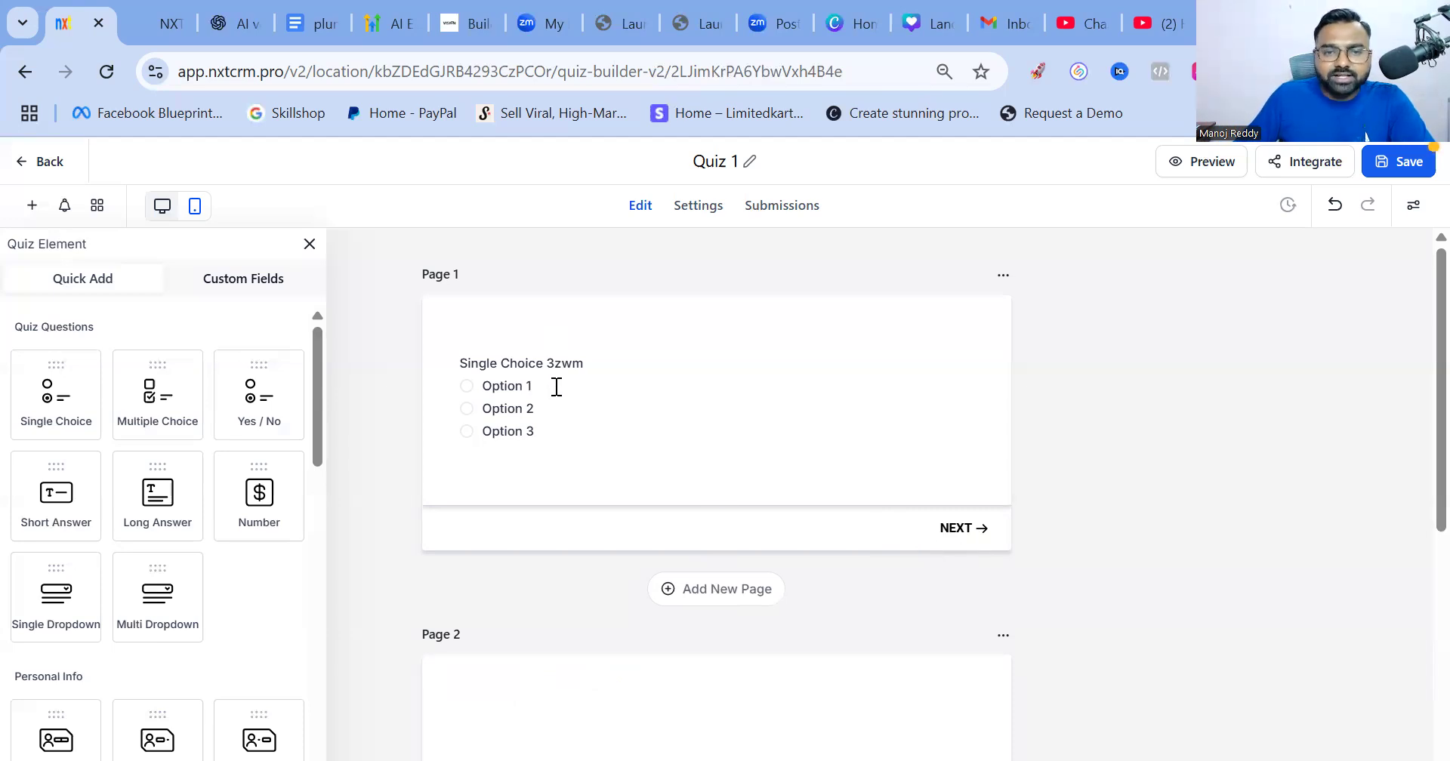
pyautogui.click(605, 375)
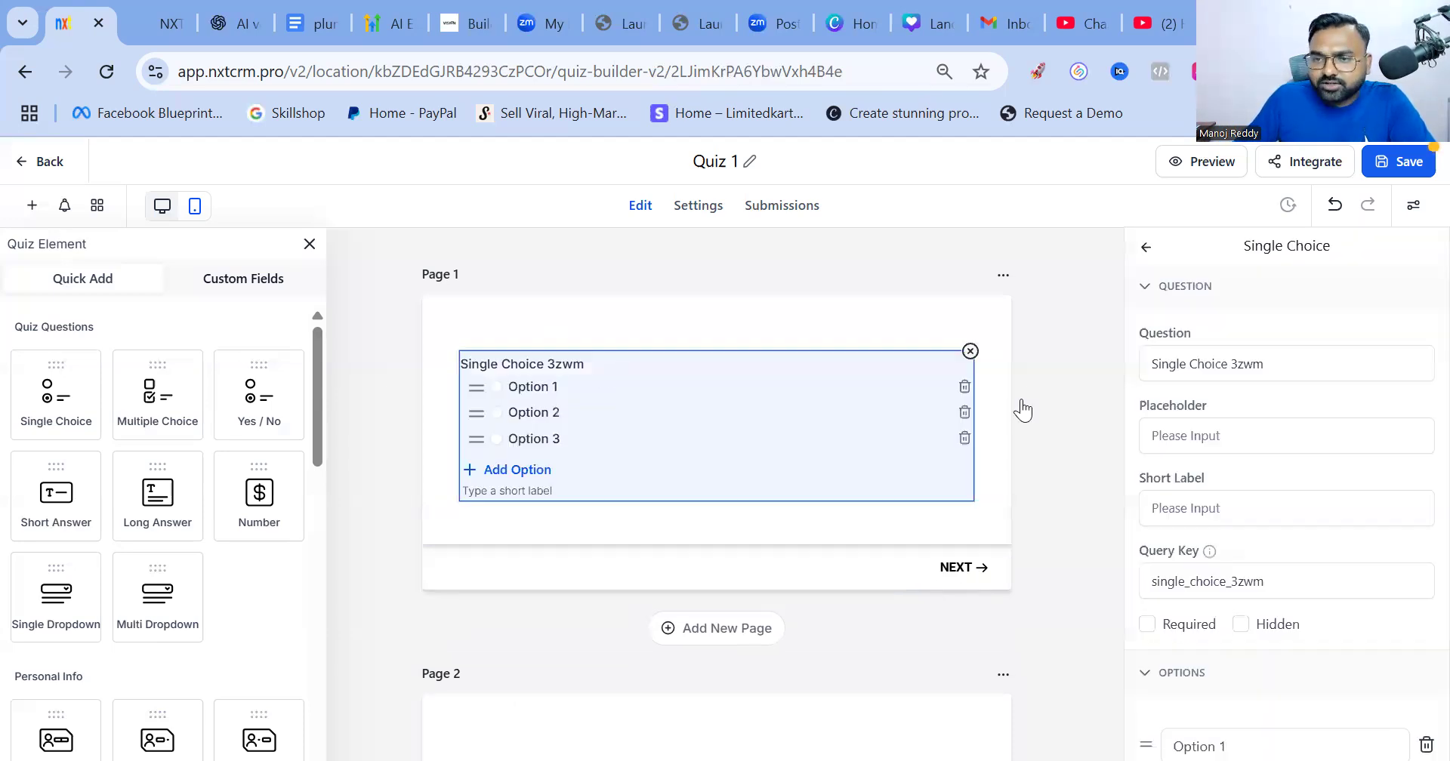
# Replace the Page 1 question's default wording with 'How fit you are?'
pyautogui.click(1292, 365)
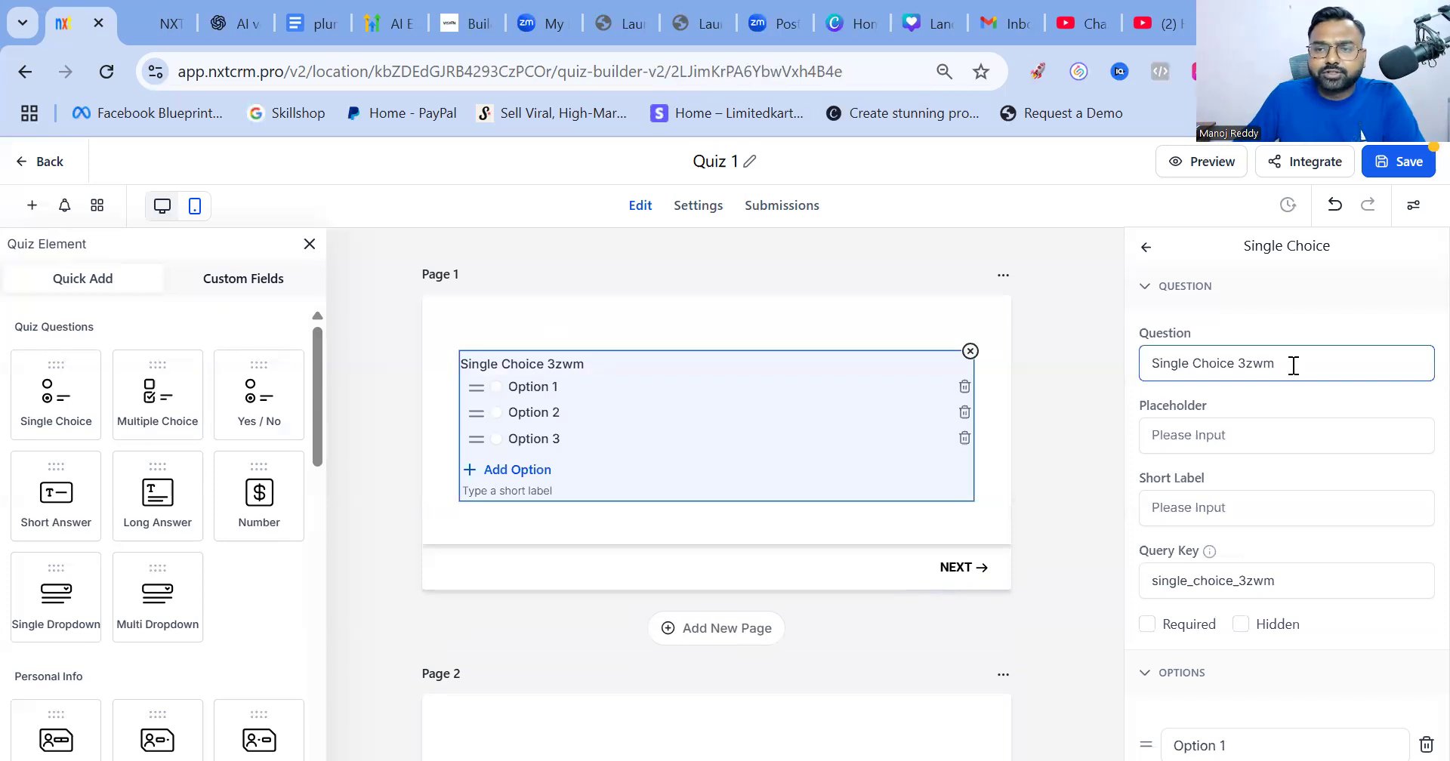
pyautogui.press('BackSpace')
pyautogui.press('BackSpace')
pyautogui.press('BackSpace')
pyautogui.press('BackSpace')
pyautogui.press('BackSpace')
pyautogui.press('BackSpace')
pyautogui.press('BackSpace')
pyautogui.press('BackSpace')
pyautogui.press('BackSpace')
pyautogui.press('BackSpace')
pyautogui.press('BackSpace')
pyautogui.press('BackSpace')
pyautogui.press('BackSpace')
pyautogui.press('BackSpace')
pyautogui.press('BackSpace')
pyautogui.press('BackSpace')
pyautogui.press('BackSpace')
pyautogui.press('BackSpace')
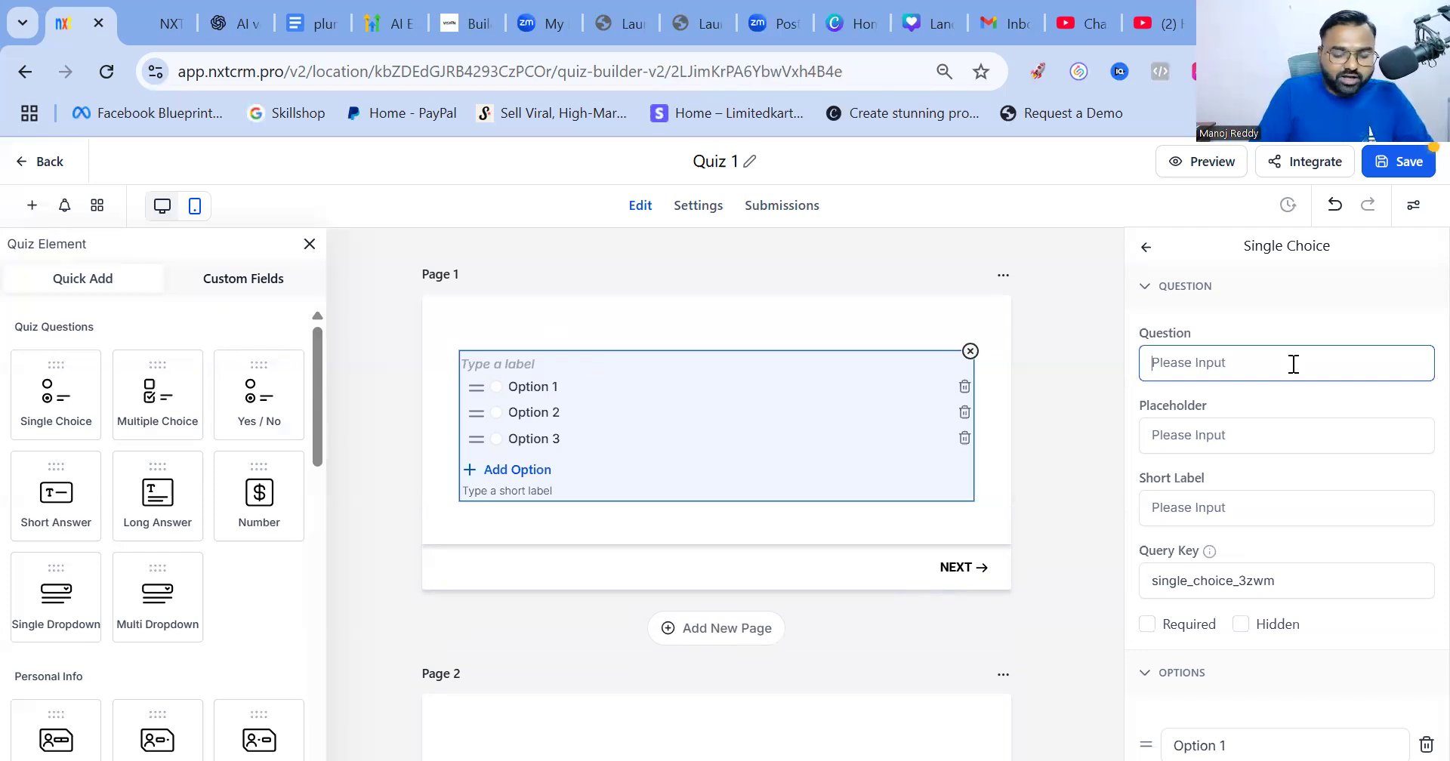
pyautogui.write('How')
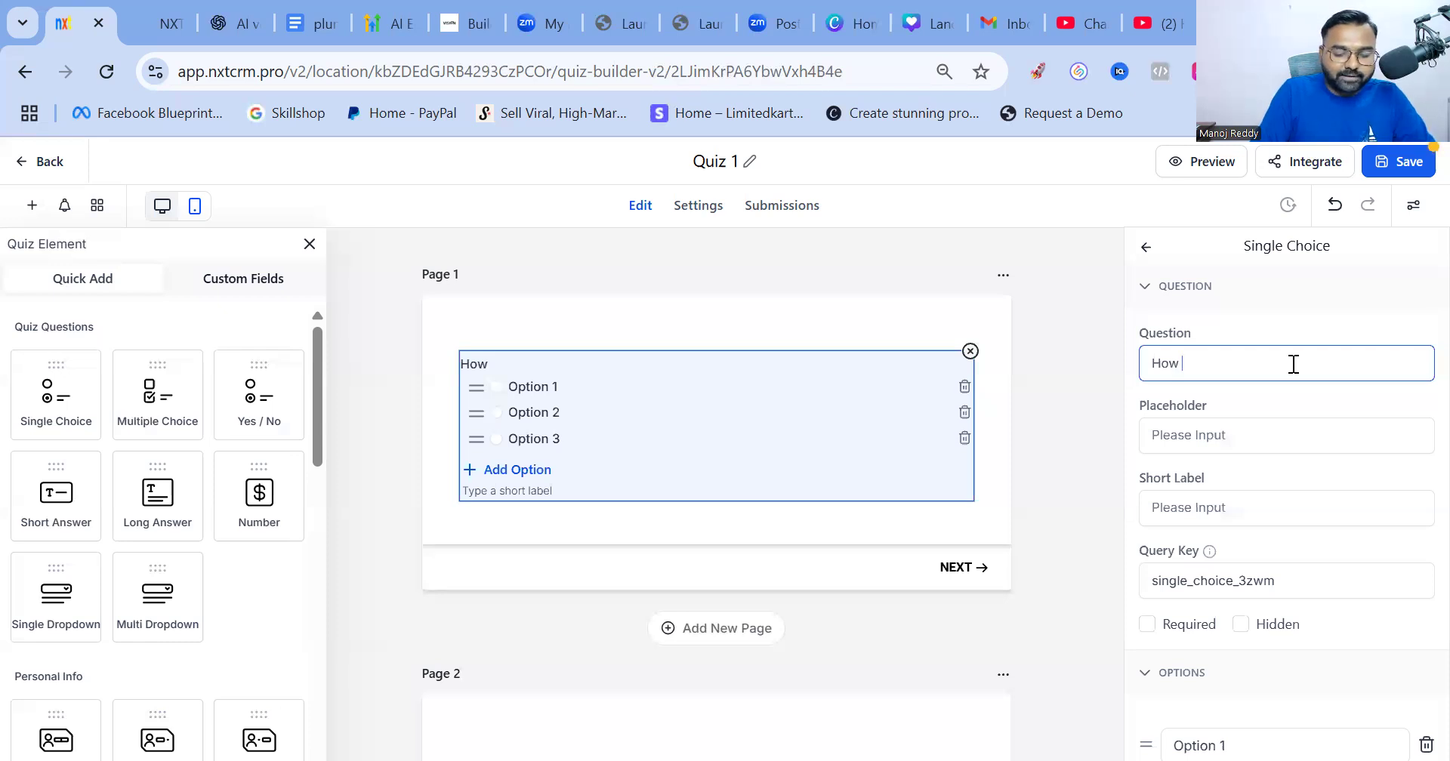
pyautogui.write(' fit you are?')
pyautogui.click(1214, 437)
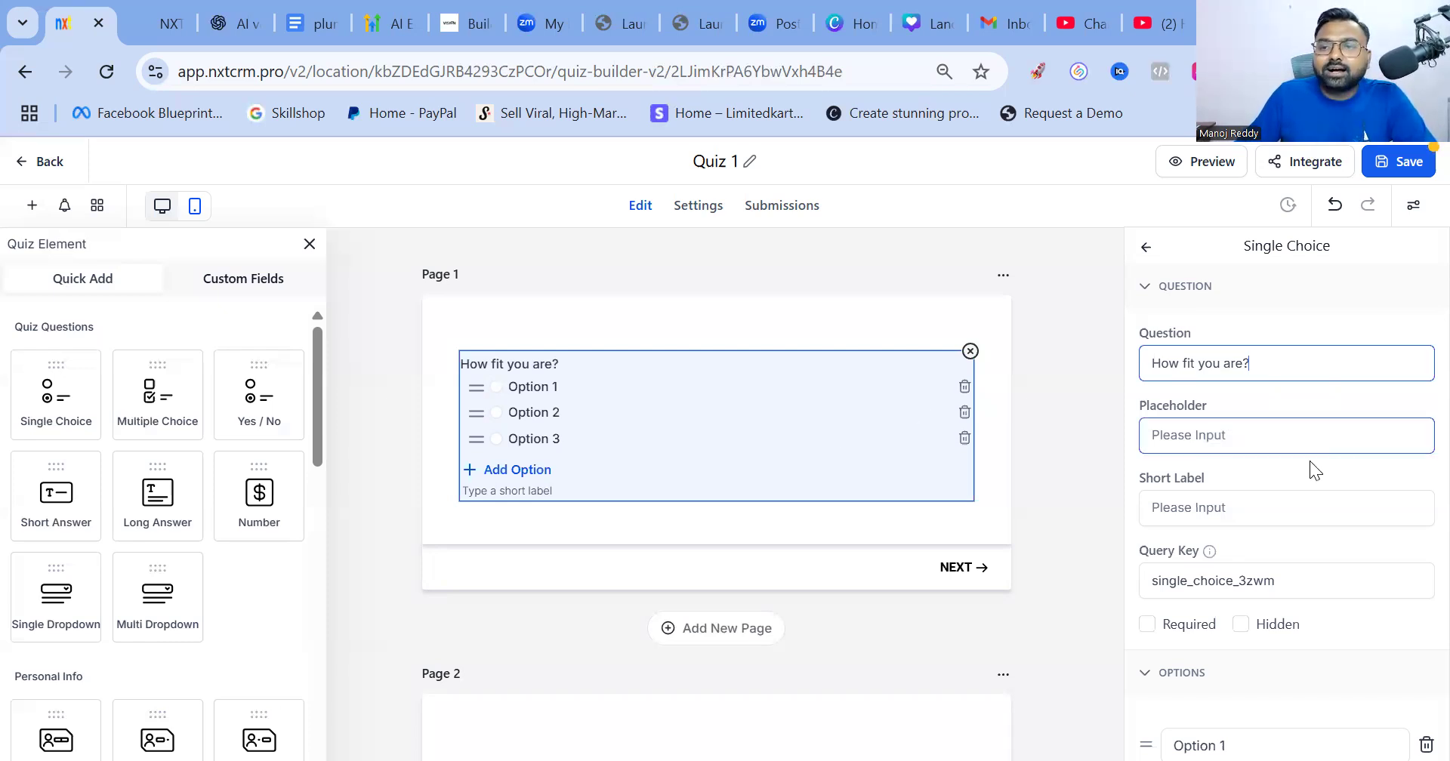
pyautogui.scroll(-5, 1307, 469)
pyautogui.tripleClick(1205, 368)
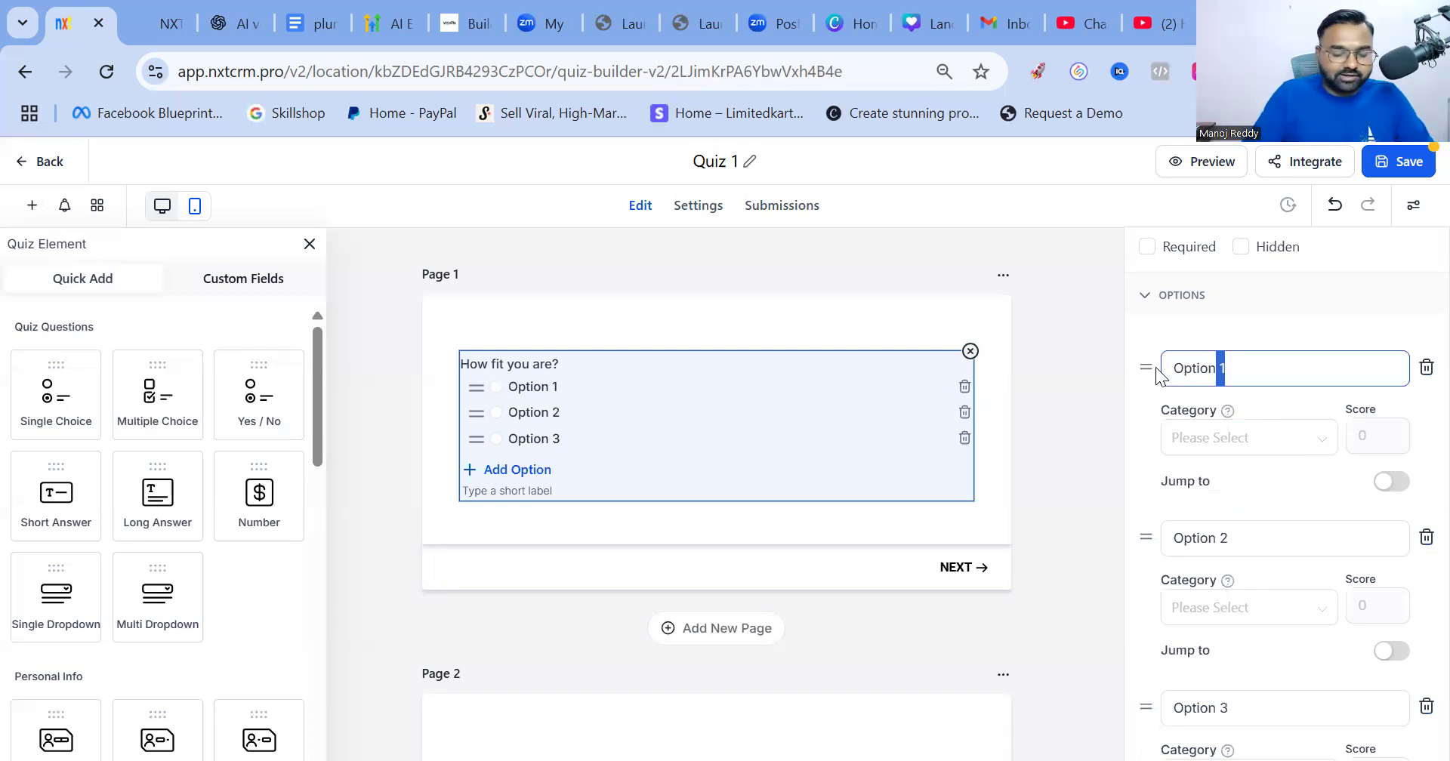
# Relabel the three answer options as FIT, AVERAGE and UNFIT
pyautogui.press('BackSpace')
pyautogui.write('FIT')
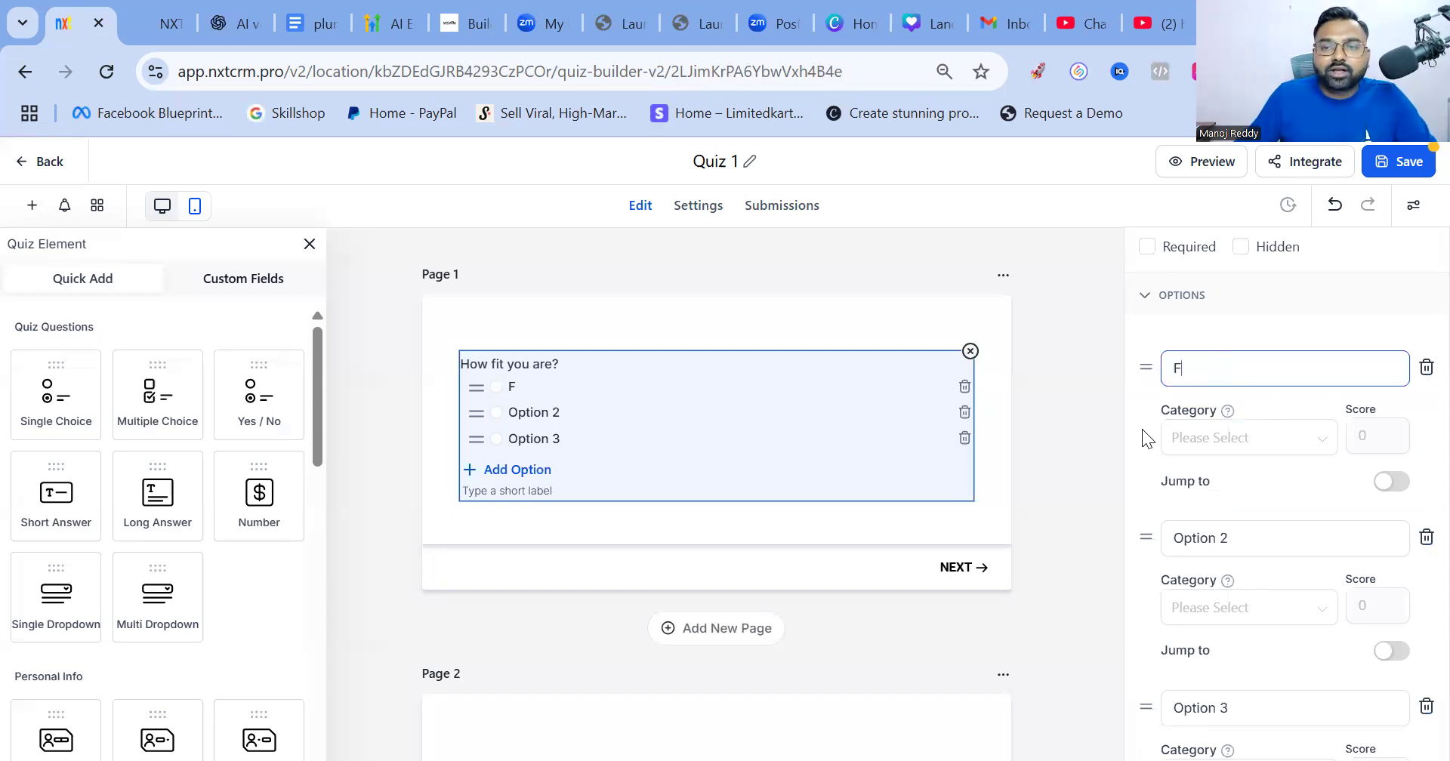
pyautogui.click(1214, 540)
pyautogui.tripleClick(1214, 540)
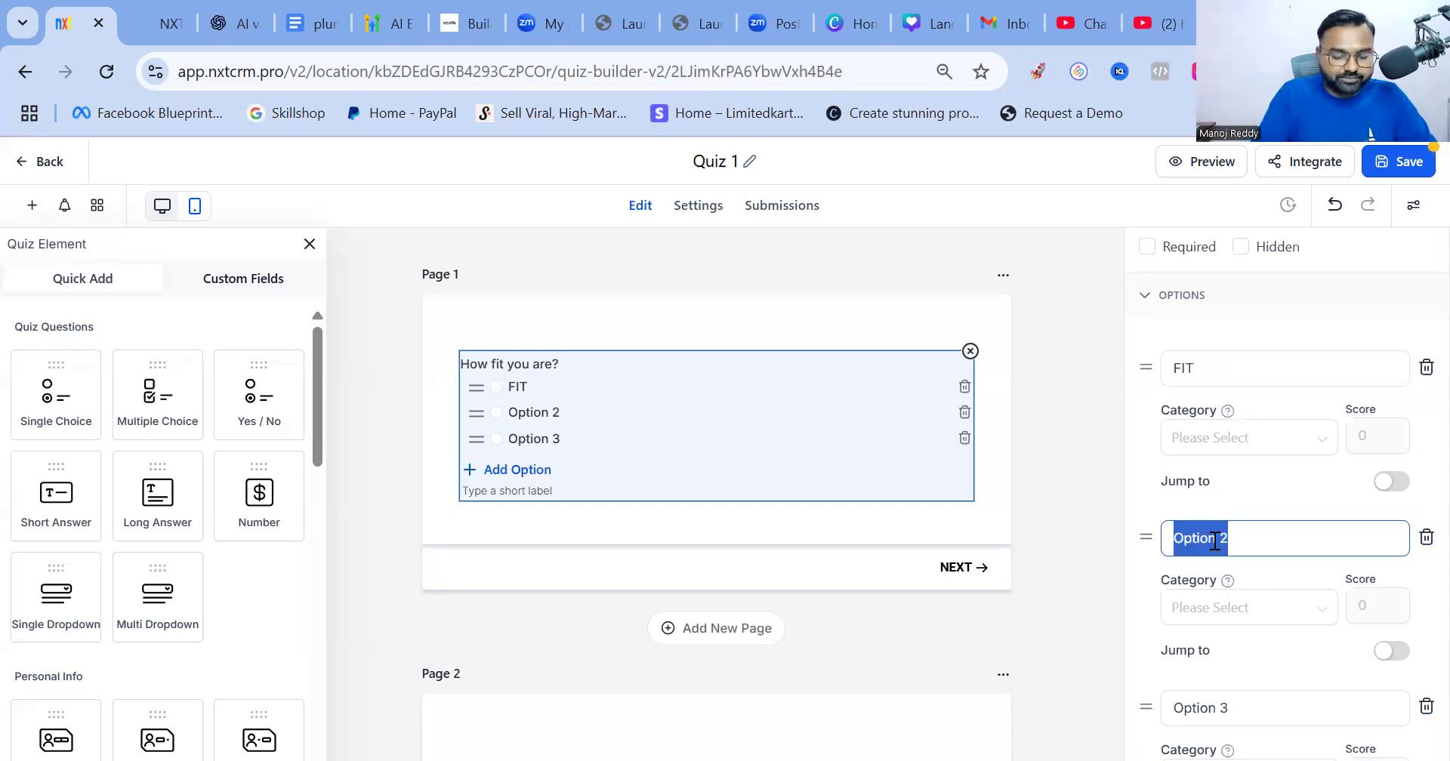
pyautogui.write('AVERAGE')
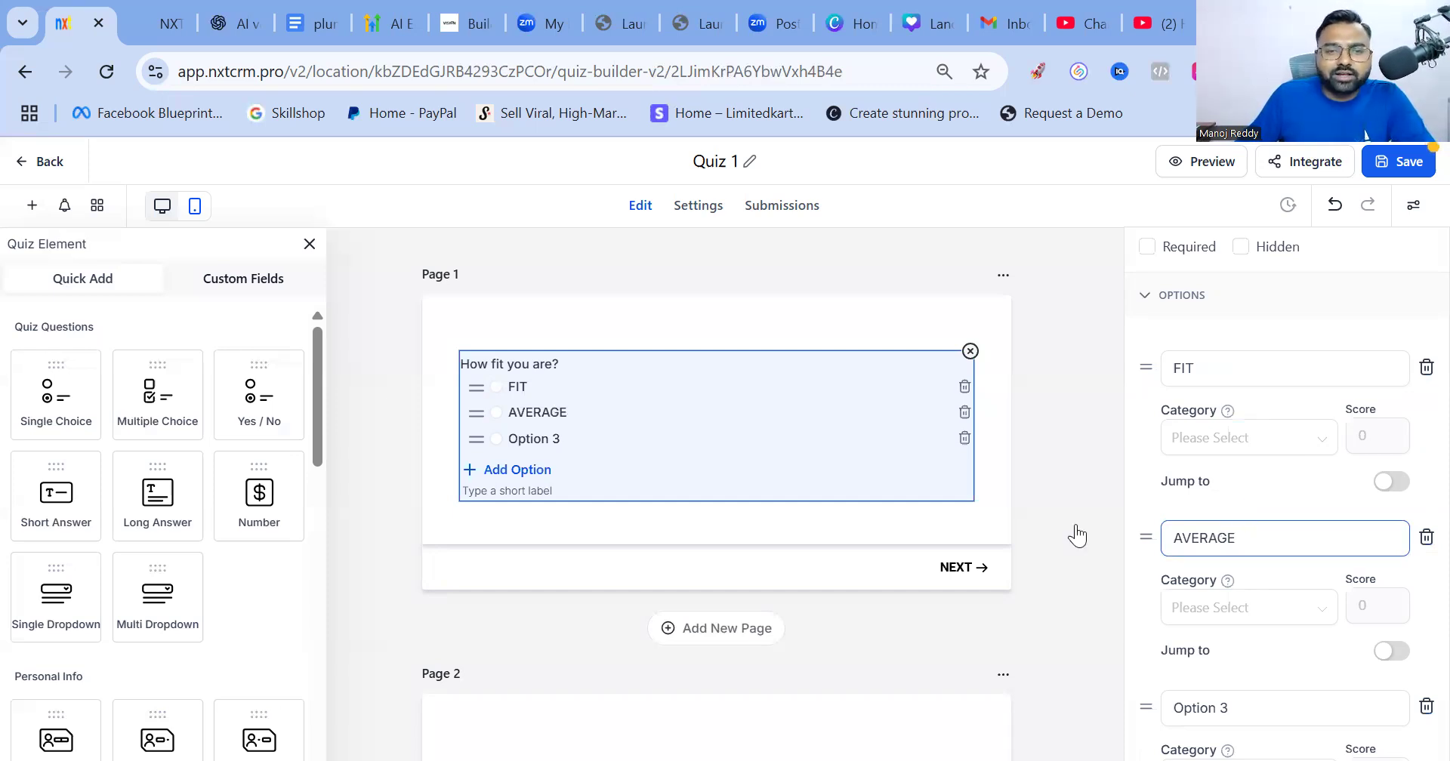
pyautogui.click(1252, 712)
pyautogui.tripleClick(1251, 713)
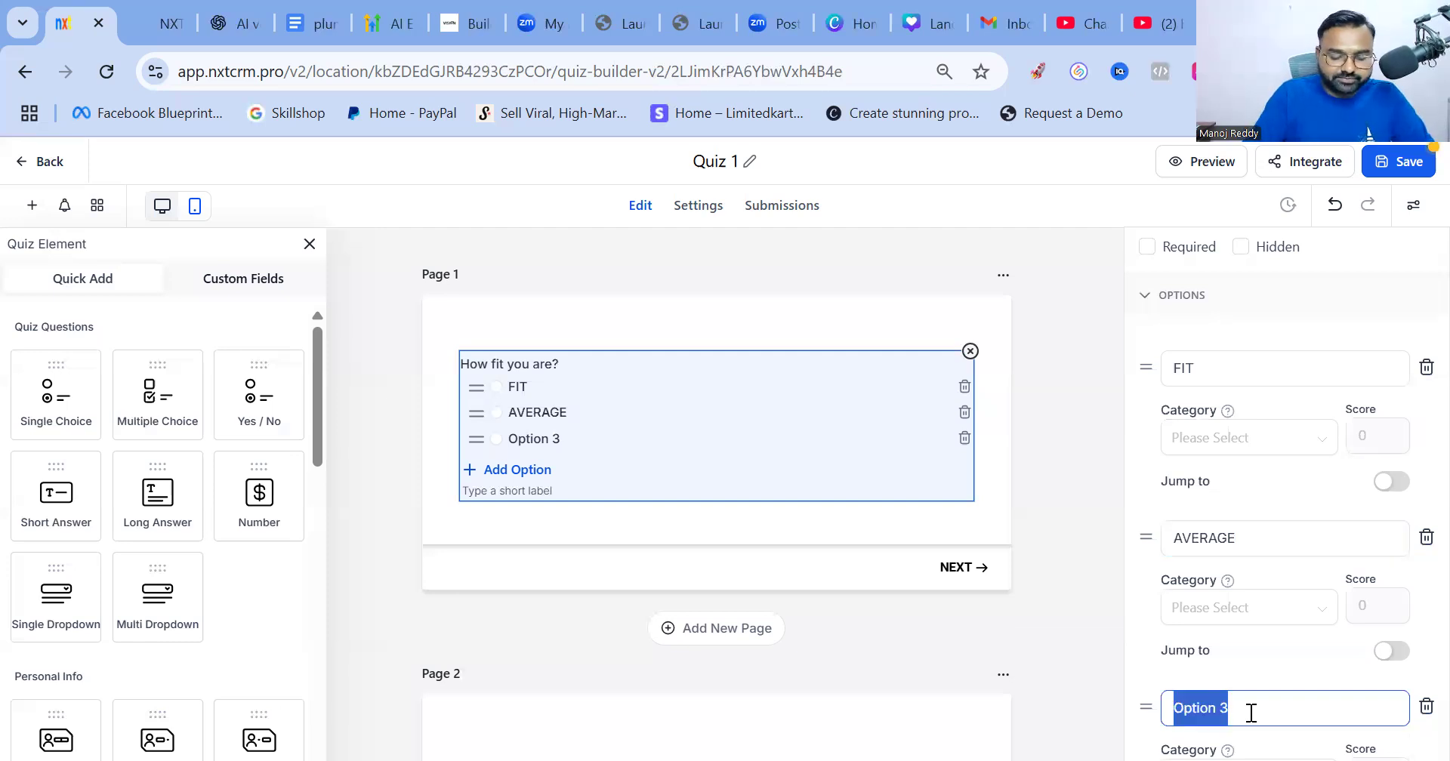
pyautogui.write('UNFIT')
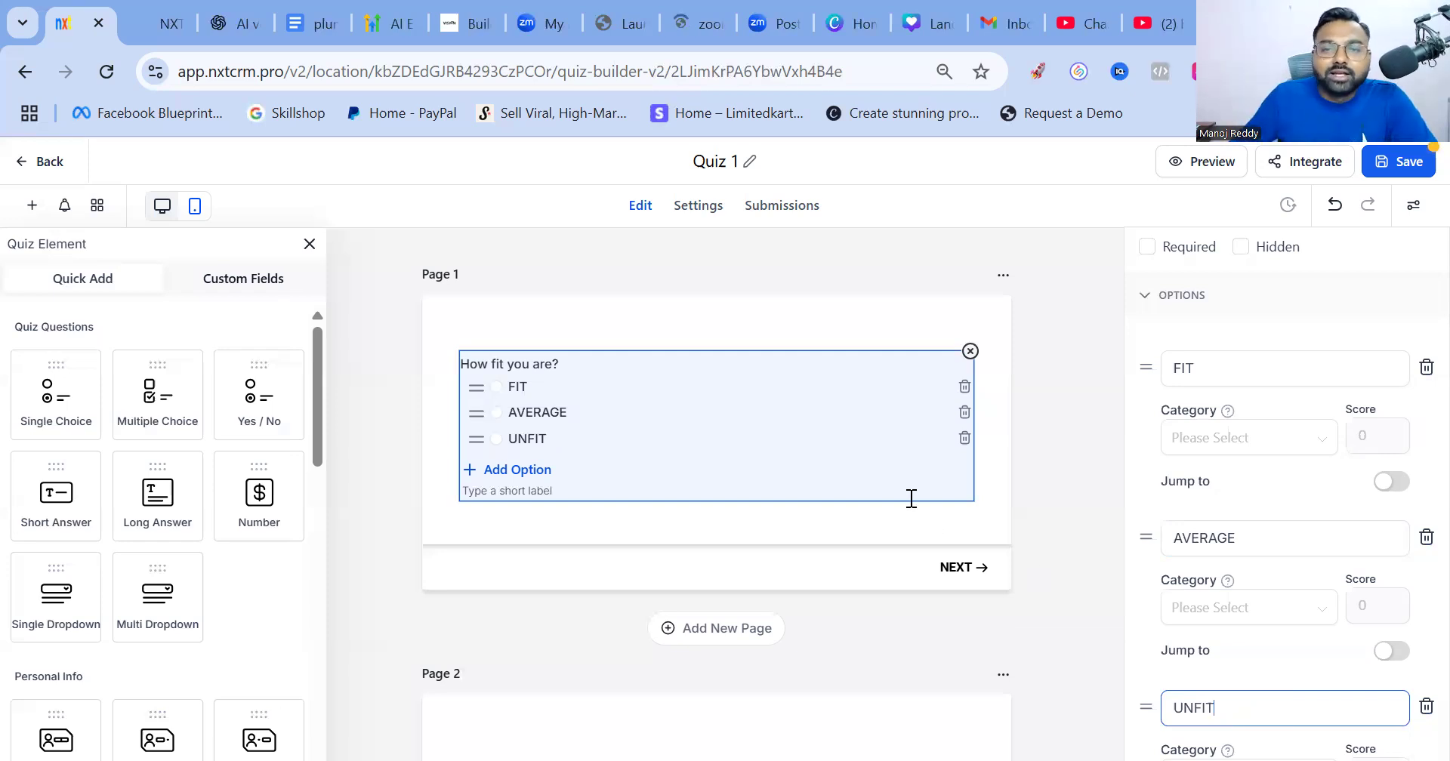
pyautogui.click(1246, 462)
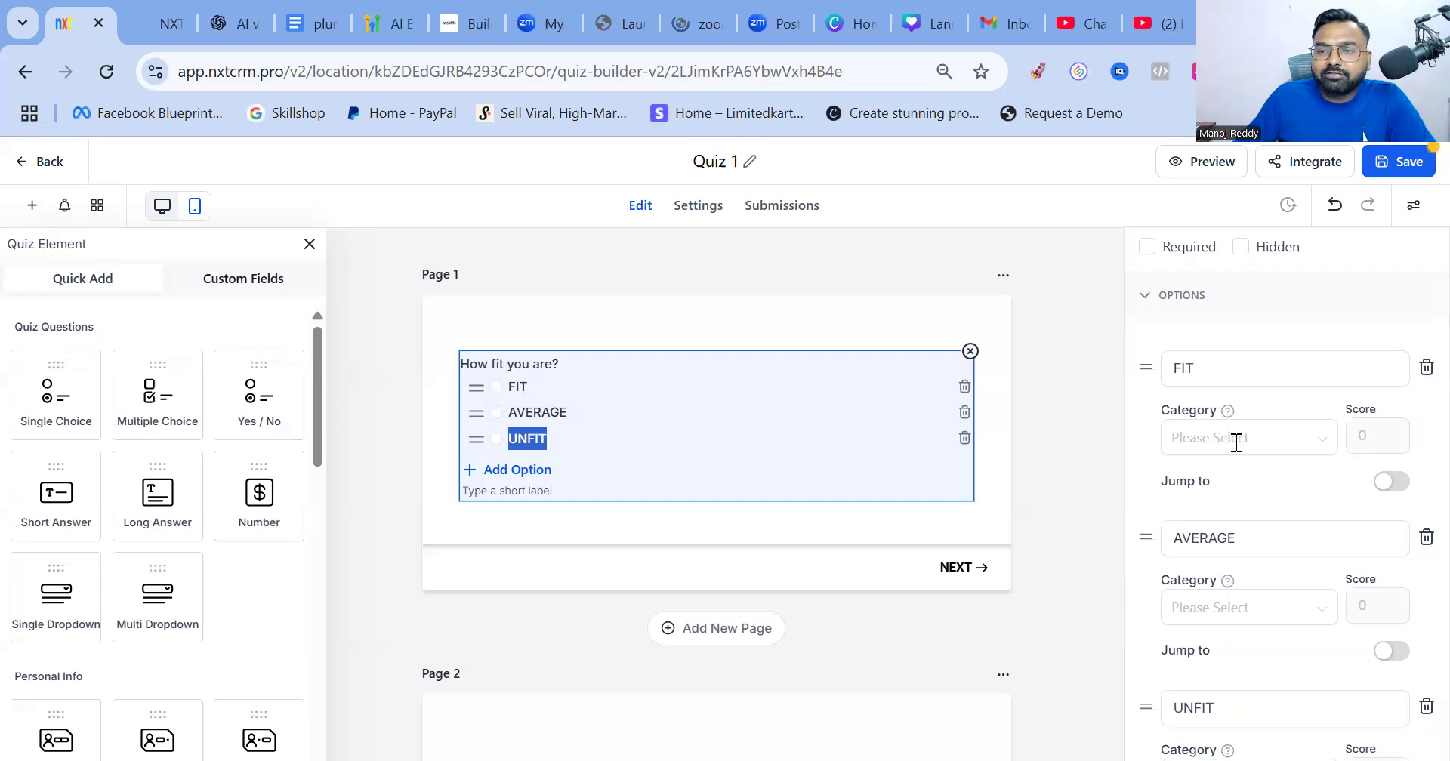
pyautogui.scroll(-2, 1235, 441)
pyautogui.click(1344, 445)
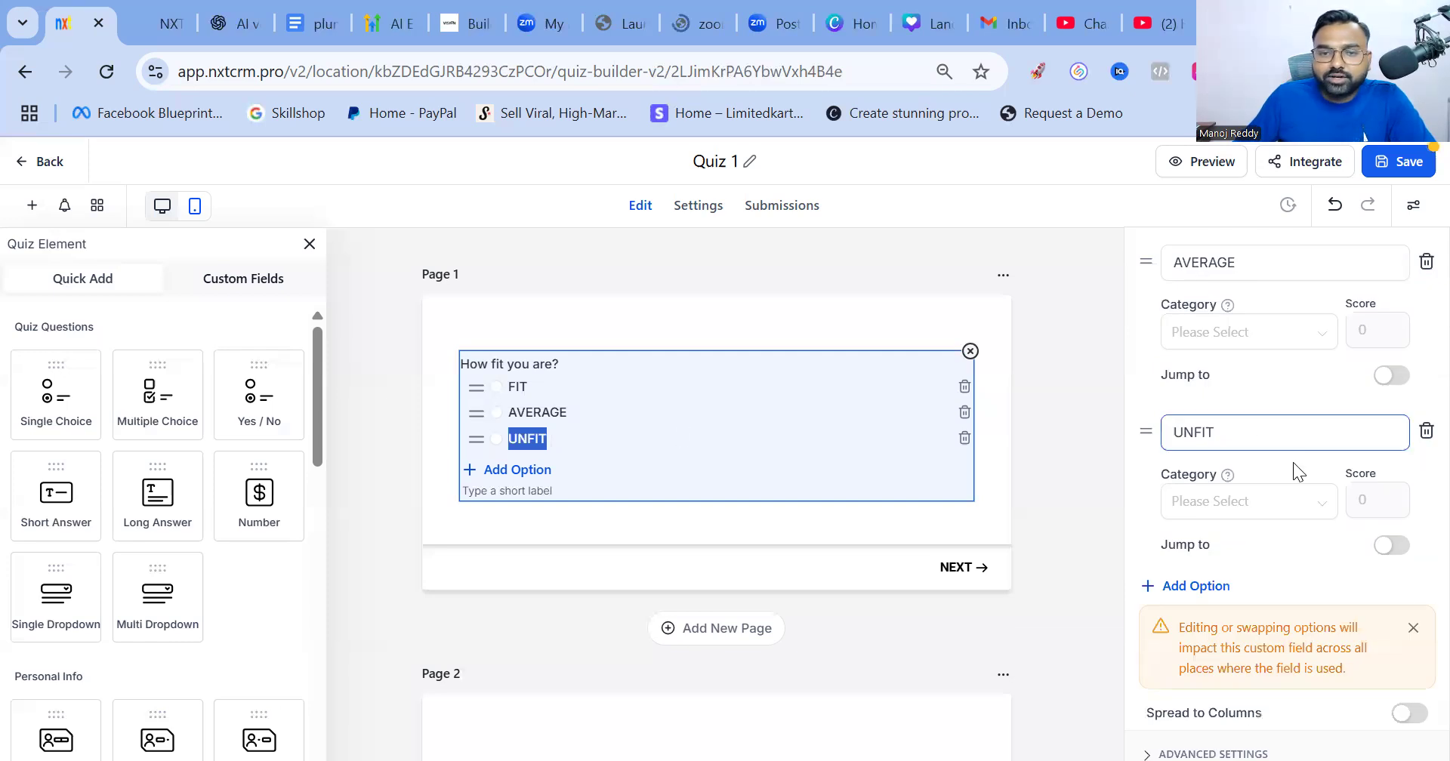
pyautogui.click(677, 429)
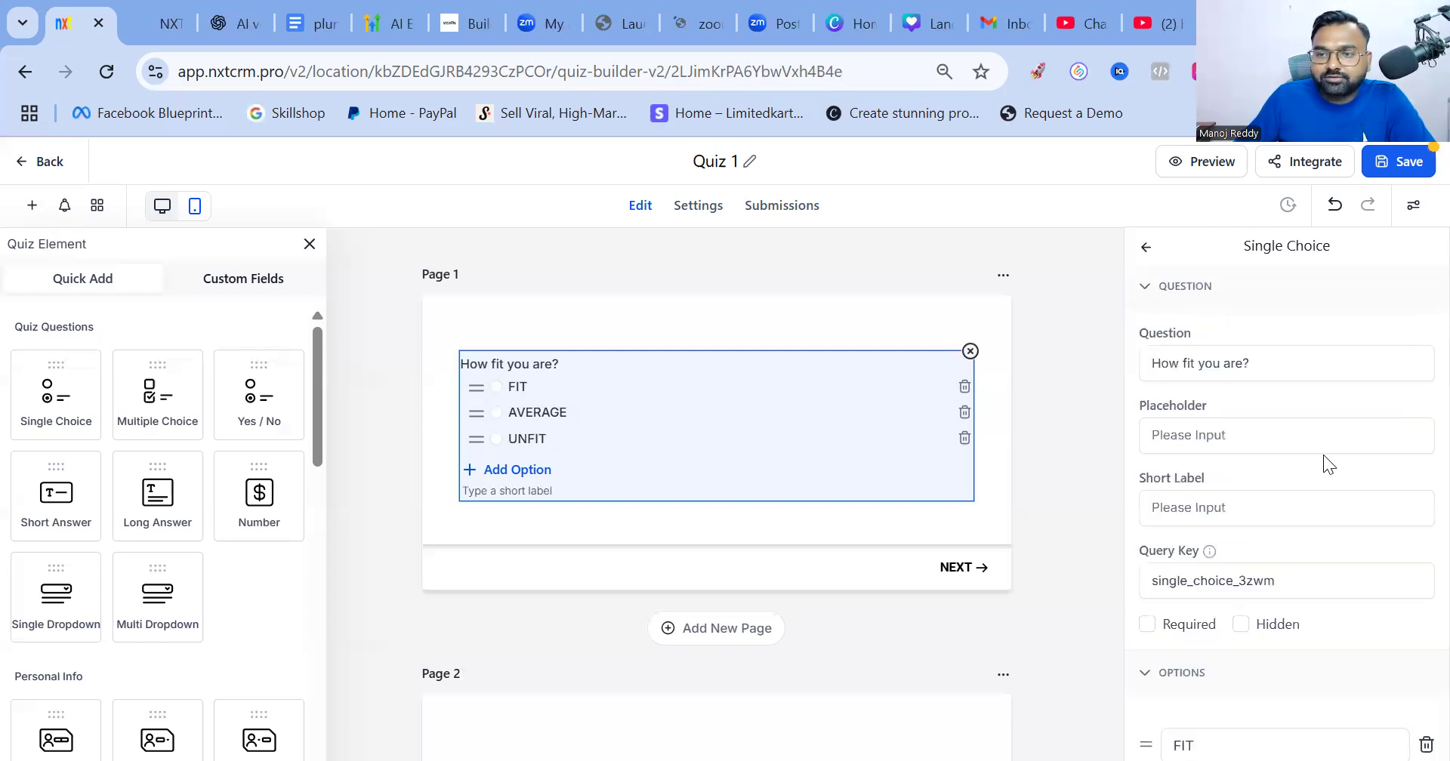
pyautogui.scroll(-5, 1369, 440)
# Enable Jump to for the FIT answer and set its category to Overall Only
pyautogui.click(1239, 446)
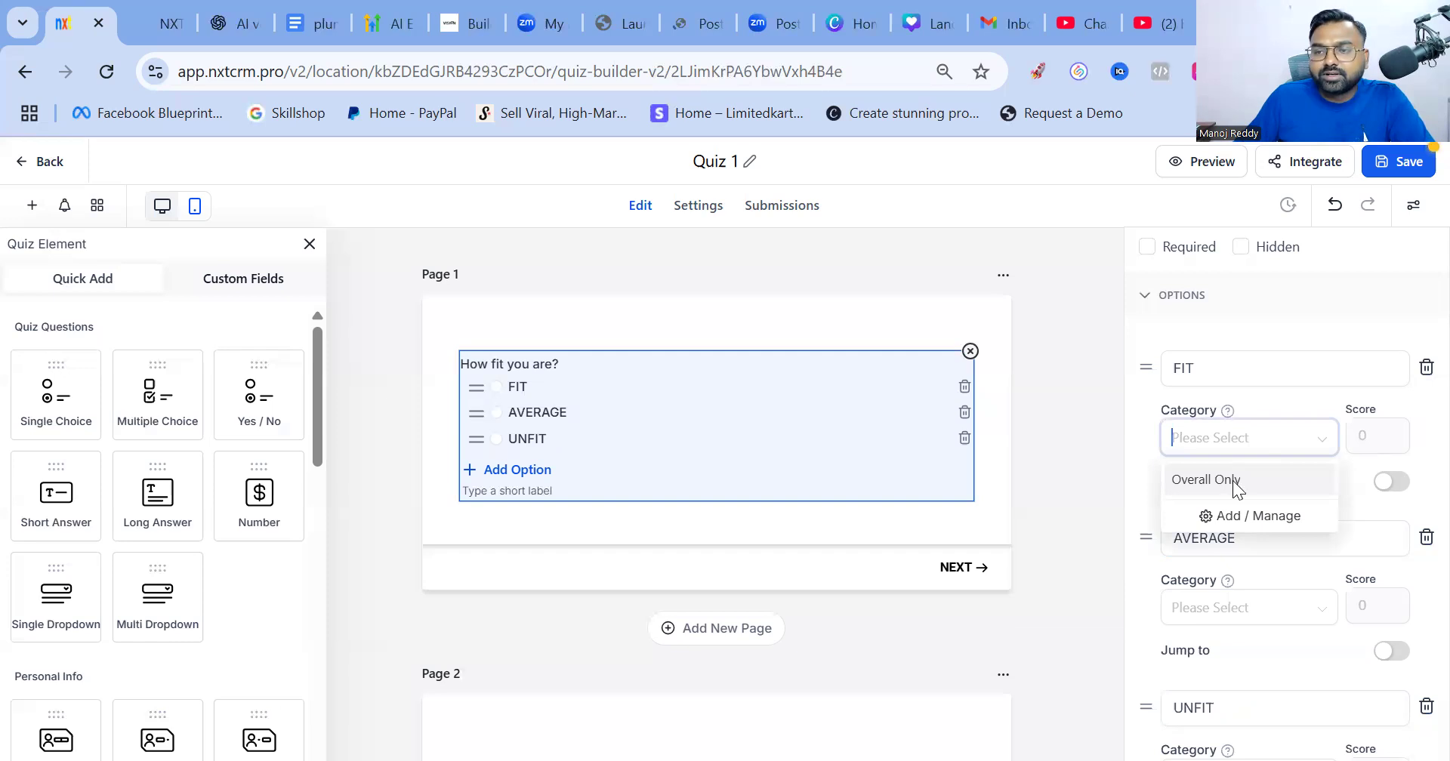
pyautogui.click(1359, 483)
pyautogui.click(1391, 484)
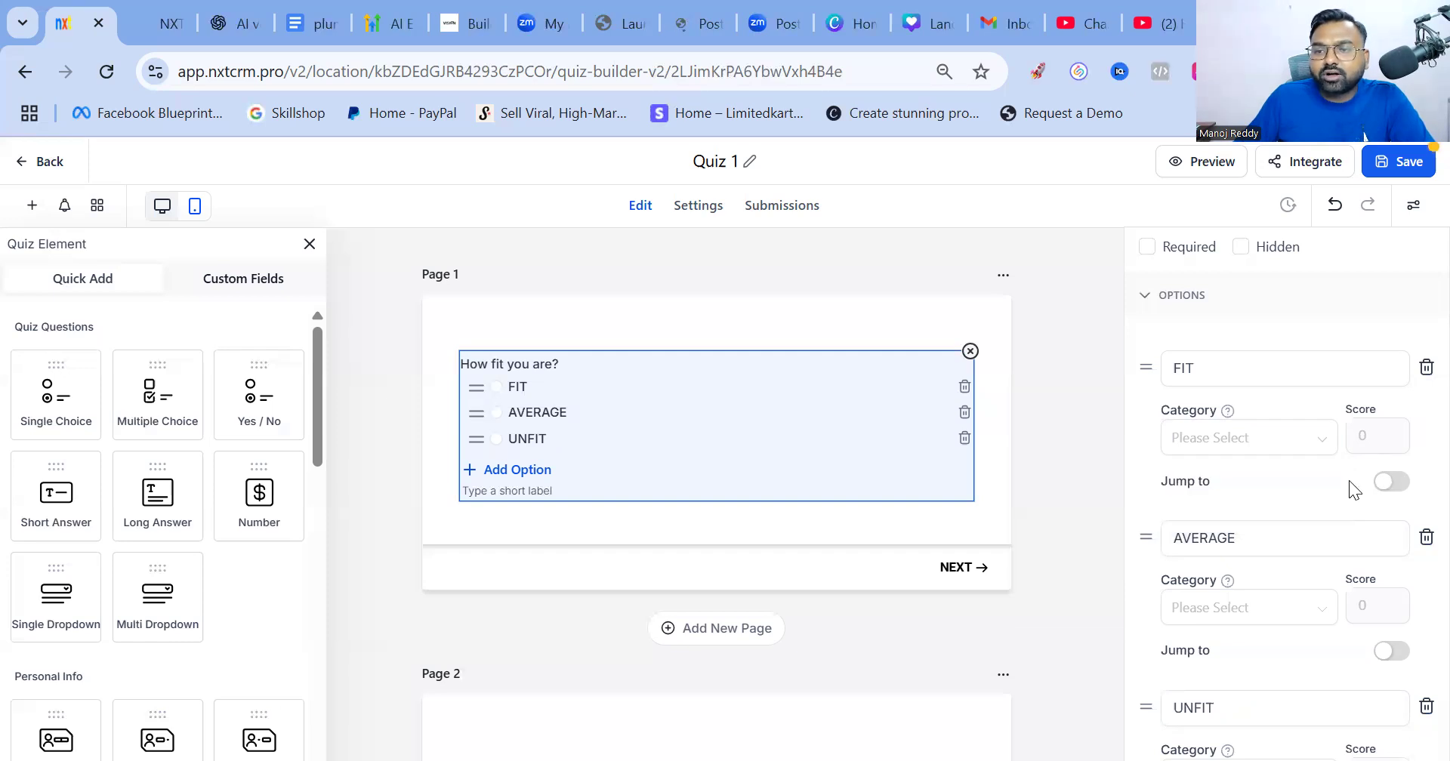
pyautogui.click(1242, 441)
pyautogui.click(1264, 475)
# Give FIT a score of 10 with Next Question as its jump destination
pyautogui.click(1380, 435)
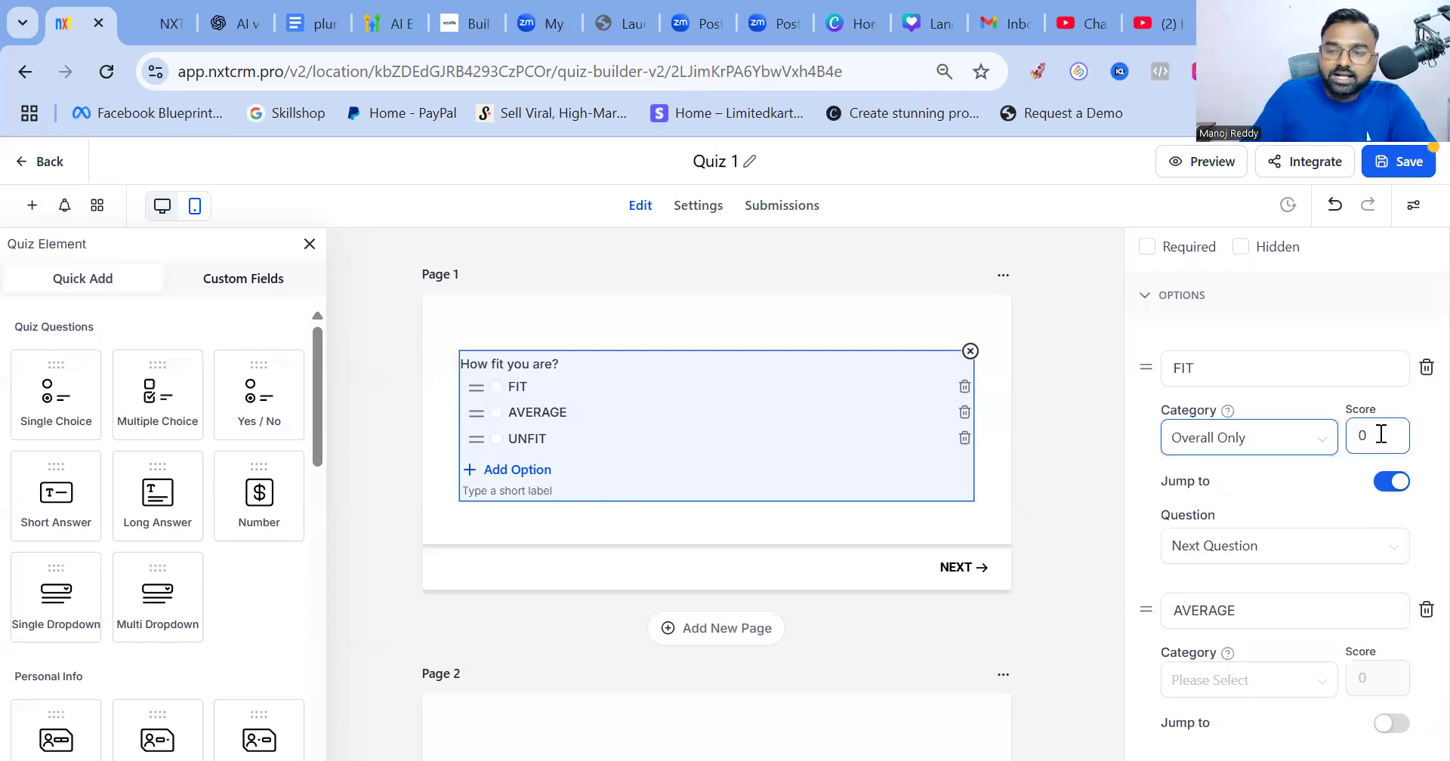
pyautogui.write('10')
pyautogui.press('BackSpace')
pyautogui.write('0')
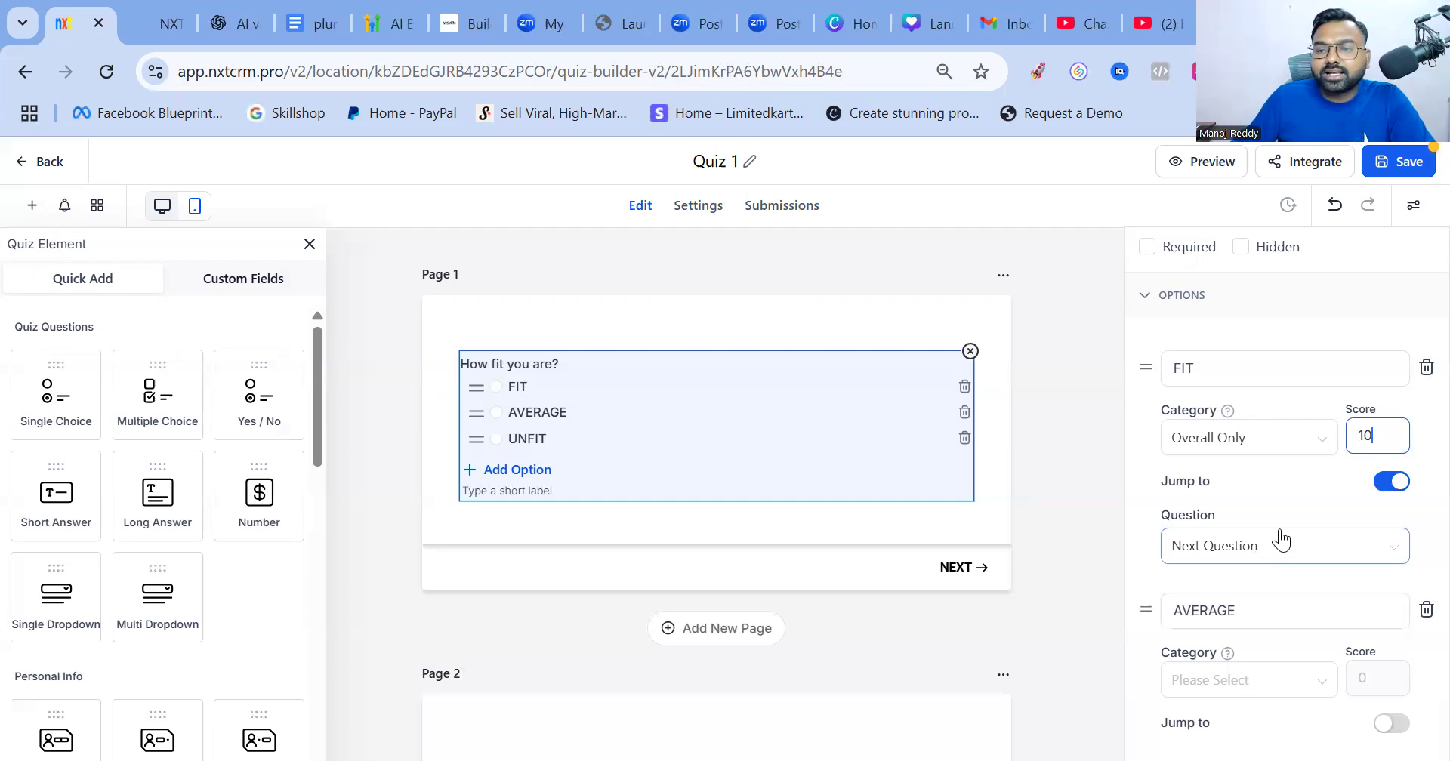
pyautogui.click(1281, 541)
pyautogui.click(1342, 547)
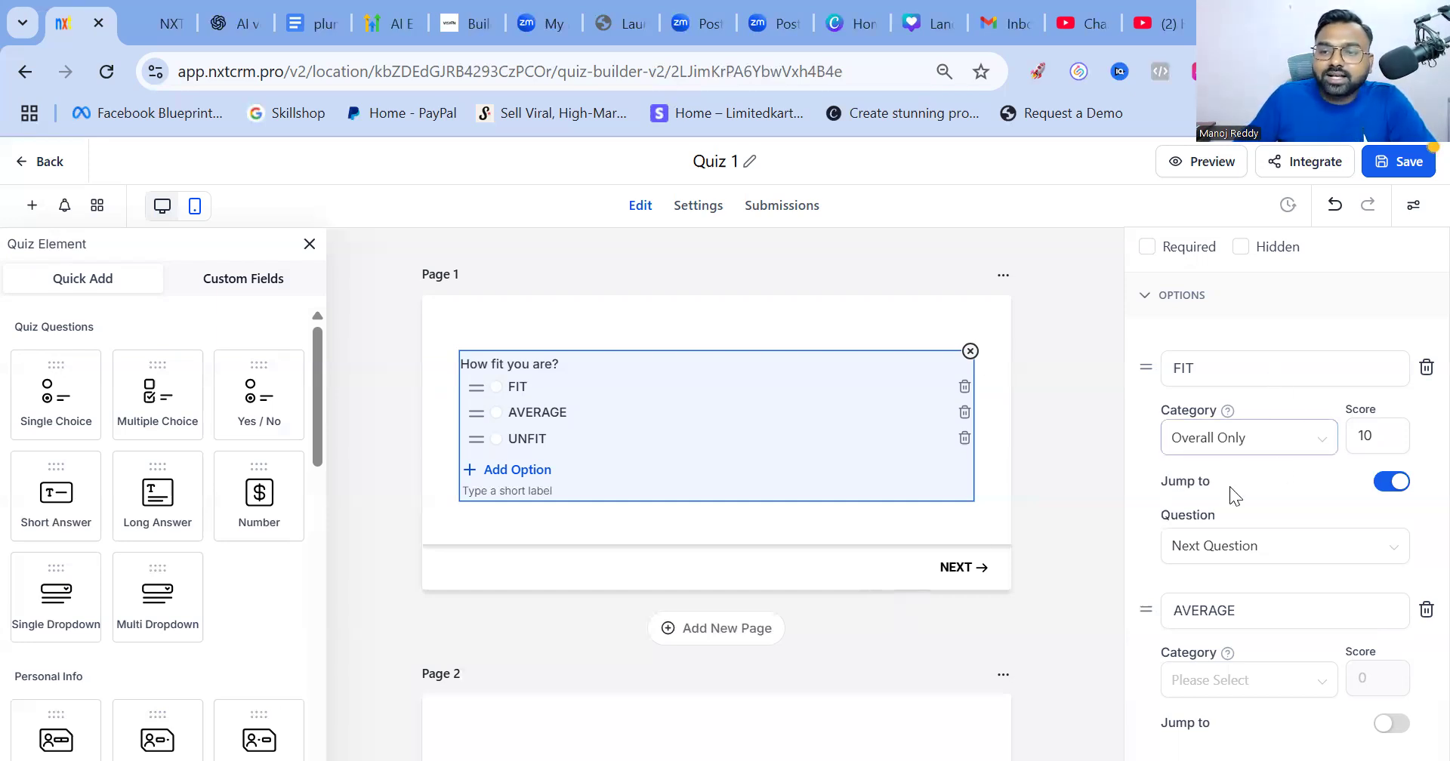
pyautogui.click(1240, 547)
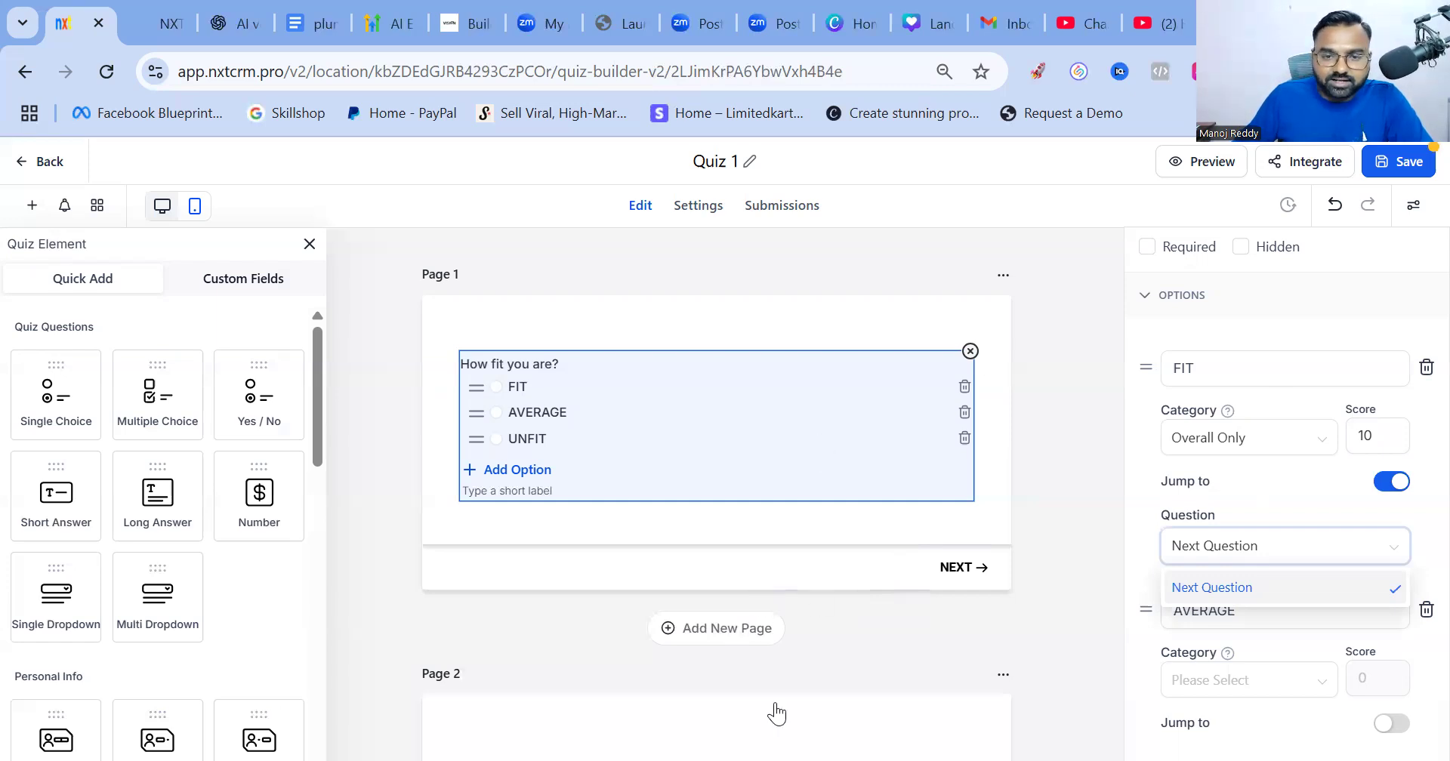
pyautogui.click(636, 410)
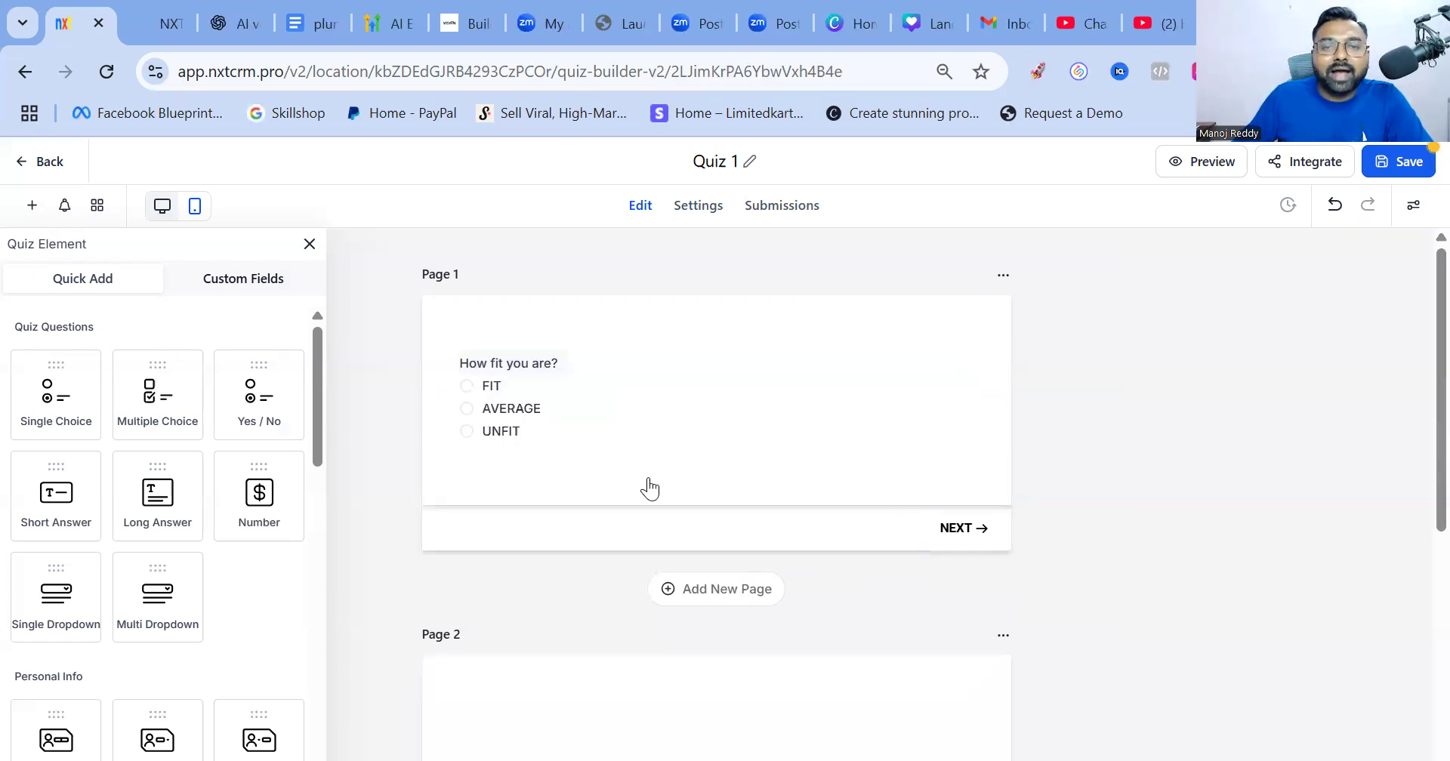
# Tick Required on the 'How fit you are?' question so it shows an asterisk
pyautogui.click(577, 383)
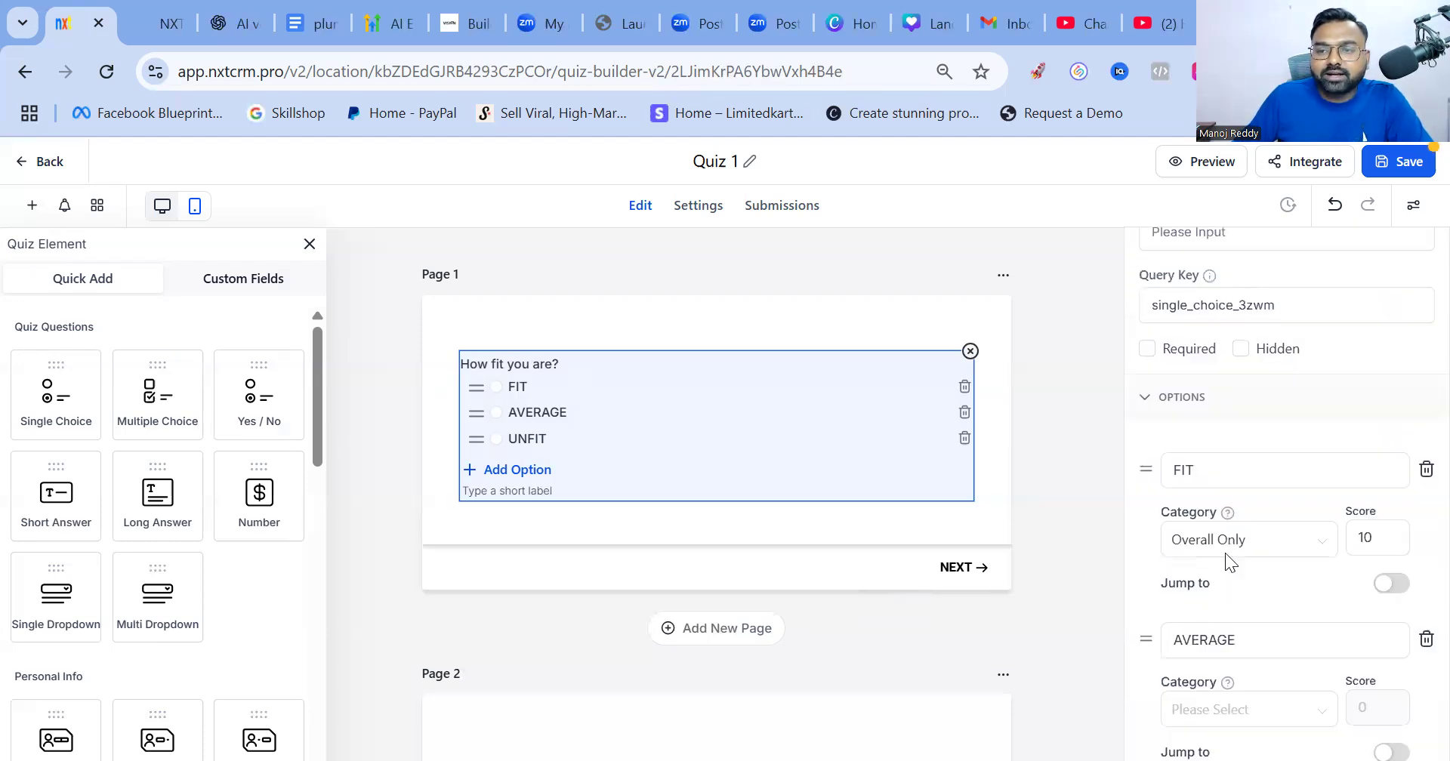
pyautogui.scroll(-5, 1234, 550)
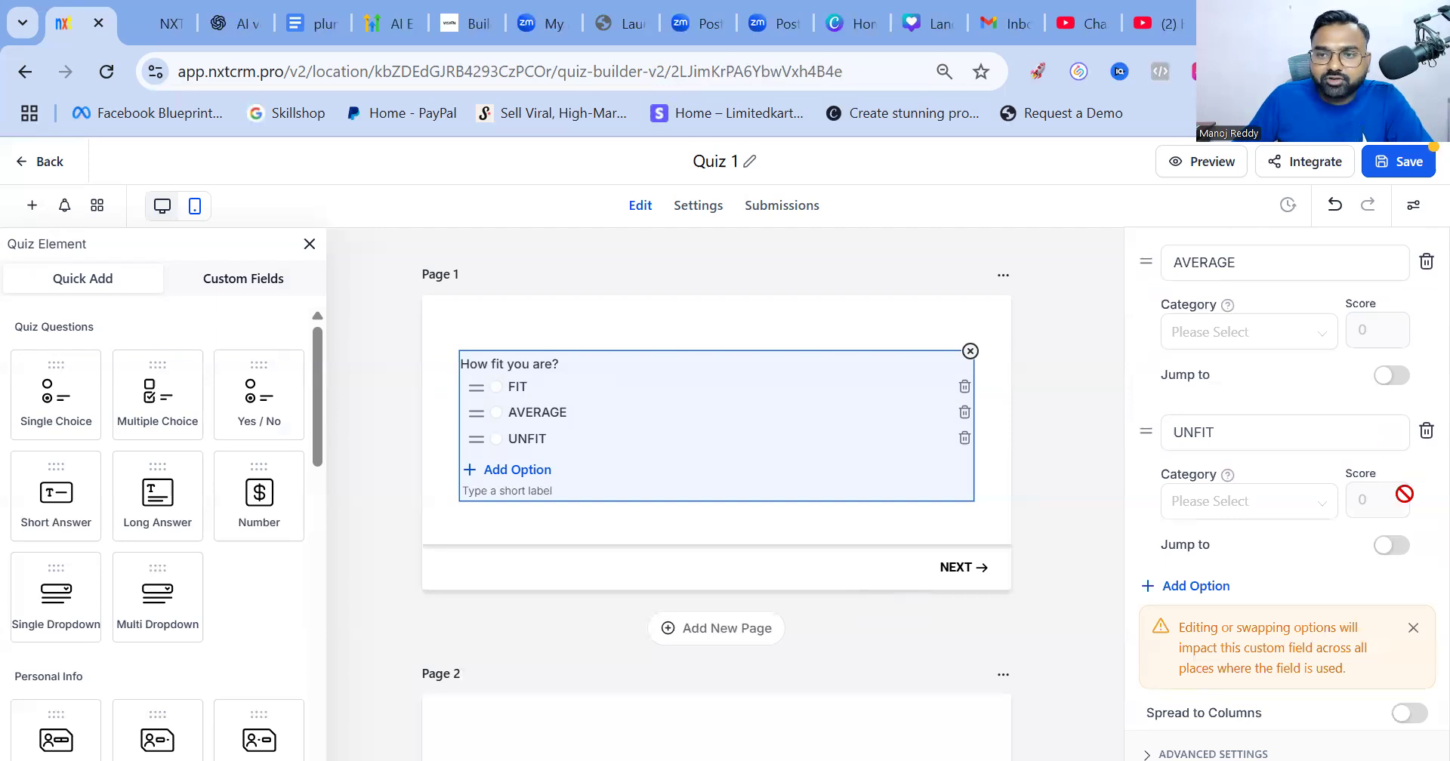
pyautogui.scroll(5, 1185, 377)
pyautogui.click(1148, 350)
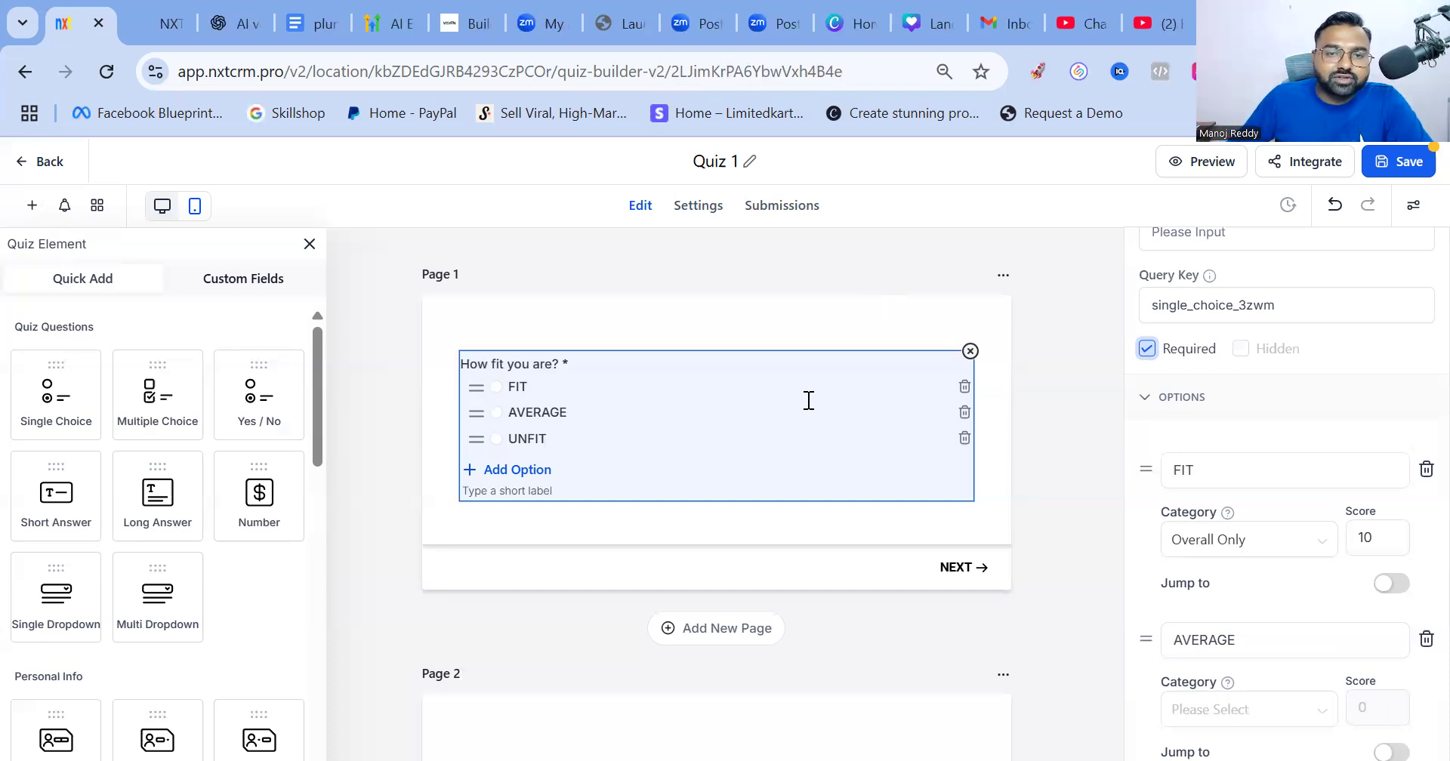
pyautogui.click(718, 597)
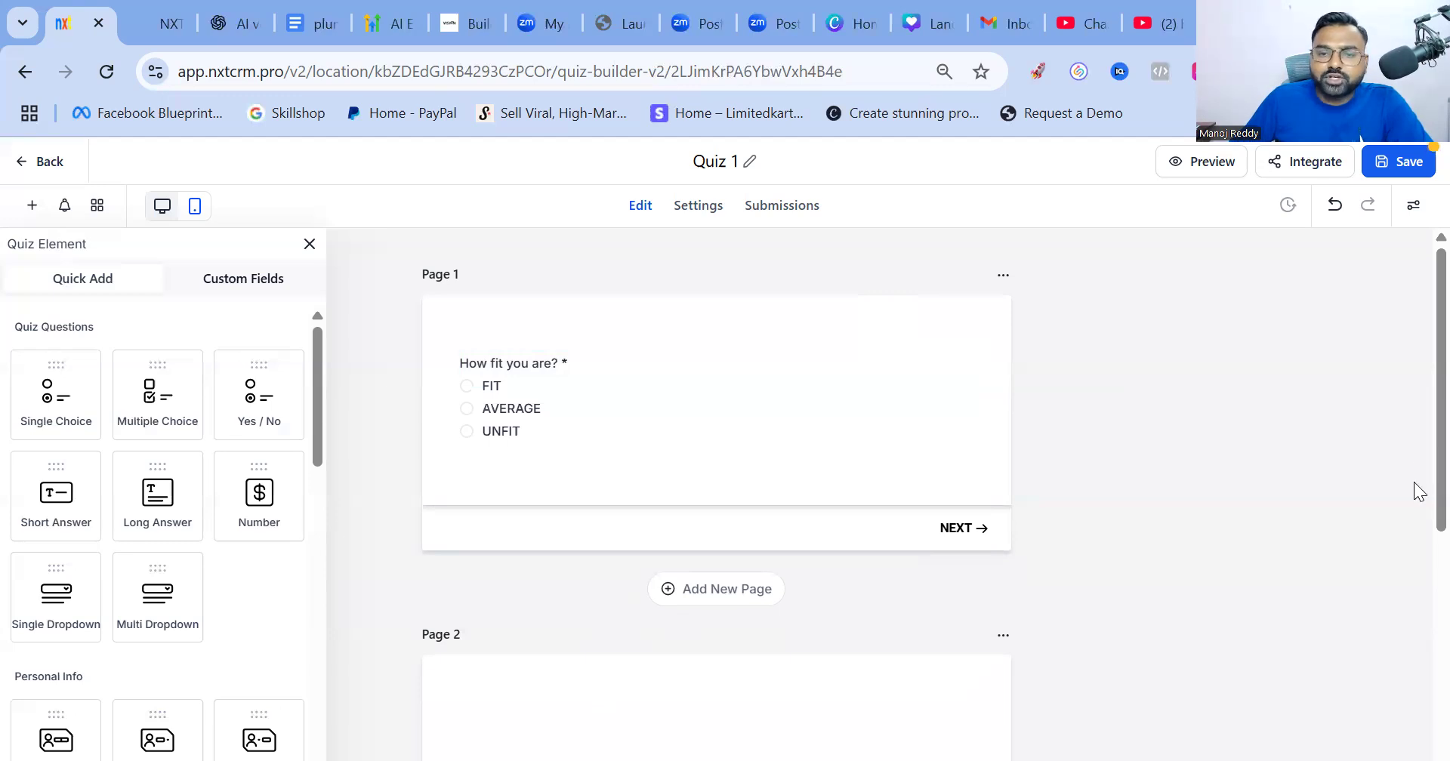
pyautogui.scroll(-2, 778, 634)
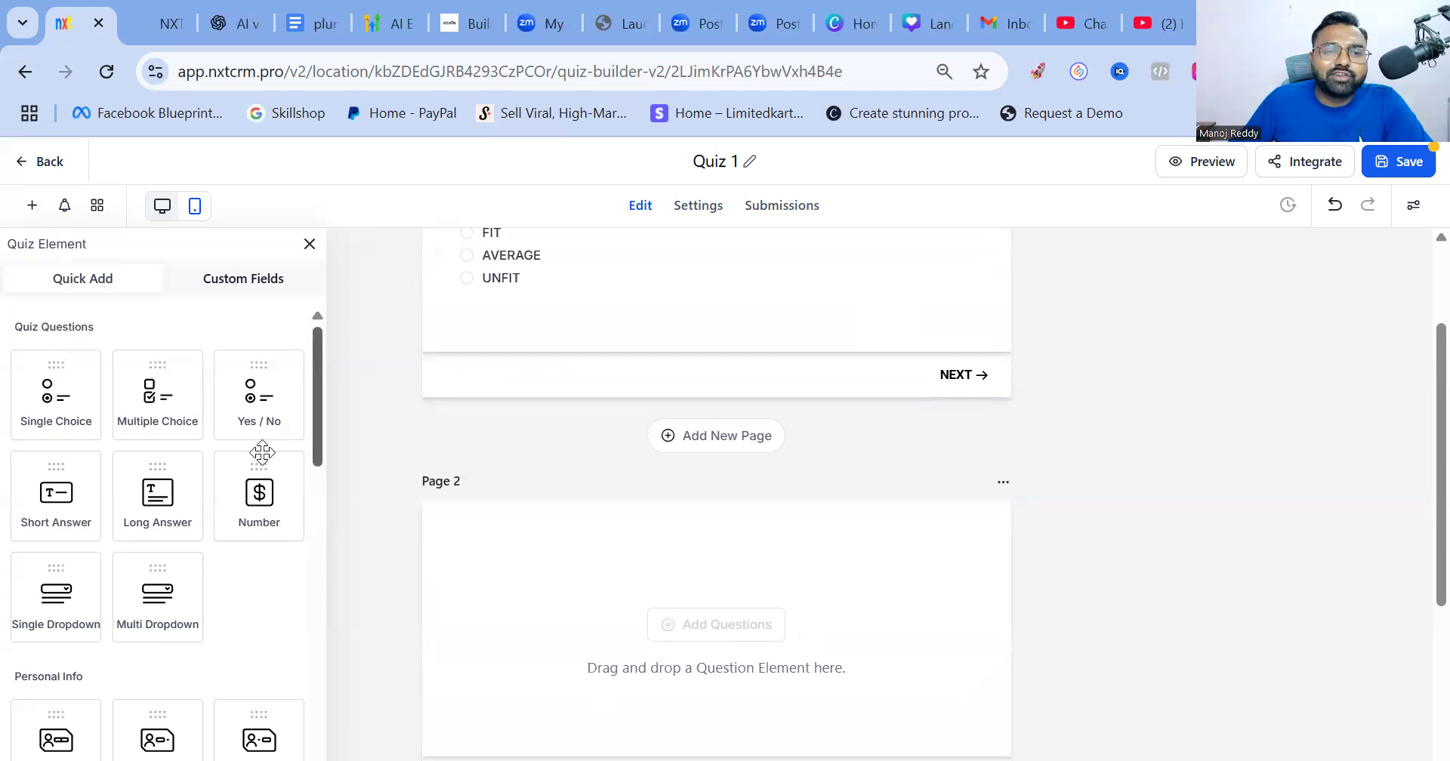
# Place a Number question, default text 'Number 15fr', onto Page 2
pyautogui.scroll(-1, 249, 457)
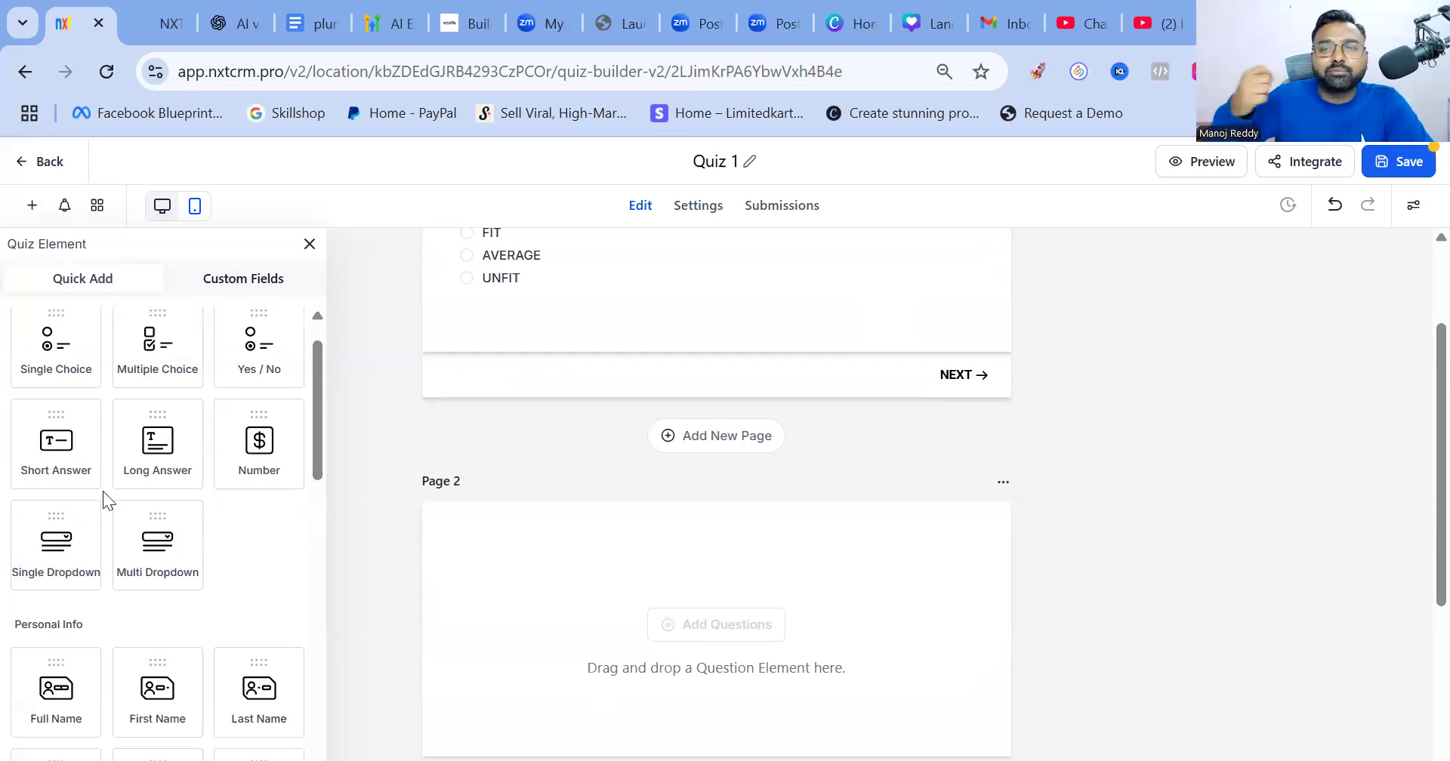
pyautogui.scroll(-10, 118, 471)
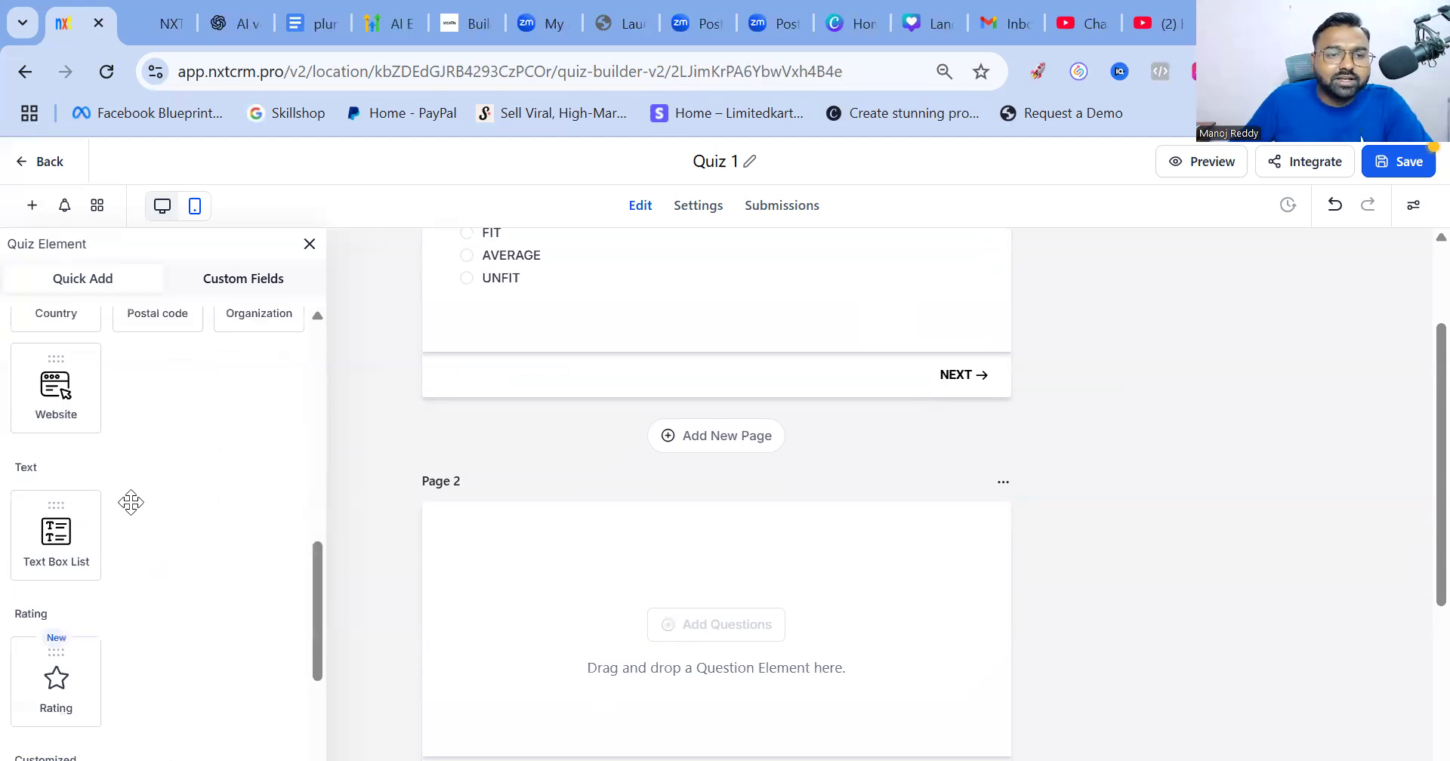
pyautogui.scroll(9, 130, 469)
pyautogui.scroll(1, 54, 610)
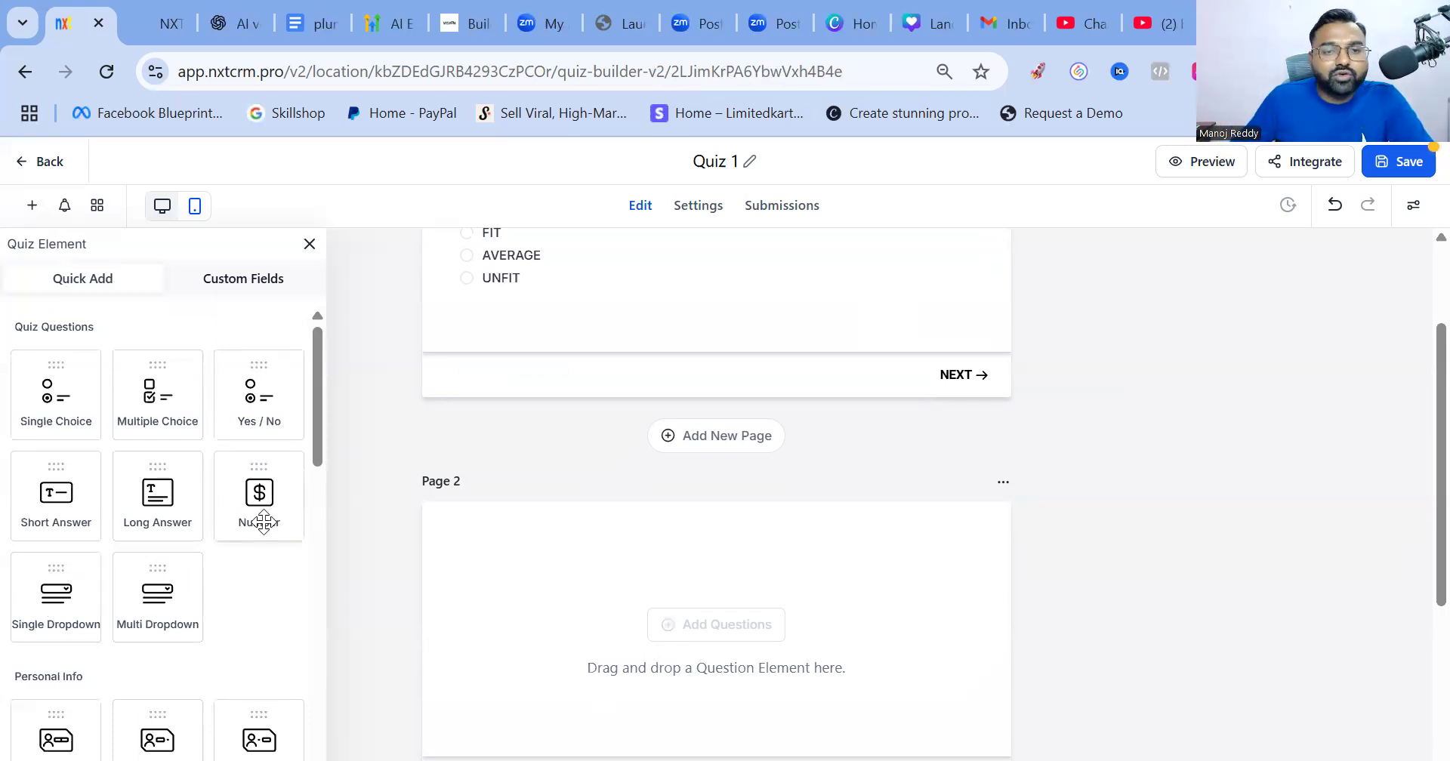
pyautogui.moveTo(256, 494); pyautogui.dragTo(514, 595)
pyautogui.click(514, 595)
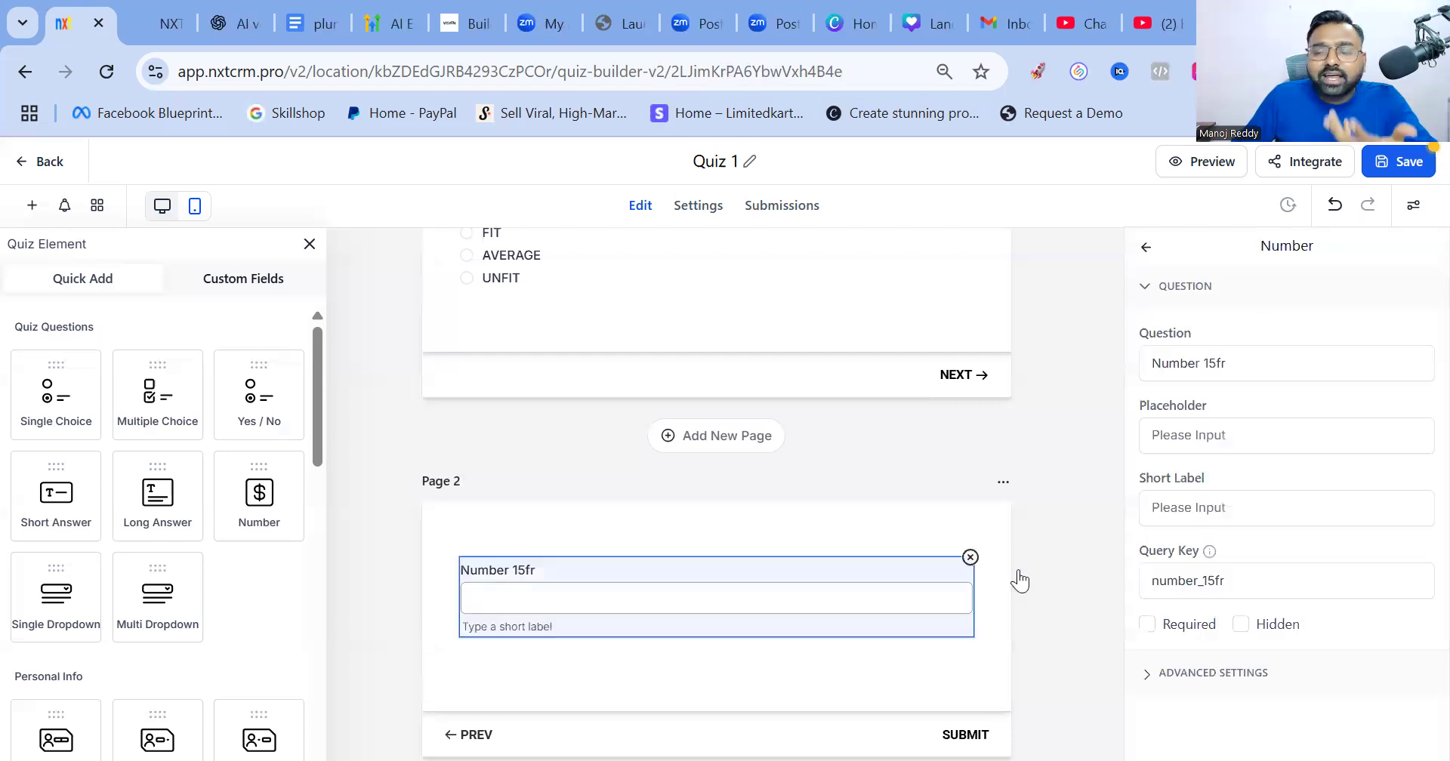
pyautogui.moveTo(1240, 366); pyautogui.dragTo(1094, 375)
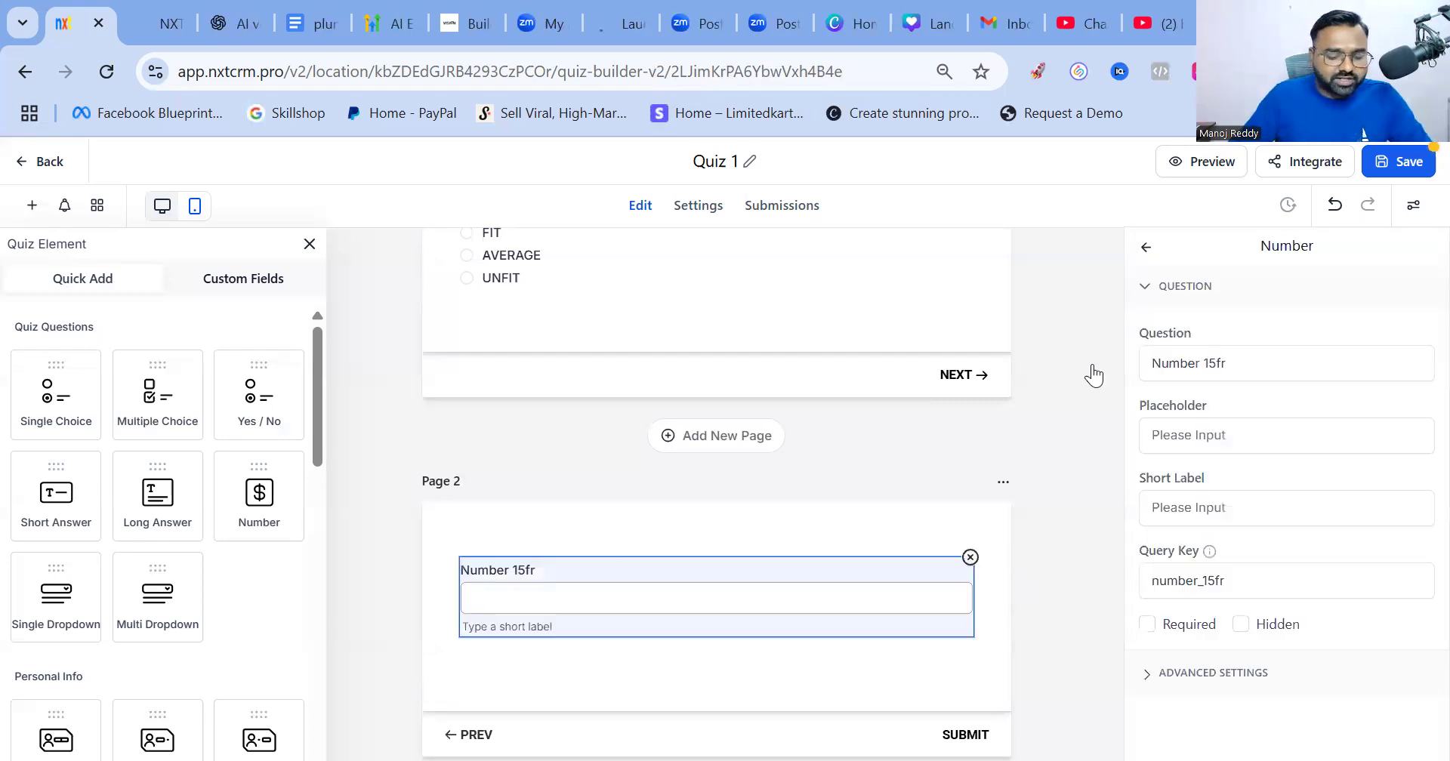
# Replace the Number question's default text with 'What is age?'
pyautogui.write('WHATS')
pyautogui.press('BackSpace')
pyautogui.press('BackSpace')
pyautogui.press('BackSpace')
pyautogui.press('BackSpace')
pyautogui.press('BackSpace')
pyautogui.write('wHAT IS YOU')
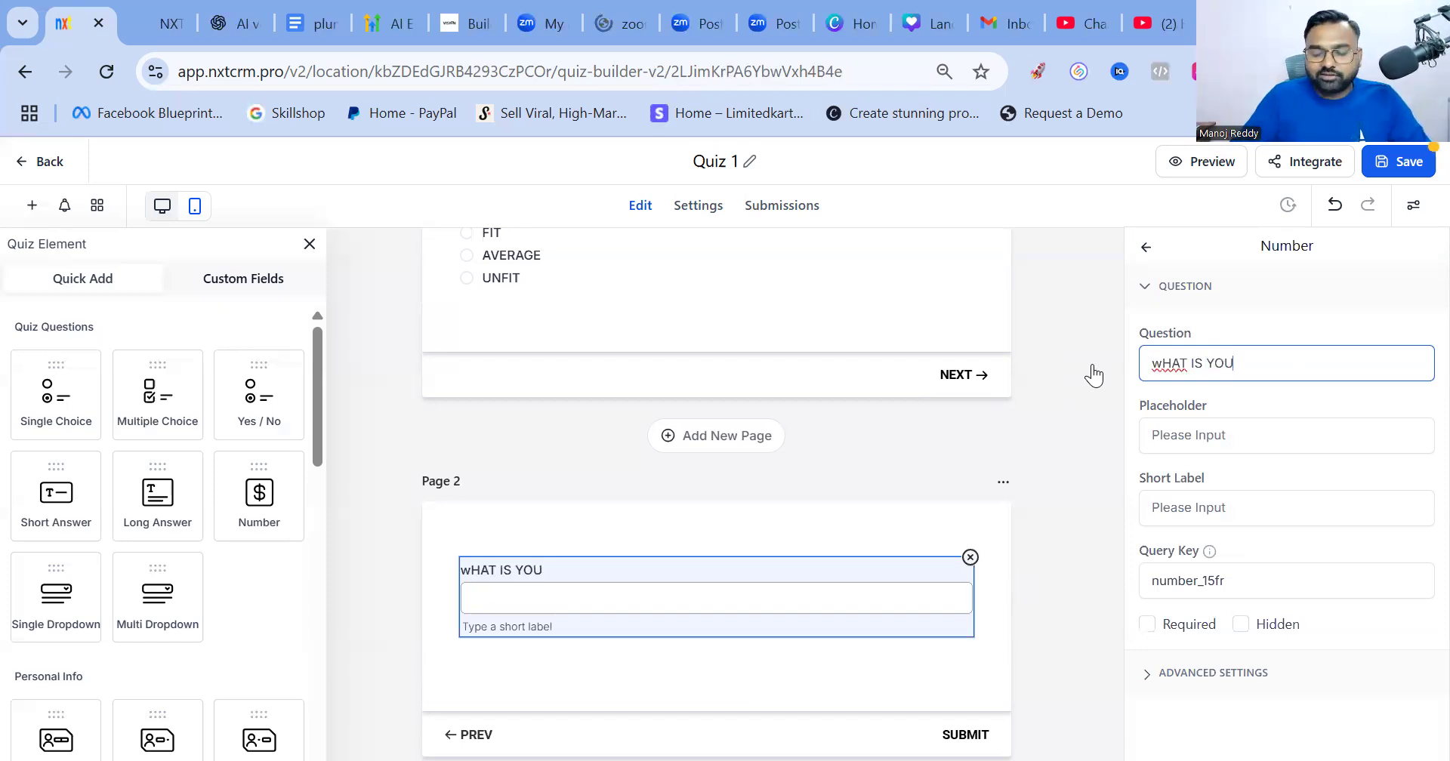
pyautogui.press('BackSpace')
pyautogui.press('BackSpace')
pyautogui.hotkey('ctrl', 'a')
pyautogui.press('BackSpace')
pyautogui.write('wHAT')
pyautogui.press('BackSpace')
pyautogui.press('BackSpace')
pyautogui.press('BackSpace')
pyautogui.press('BackSpace')
pyautogui.write('Whats')
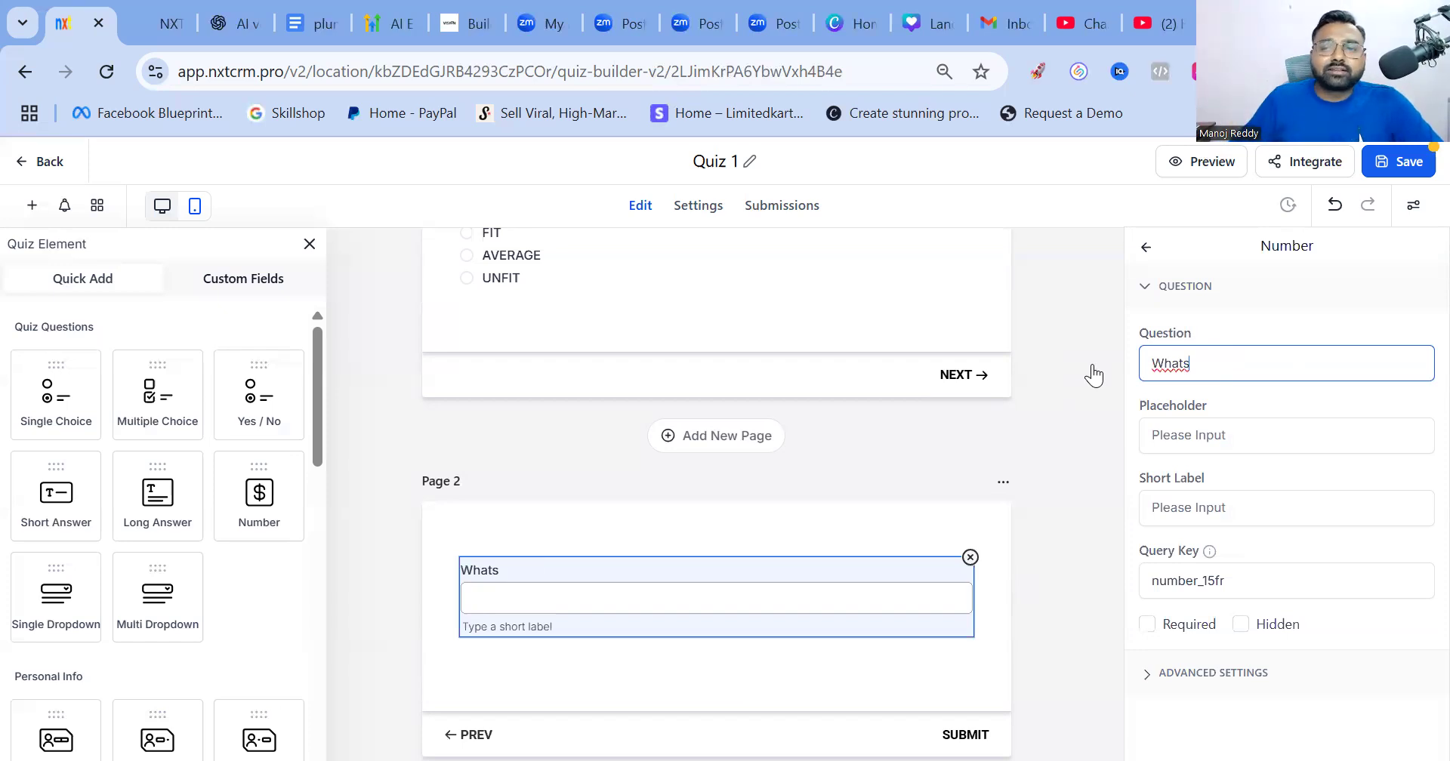
pyautogui.press('BackSpace')
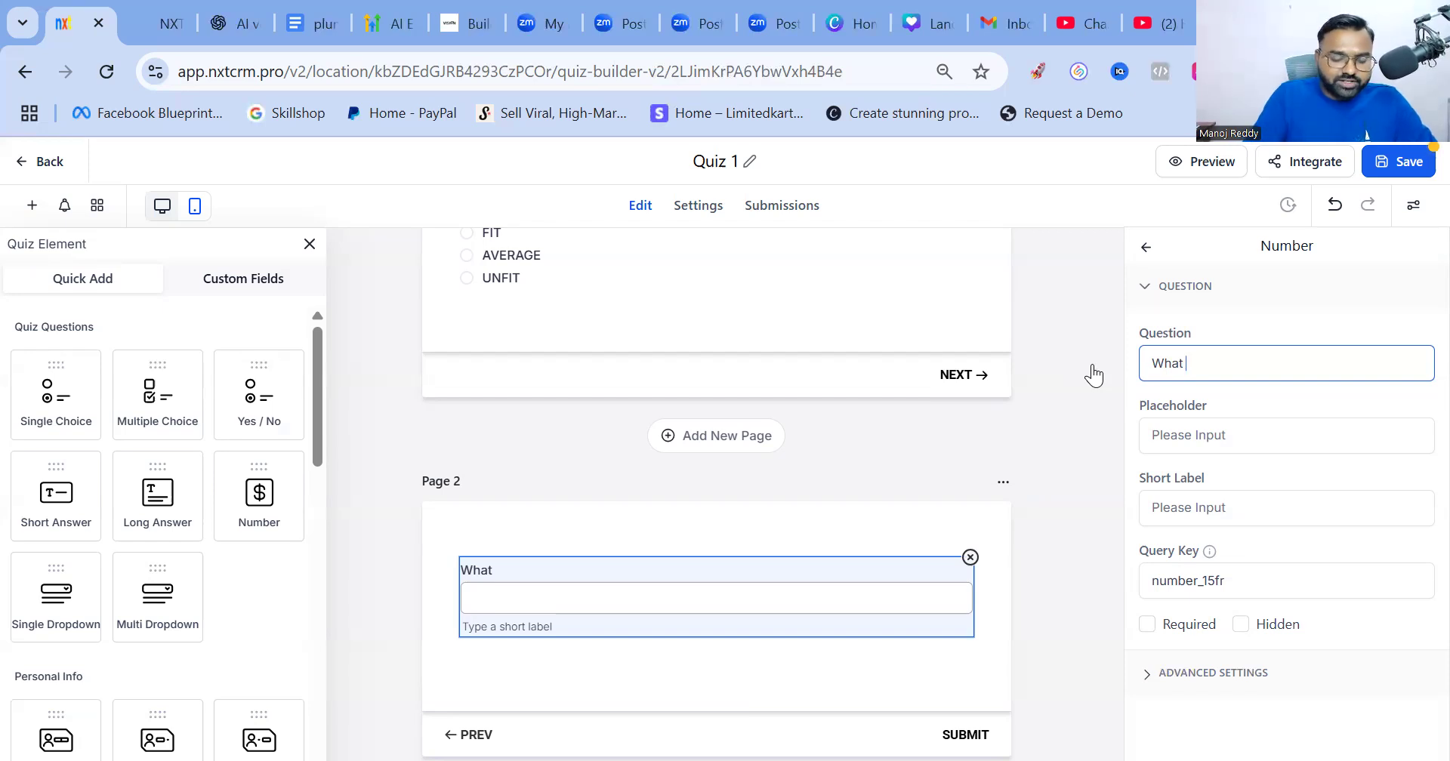
pyautogui.write('is age?')
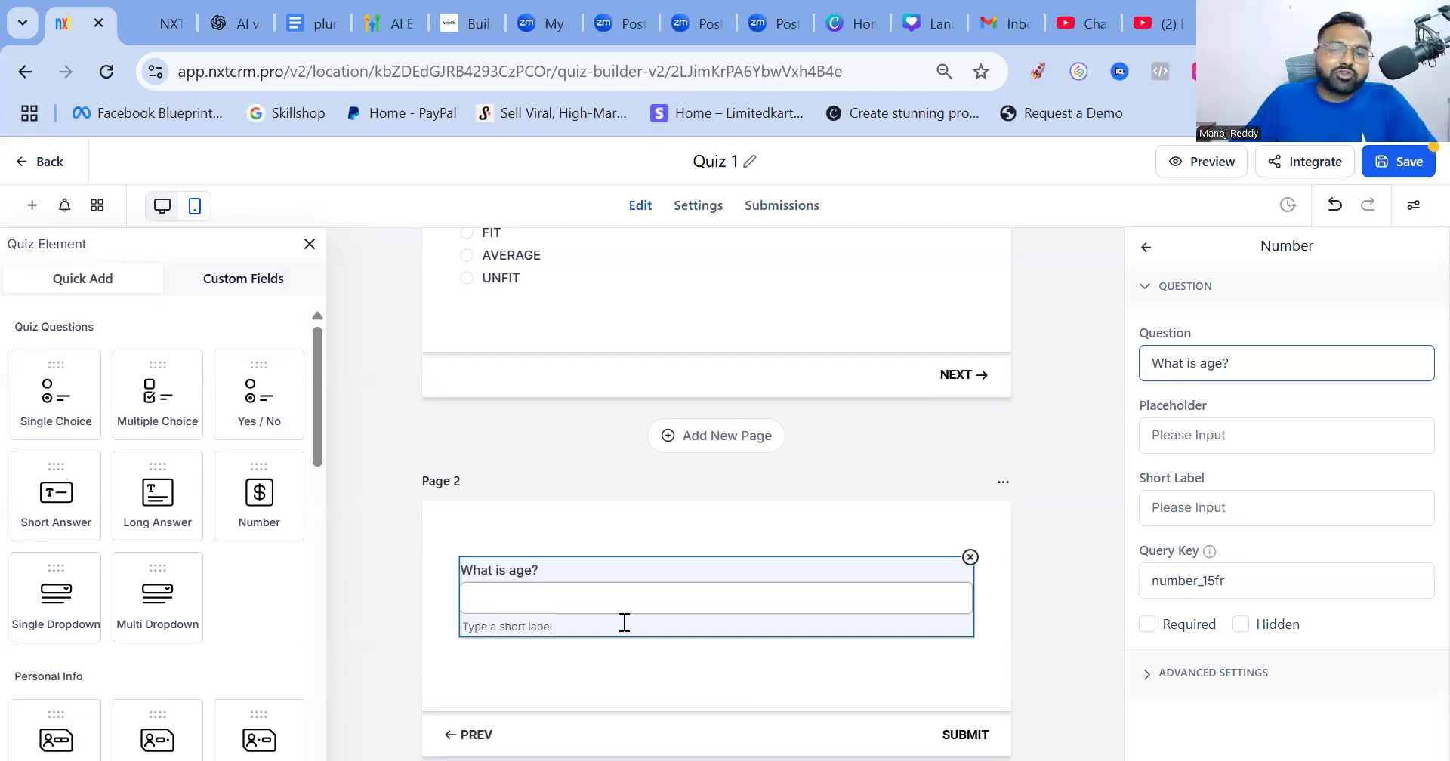
pyautogui.click(805, 545)
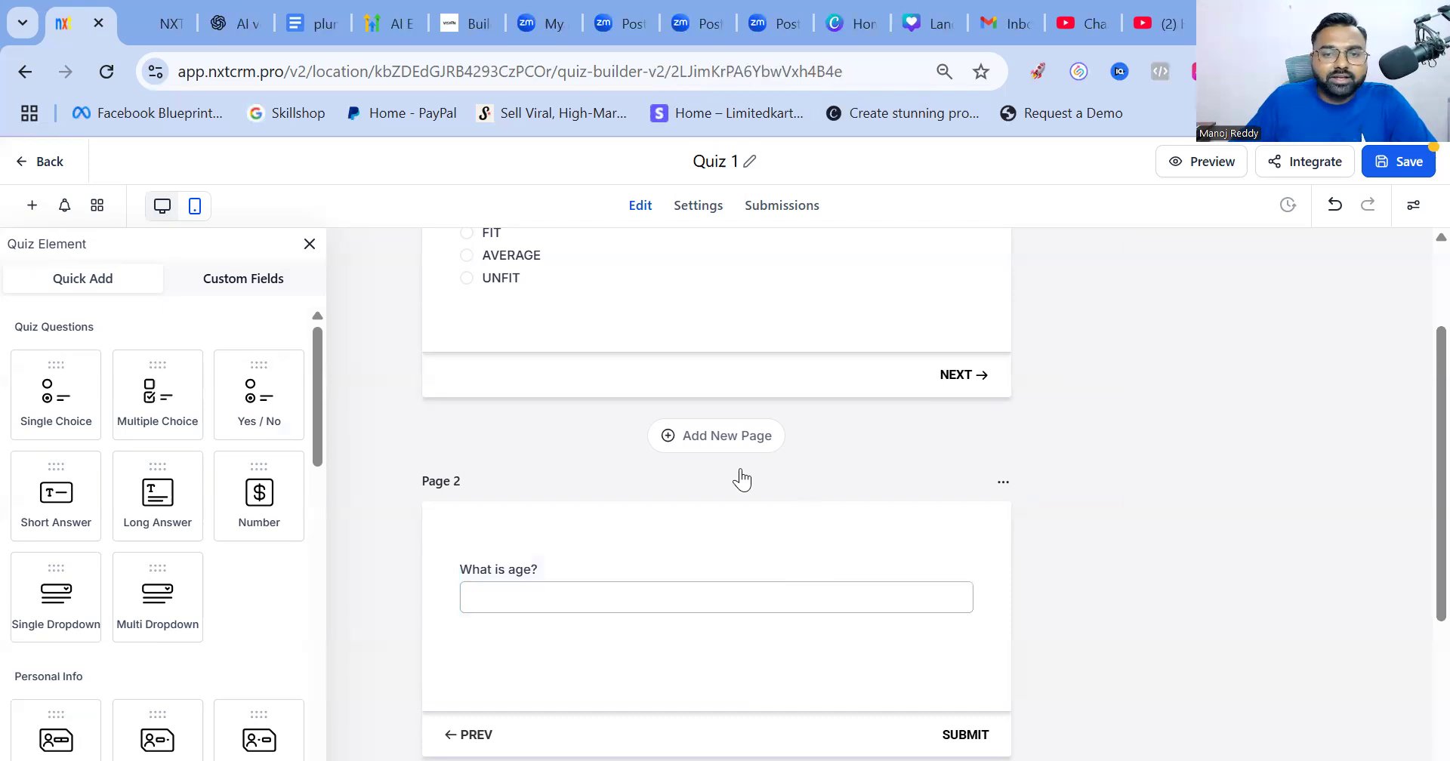
# Add a third page to the quiz
pyautogui.scroll(-4, 804, 497)
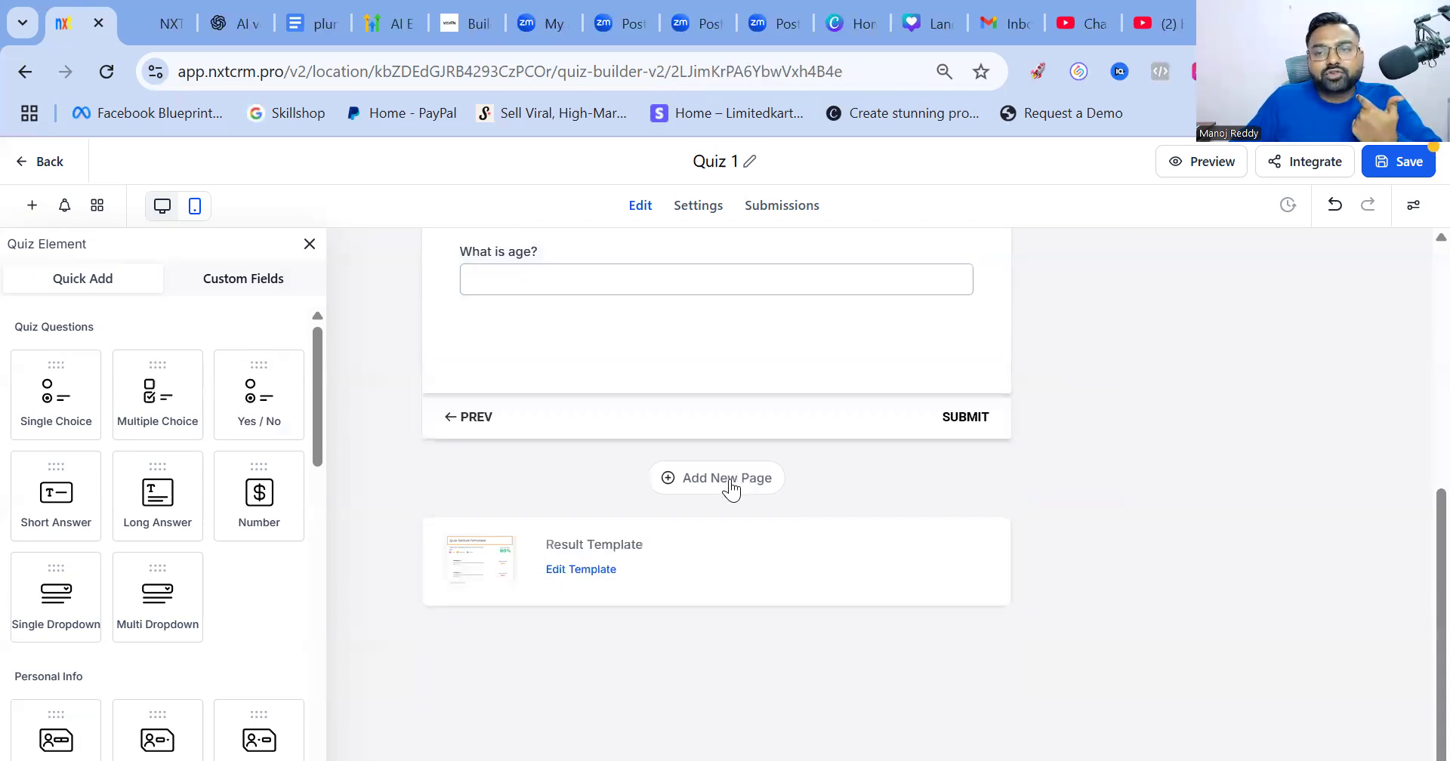
pyautogui.click(731, 489)
pyautogui.scroll(6, 733, 461)
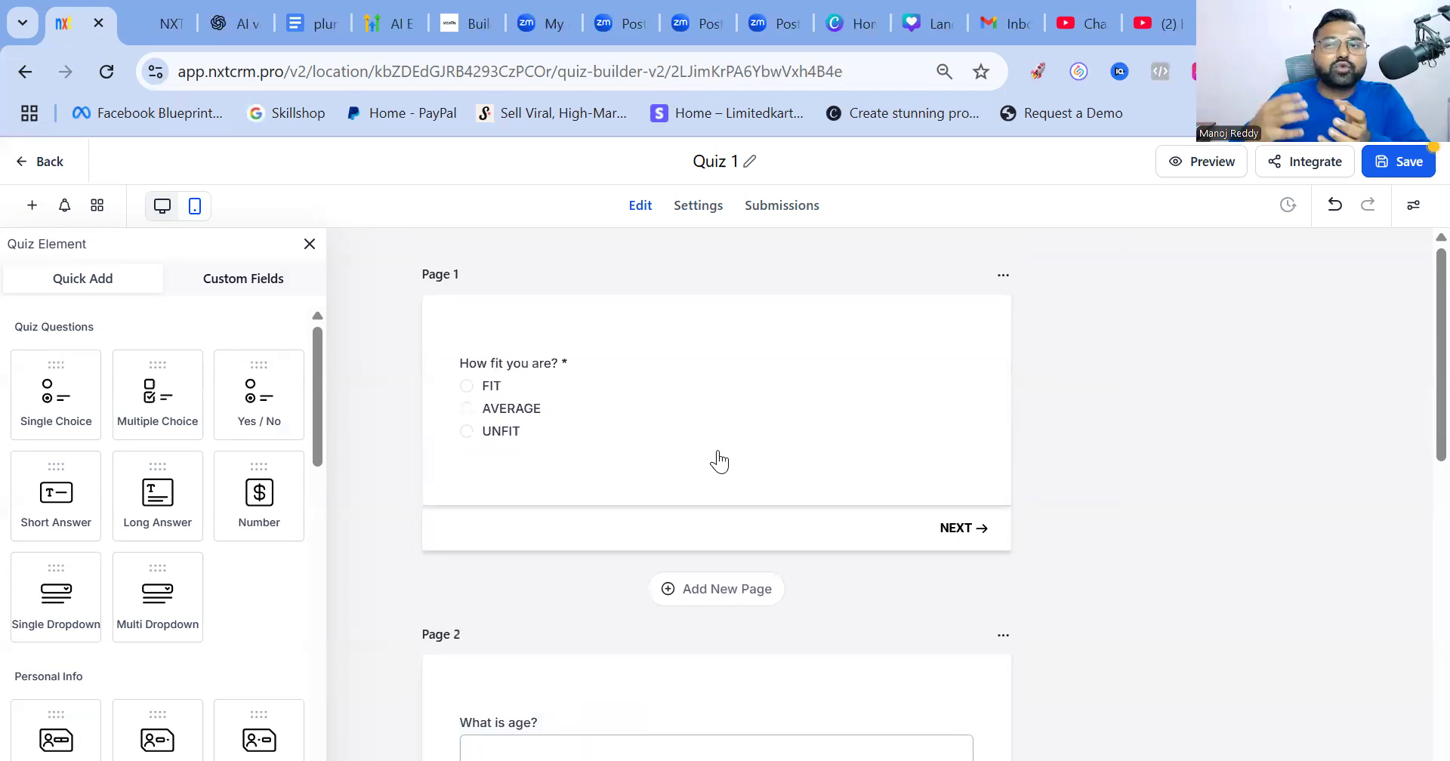
# Turn on Jump to for UNFIT and set its category to Overall Only
pyautogui.click(588, 393)
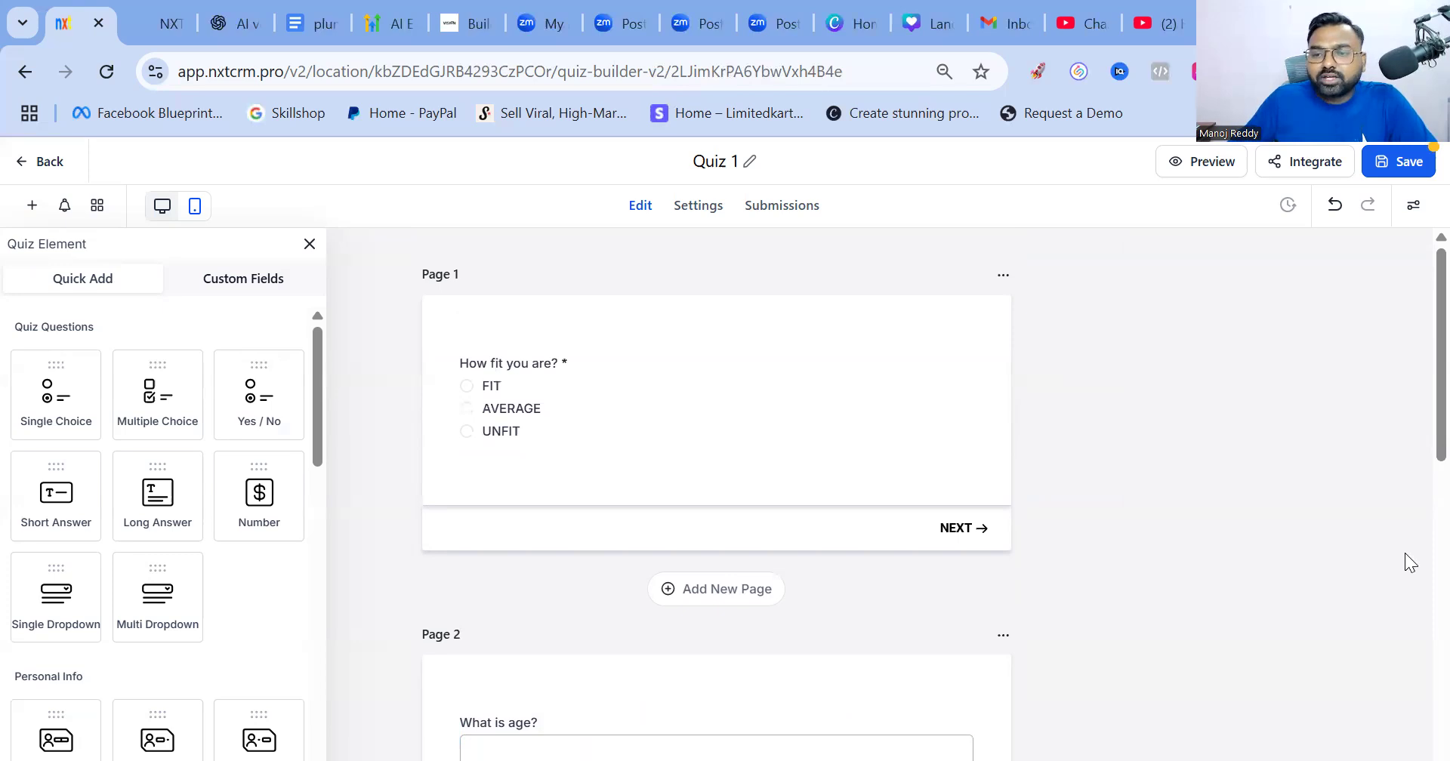
pyautogui.scroll(-5, 1373, 497)
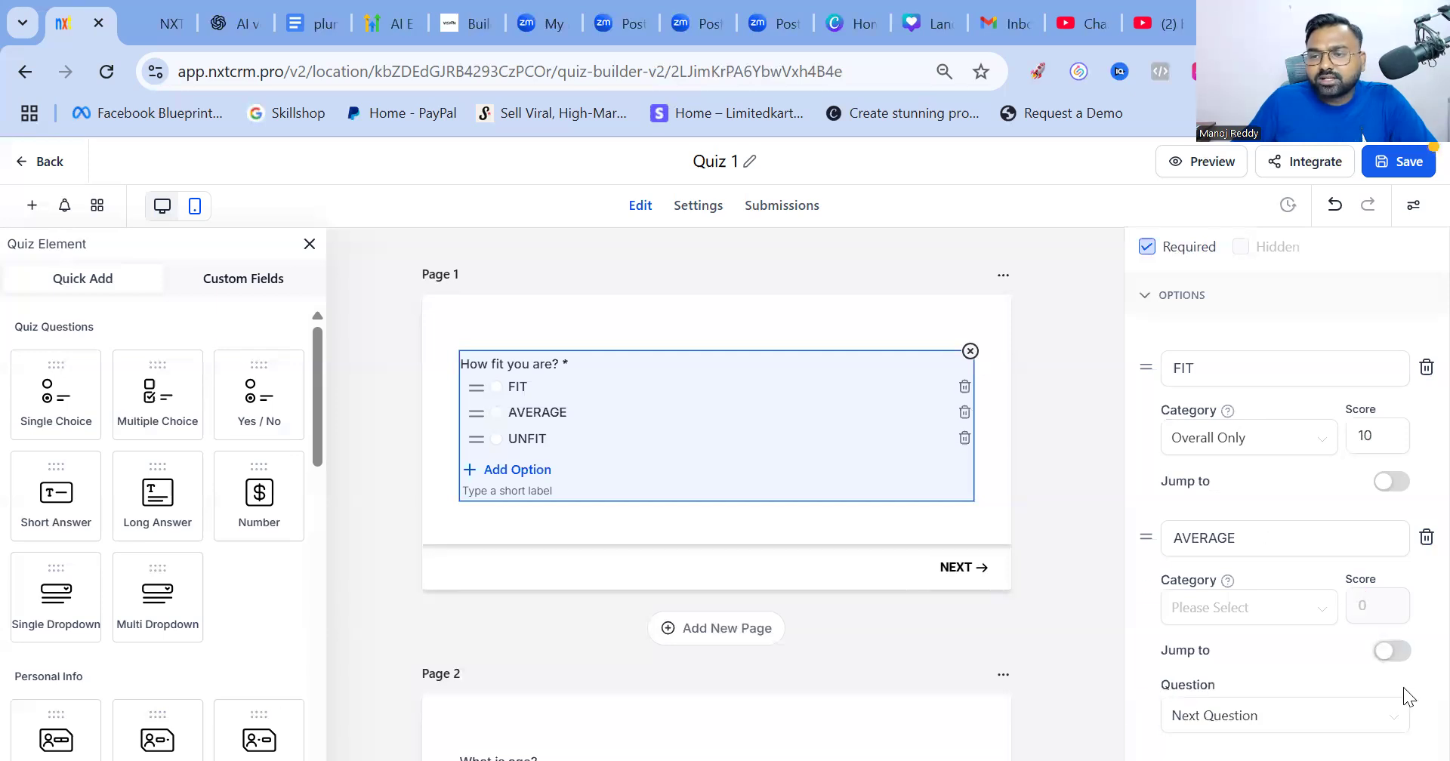
pyautogui.scroll(-5, 1403, 687)
pyautogui.click(1387, 549)
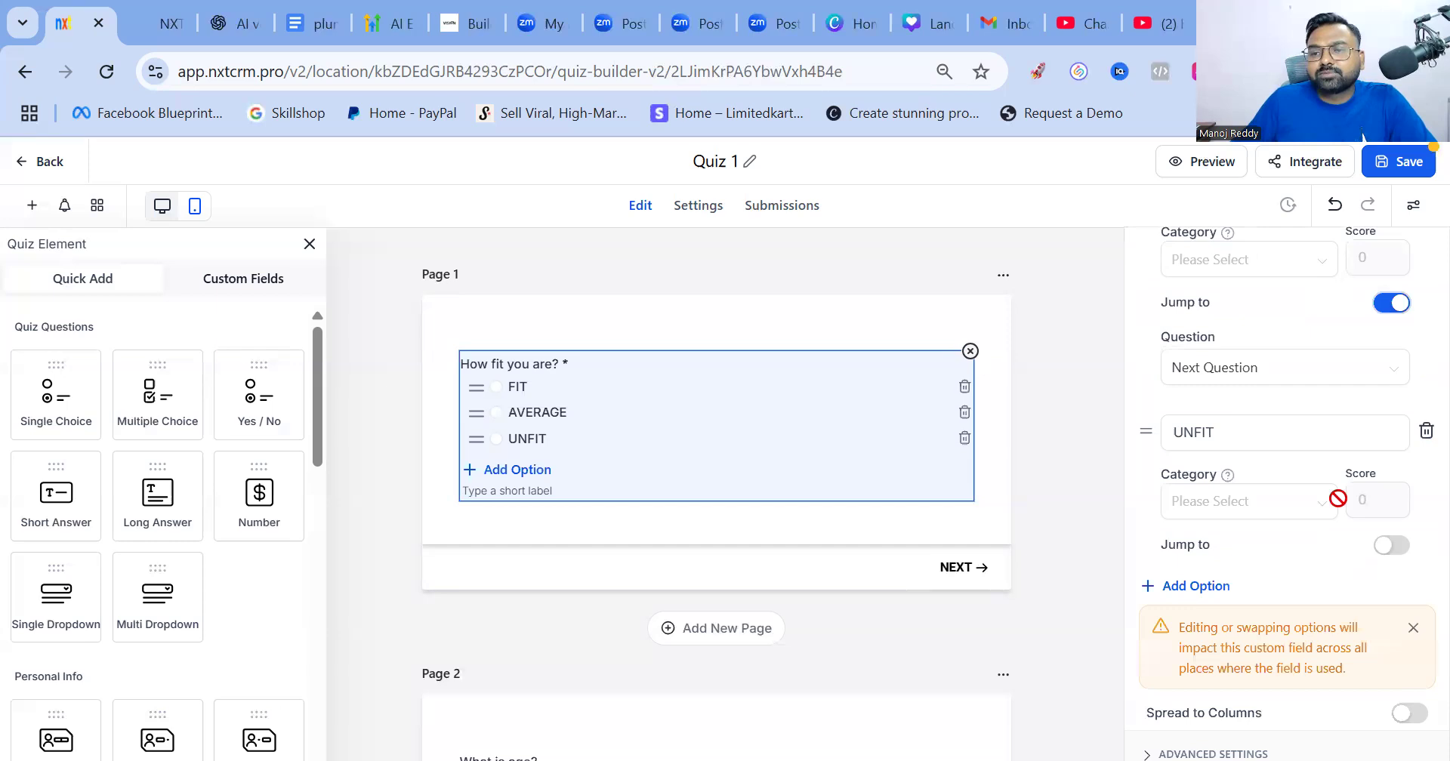
pyautogui.click(1287, 500)
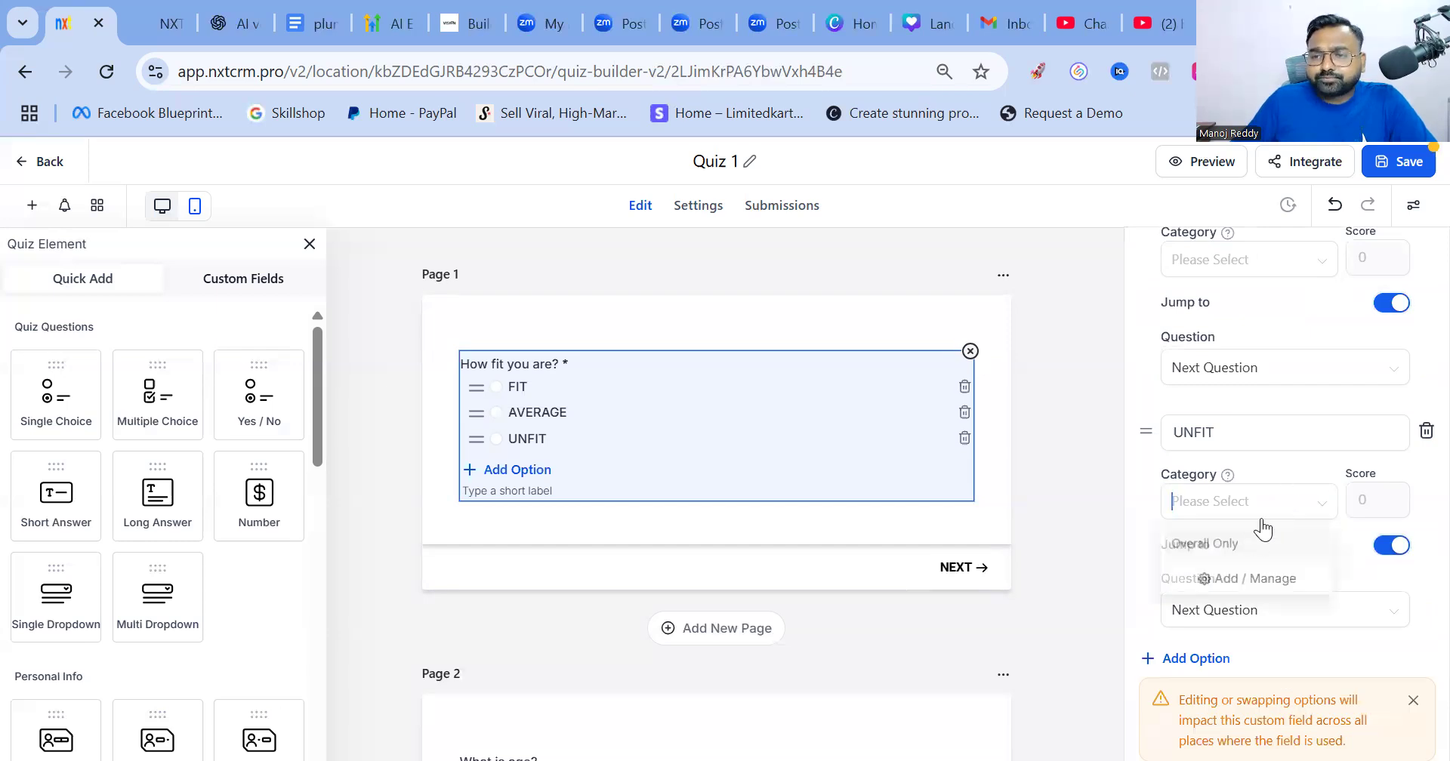
pyautogui.click(1256, 541)
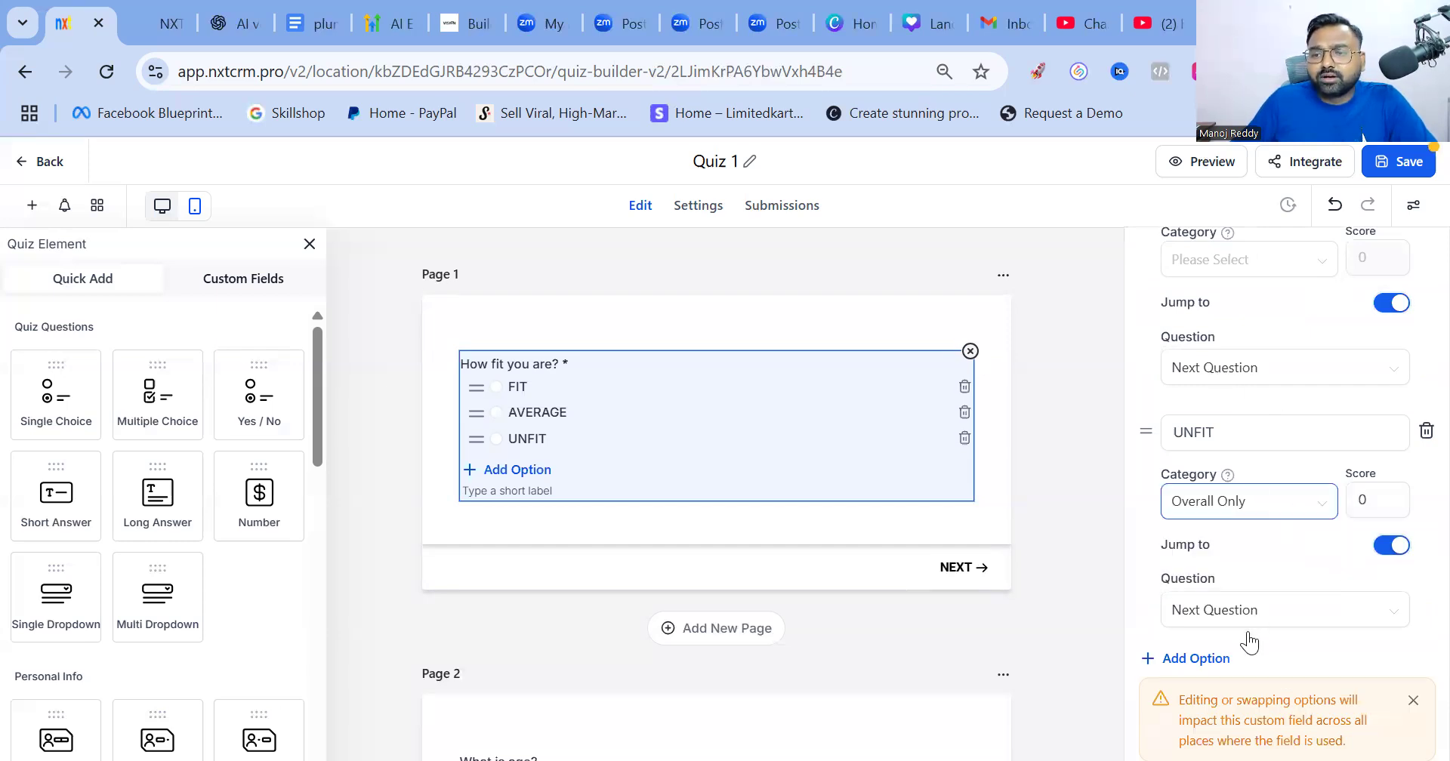
# Set AVERAGE to Overall Only and give both AVERAGE and UNFIT a score of 20
pyautogui.scroll(5, 1246, 630)
pyautogui.click(1240, 689)
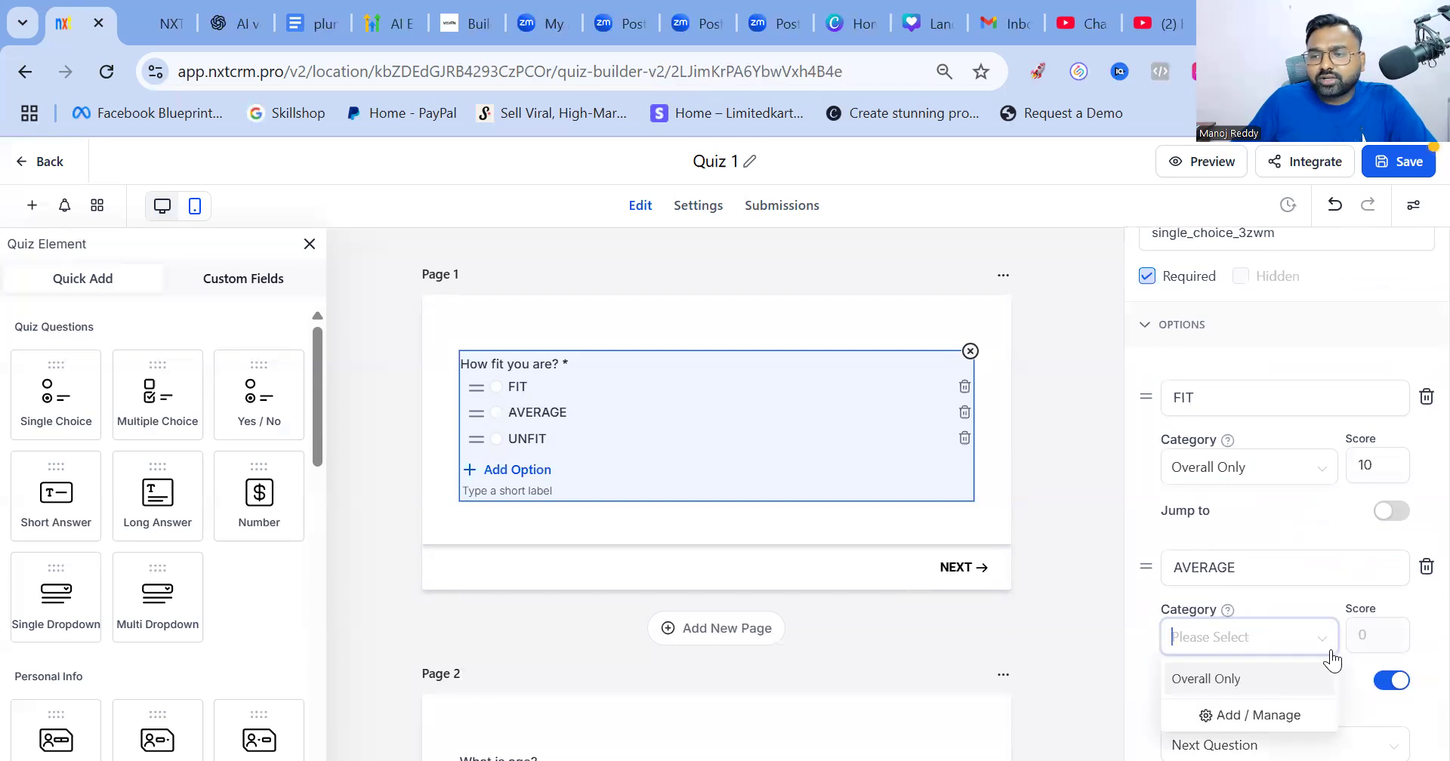
pyautogui.click(1376, 638)
pyautogui.press('BackSpace')
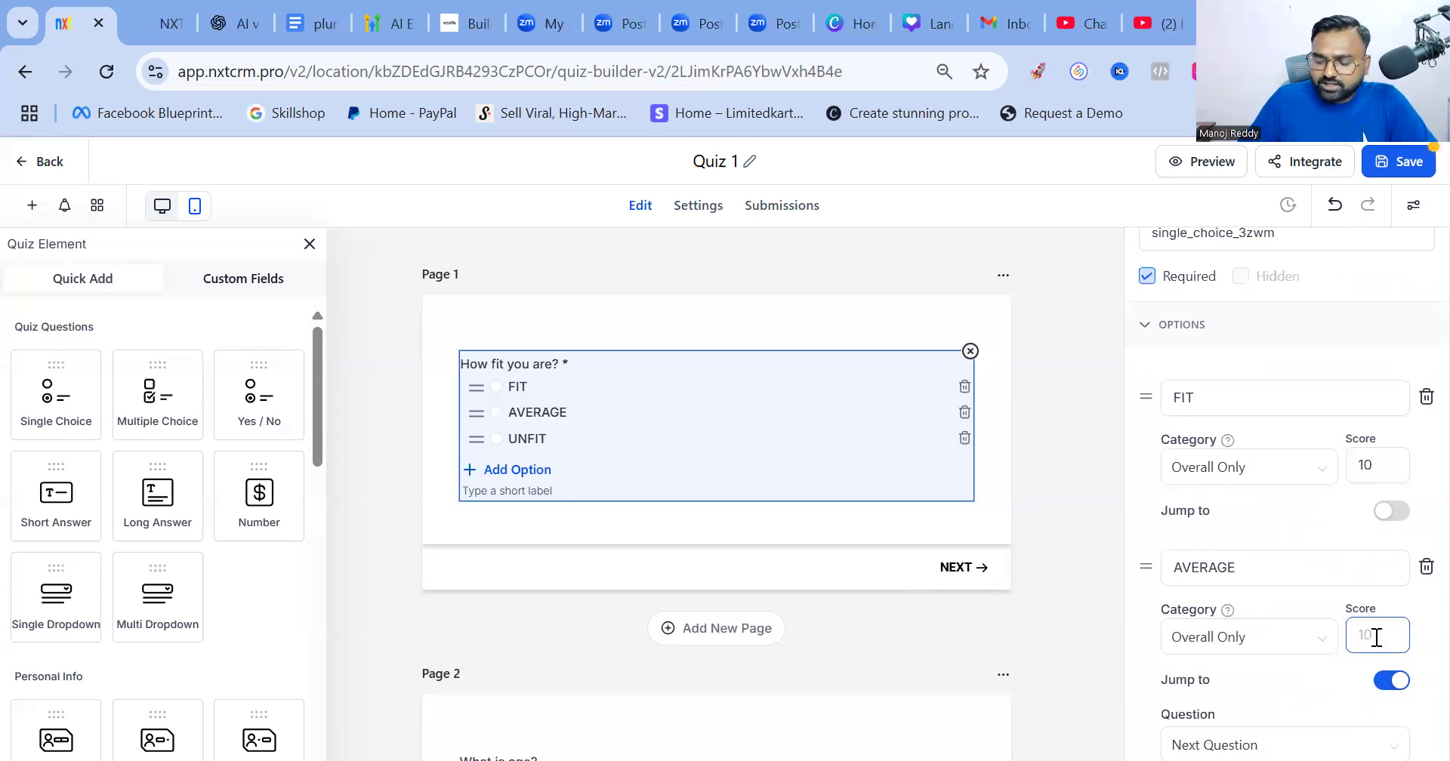
pyautogui.write('20')
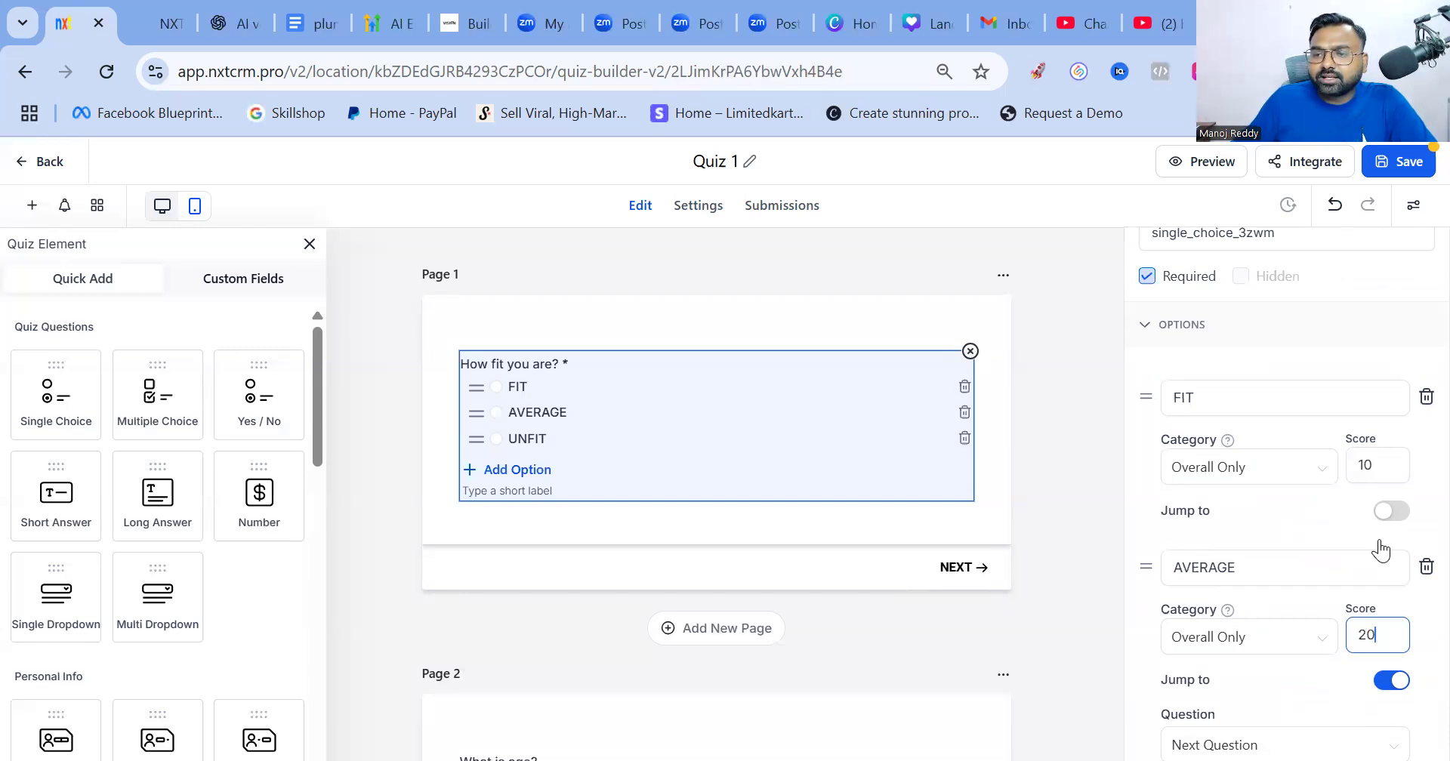
pyautogui.scroll(-5, 1366, 508)
pyautogui.click(1366, 507)
pyautogui.write('20')
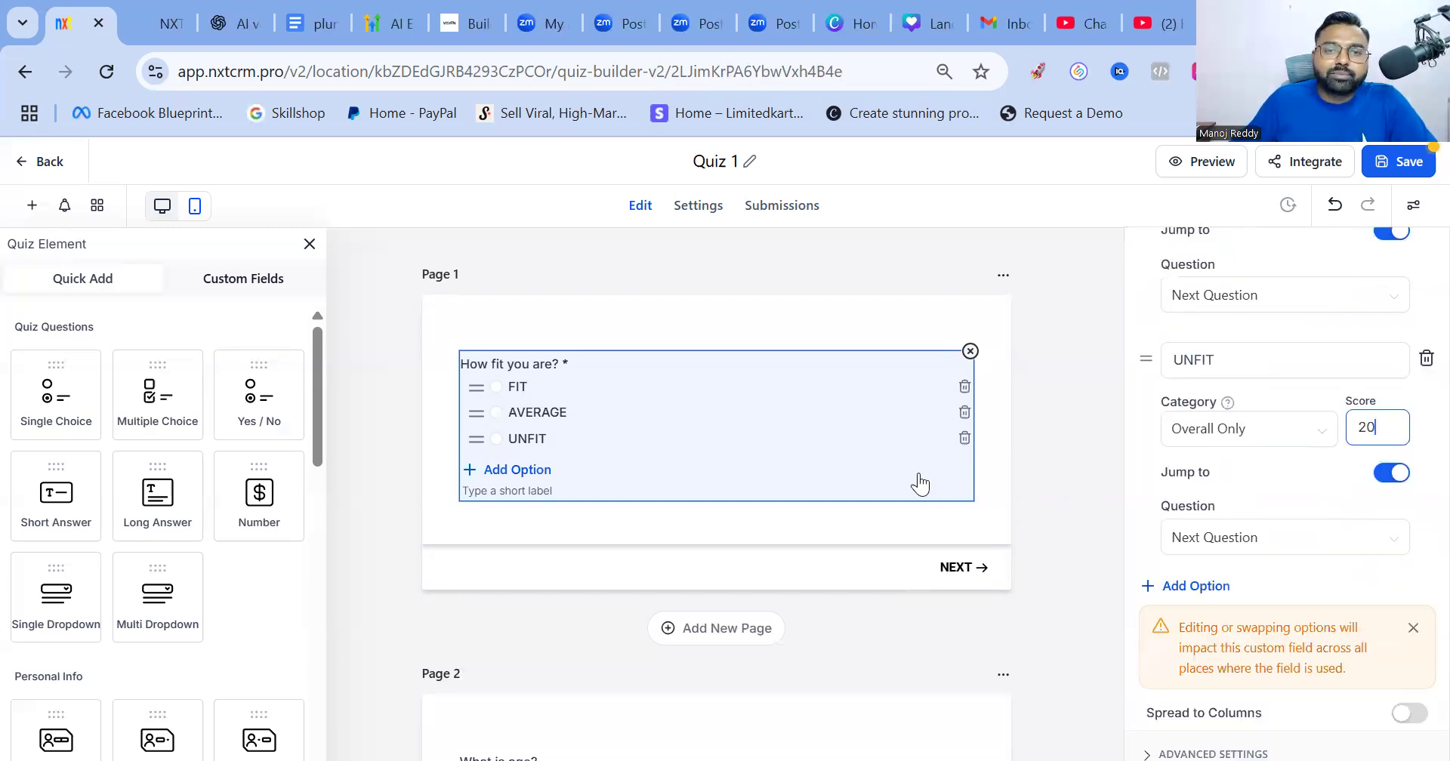
pyautogui.click(657, 353)
pyautogui.scroll(-5, 669, 366)
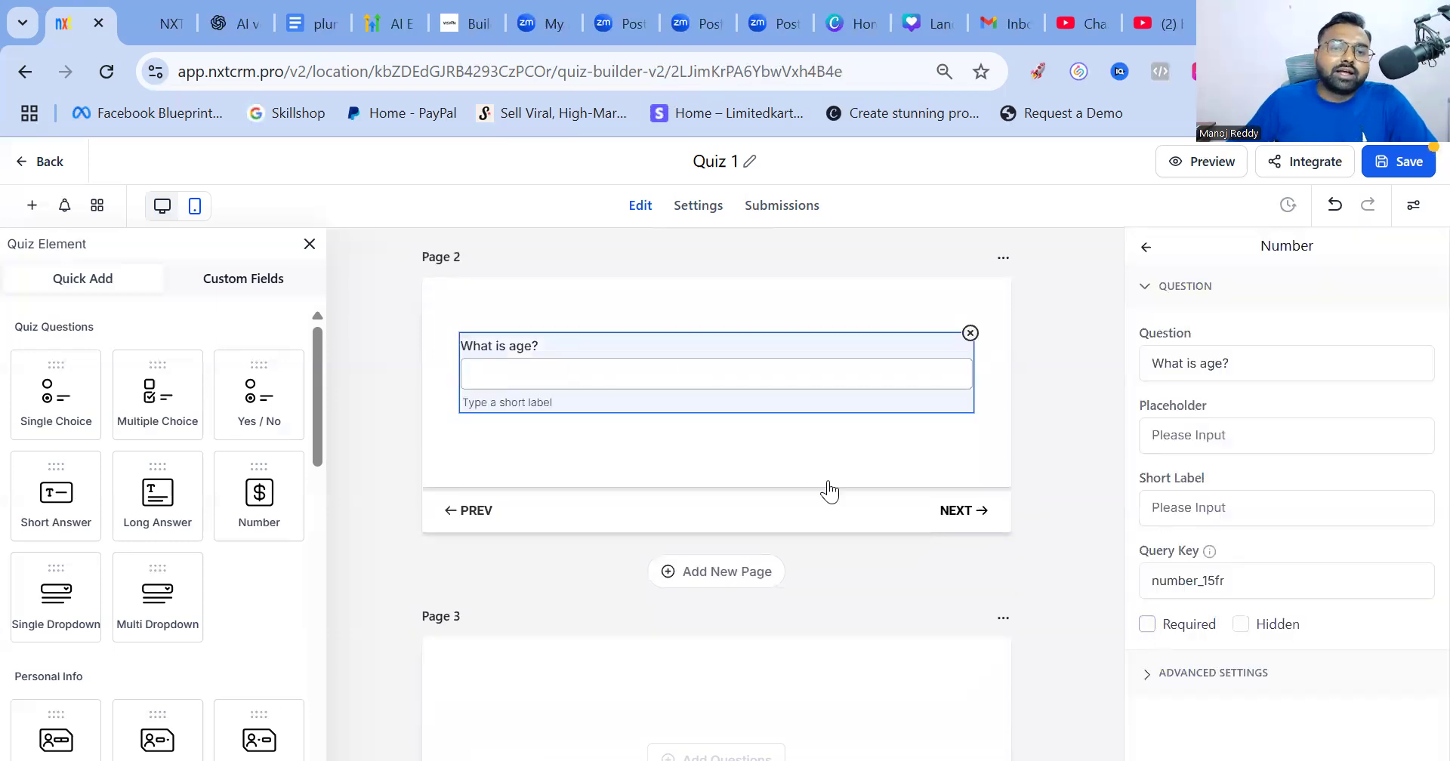
pyautogui.scroll(-5, 710, 389)
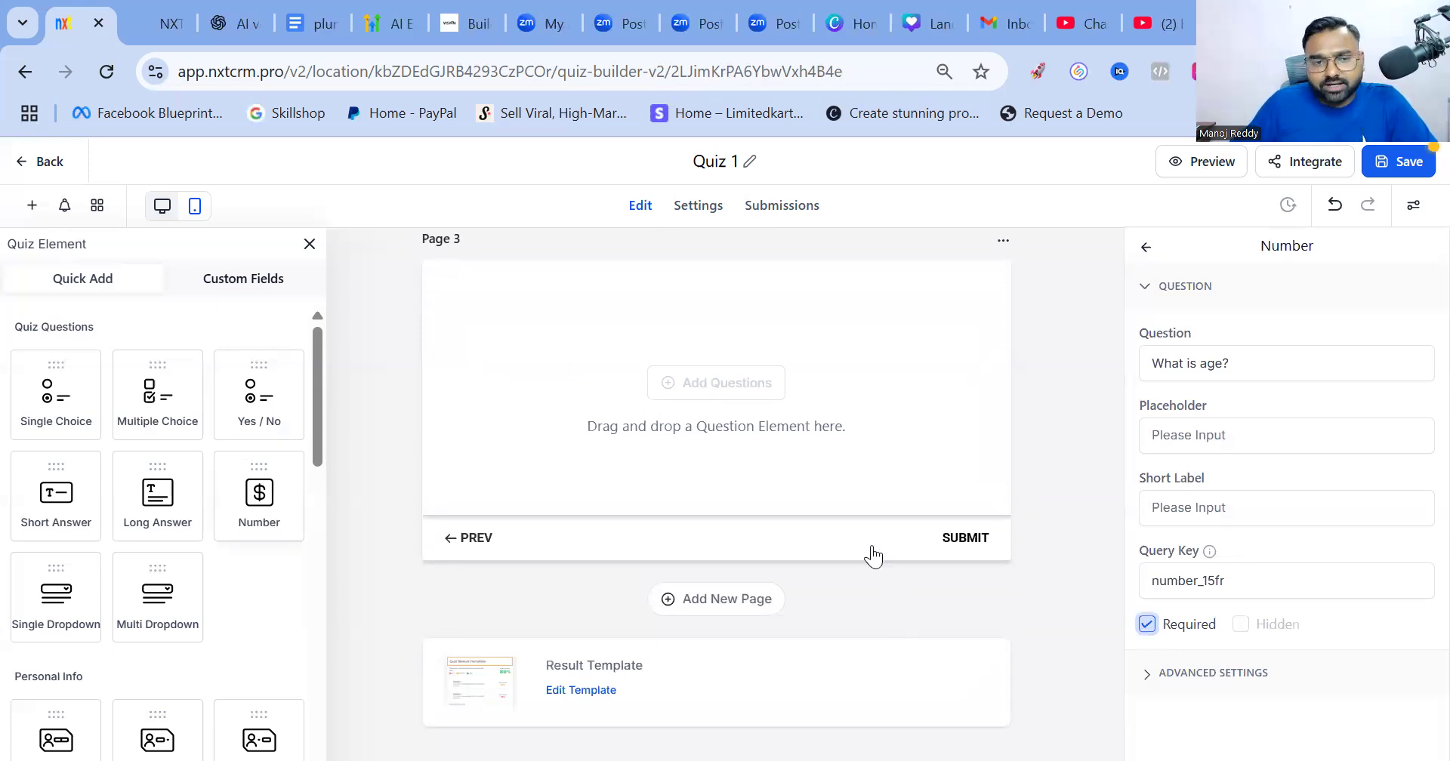
pyautogui.moveTo(319, 452); pyautogui.dragTo(317, 474)
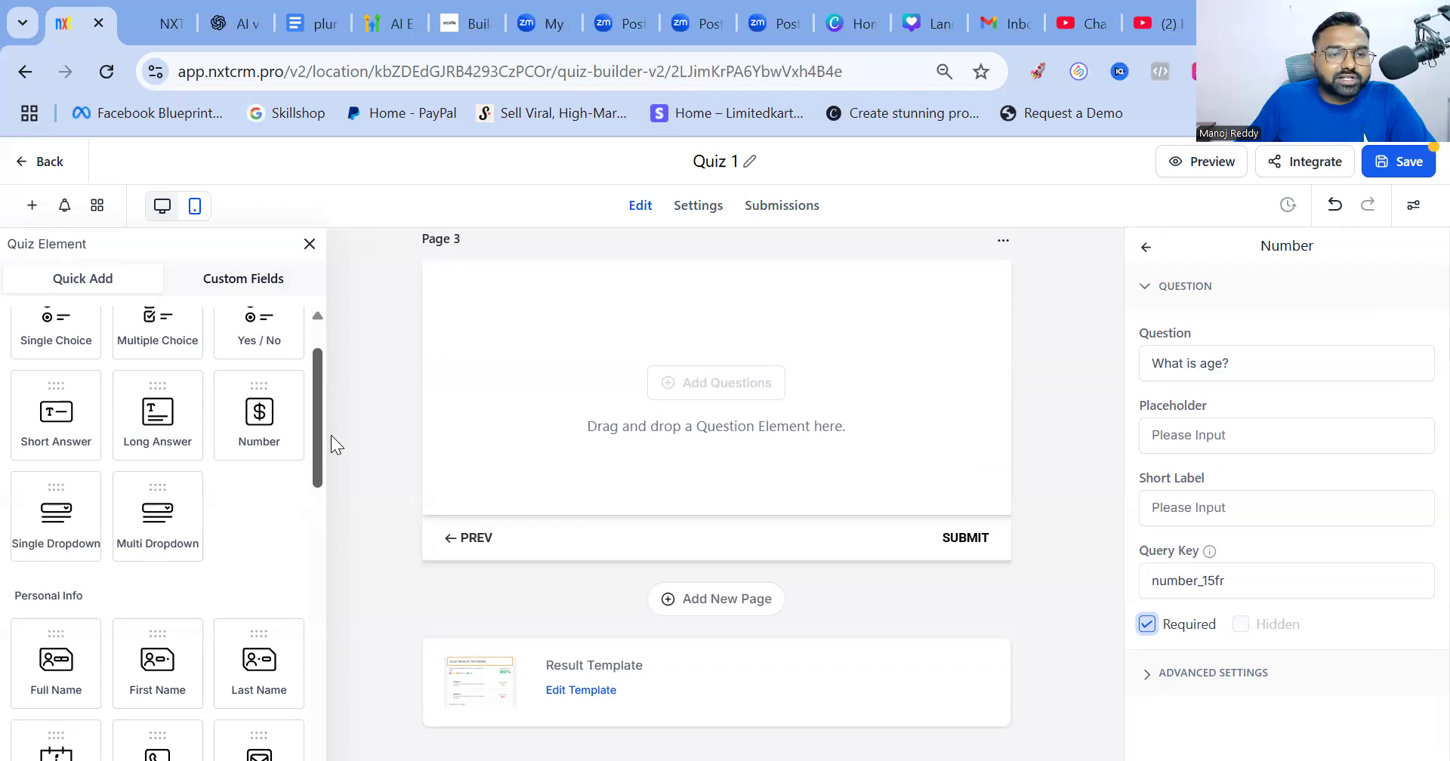
pyautogui.scroll(-3, 18, 413)
pyautogui.moveTo(52, 453); pyautogui.dragTo(562, 395)
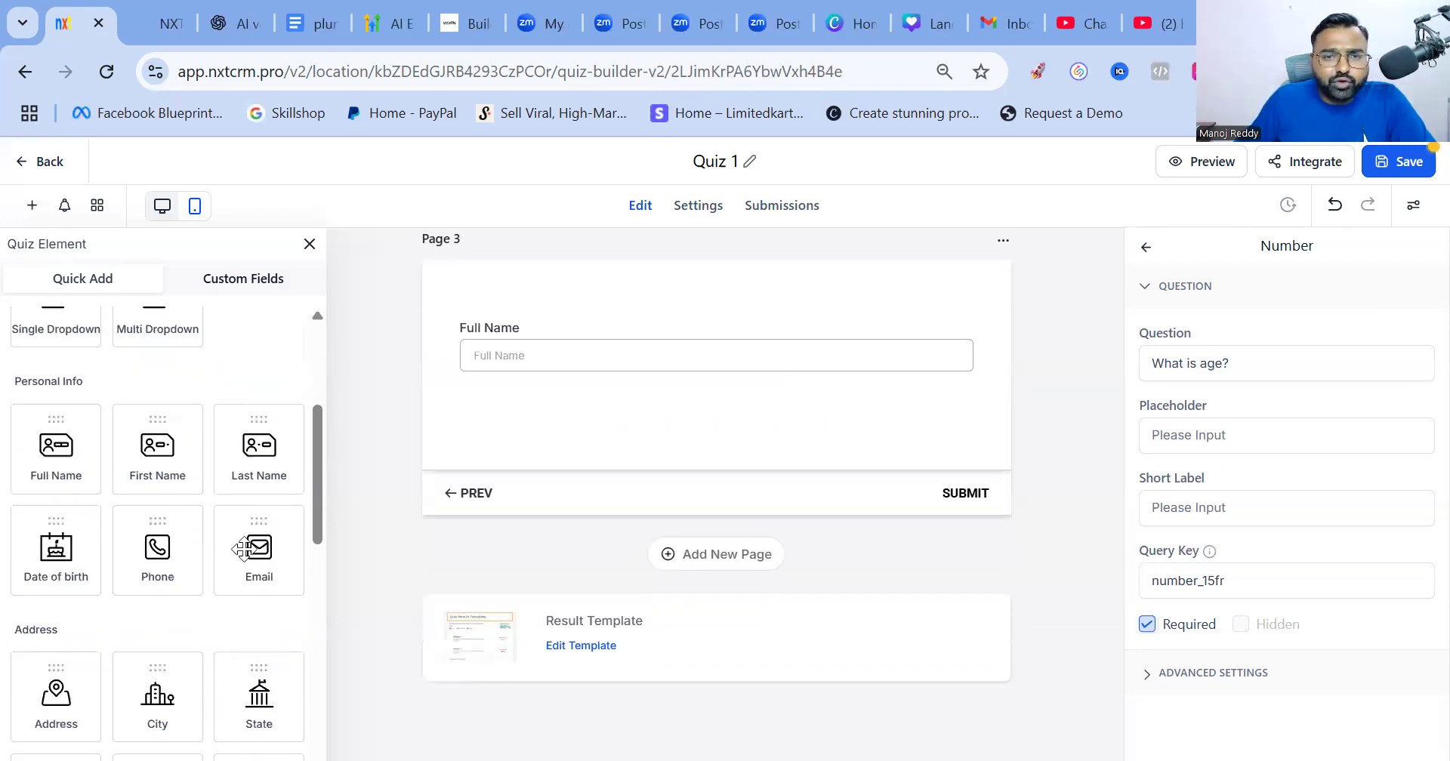
# Make the Full Name field on Page 3 required
pyautogui.click(506, 341)
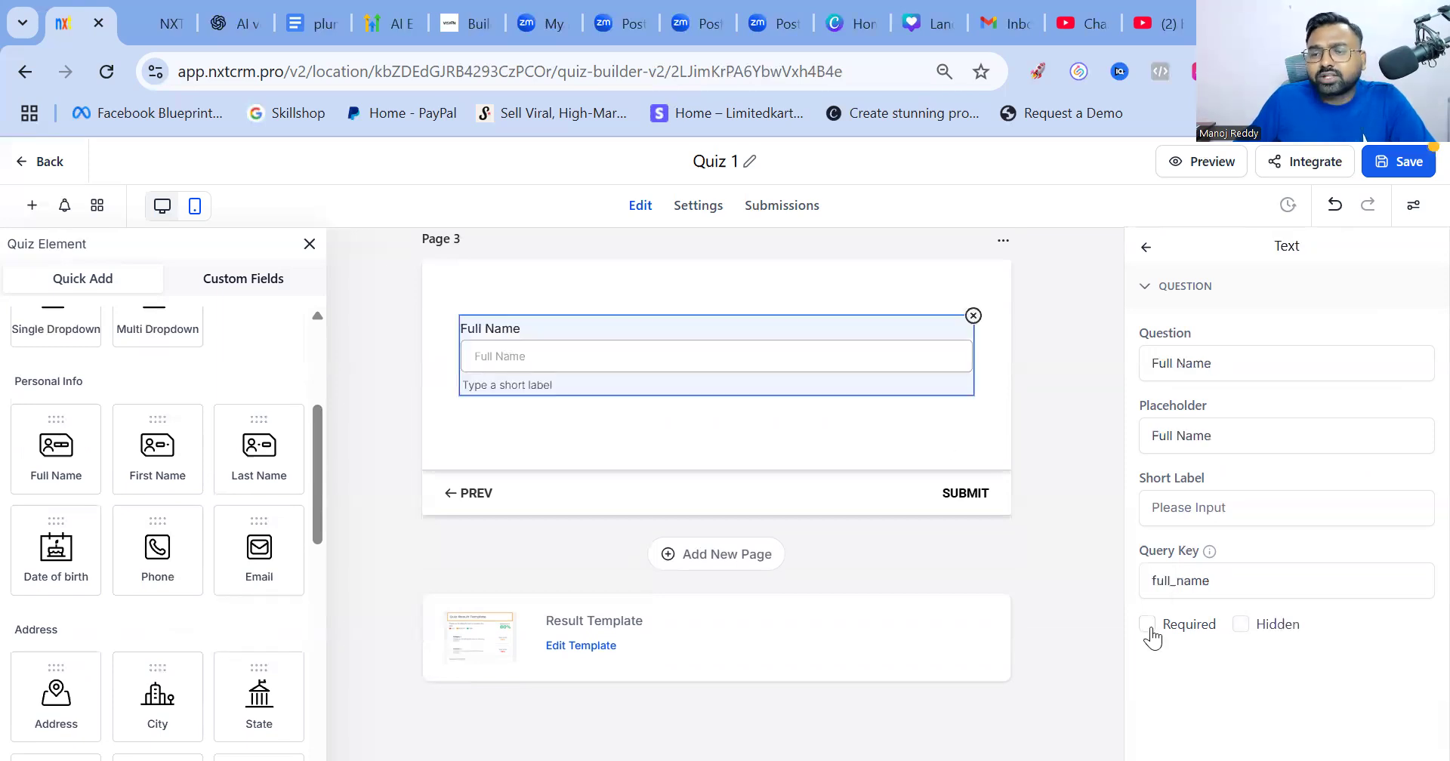
pyautogui.click(1147, 624)
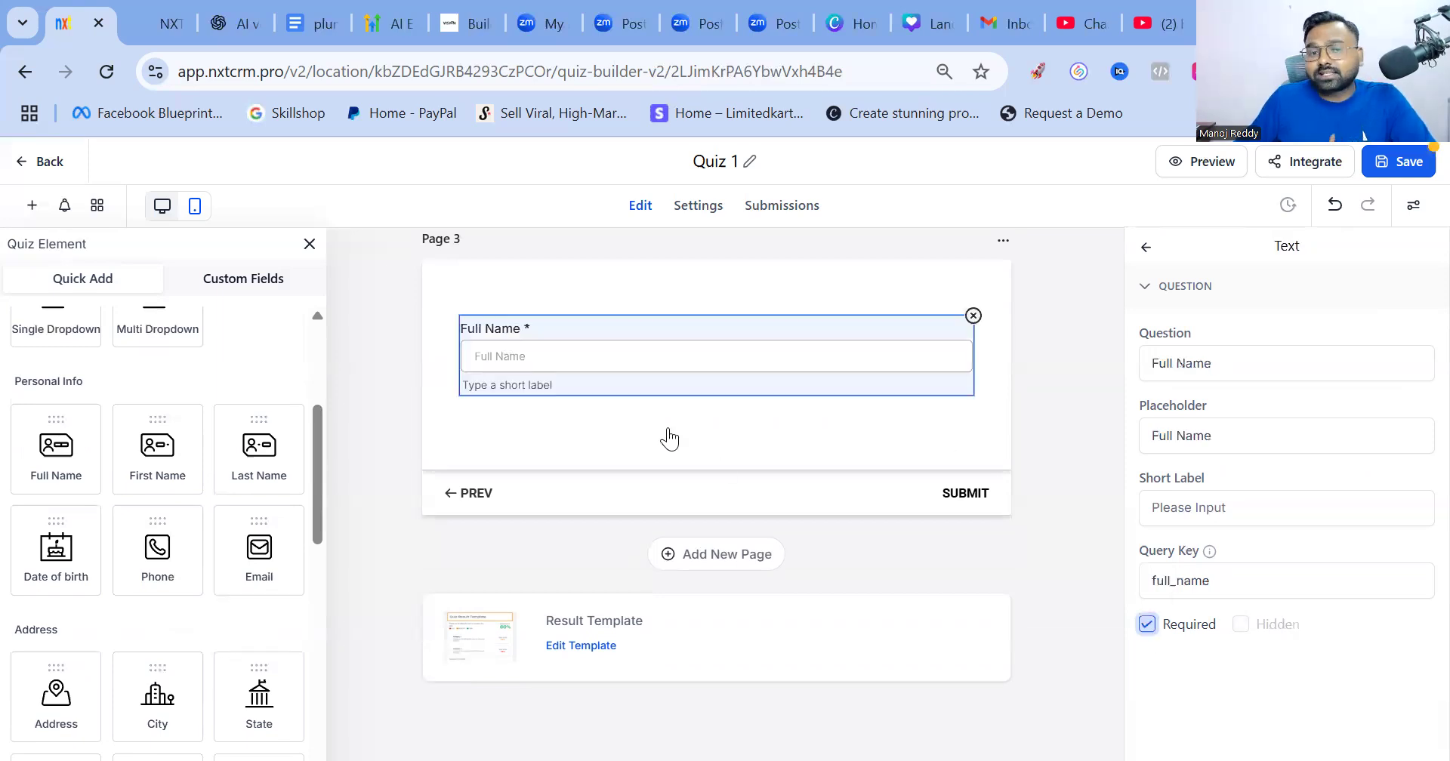
pyautogui.click(324, 481)
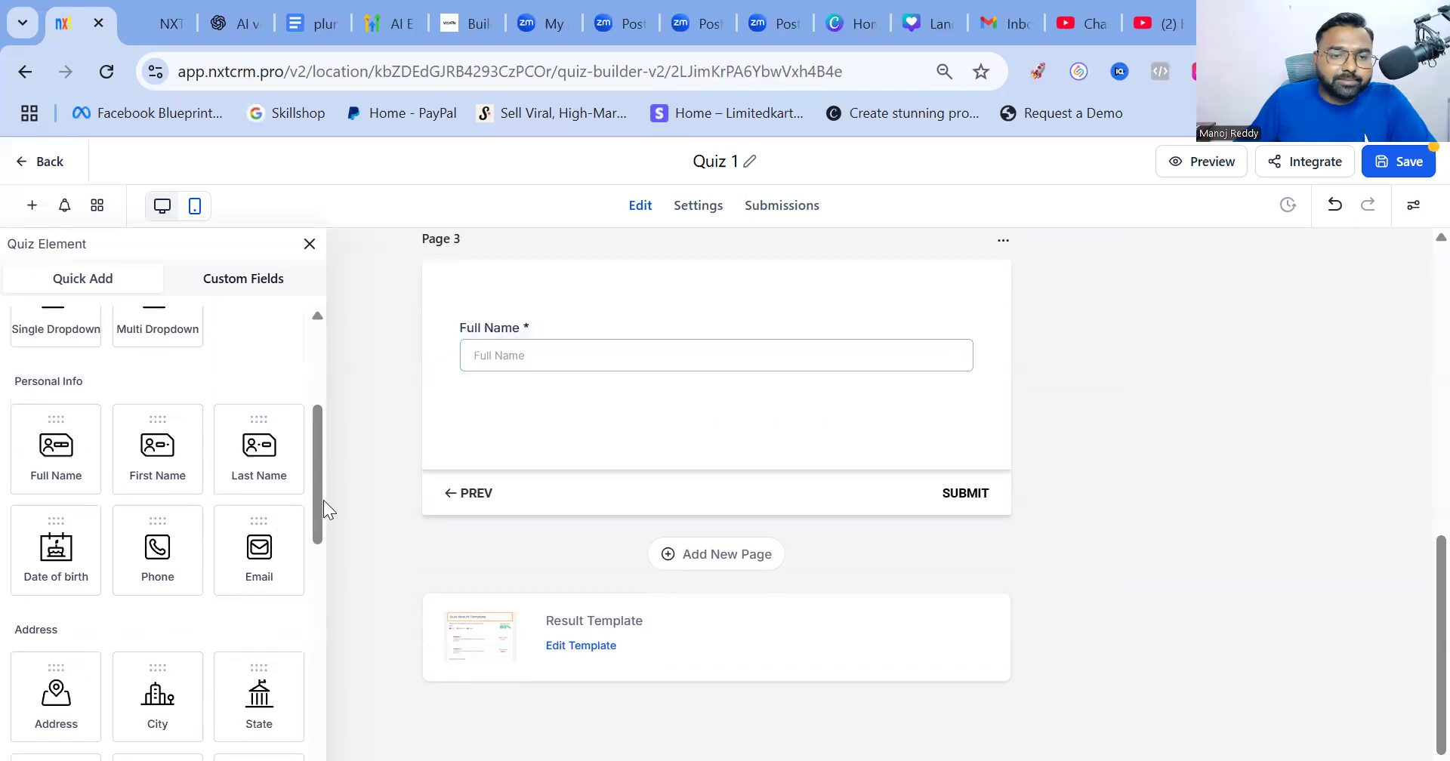
# Add Phone and Email fields from Personal Info to Page 3 below Full Name
pyautogui.scroll(-1, 323, 500)
pyautogui.moveTo(200, 523); pyautogui.dragTo(518, 410)
pyautogui.moveTo(260, 541); pyautogui.dragTo(521, 422)
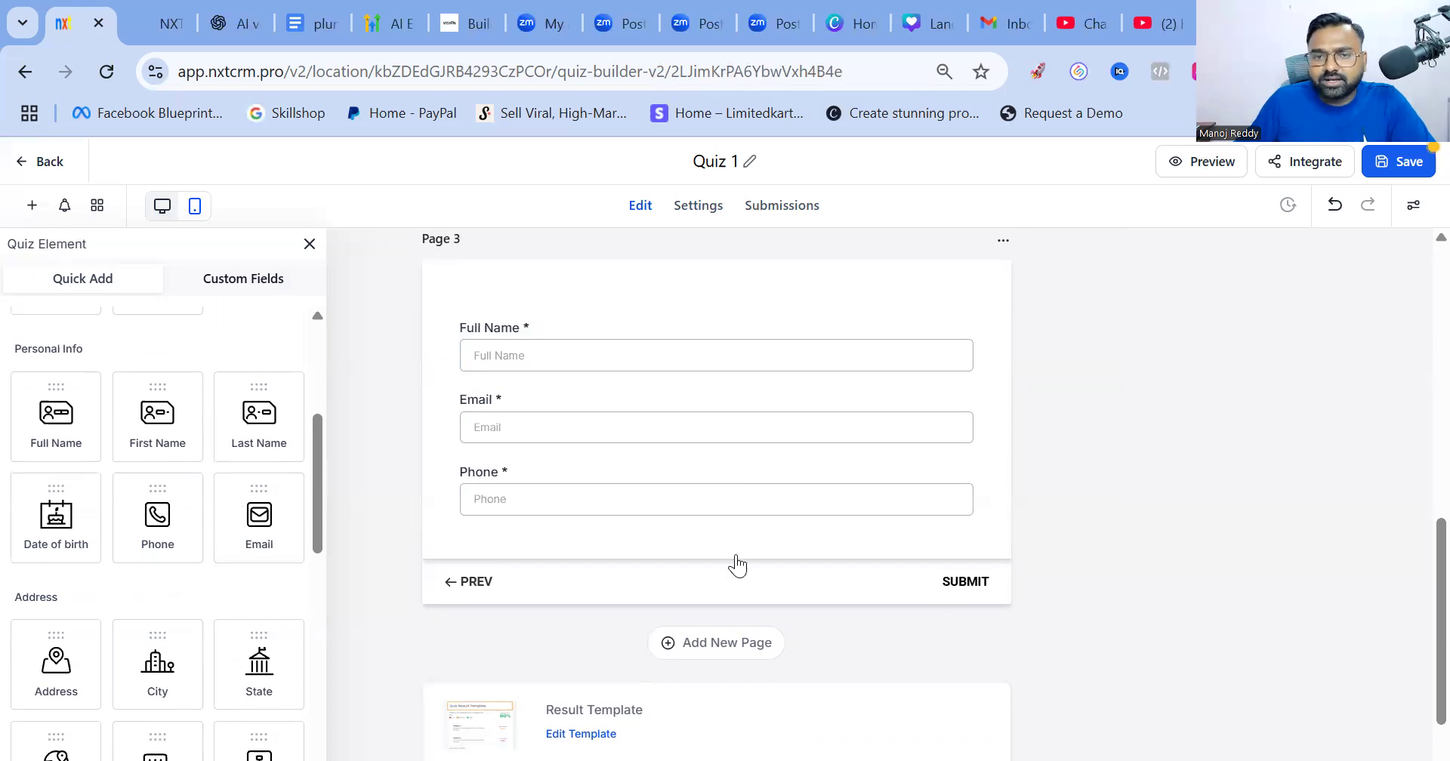
pyautogui.scroll(5, 736, 564)
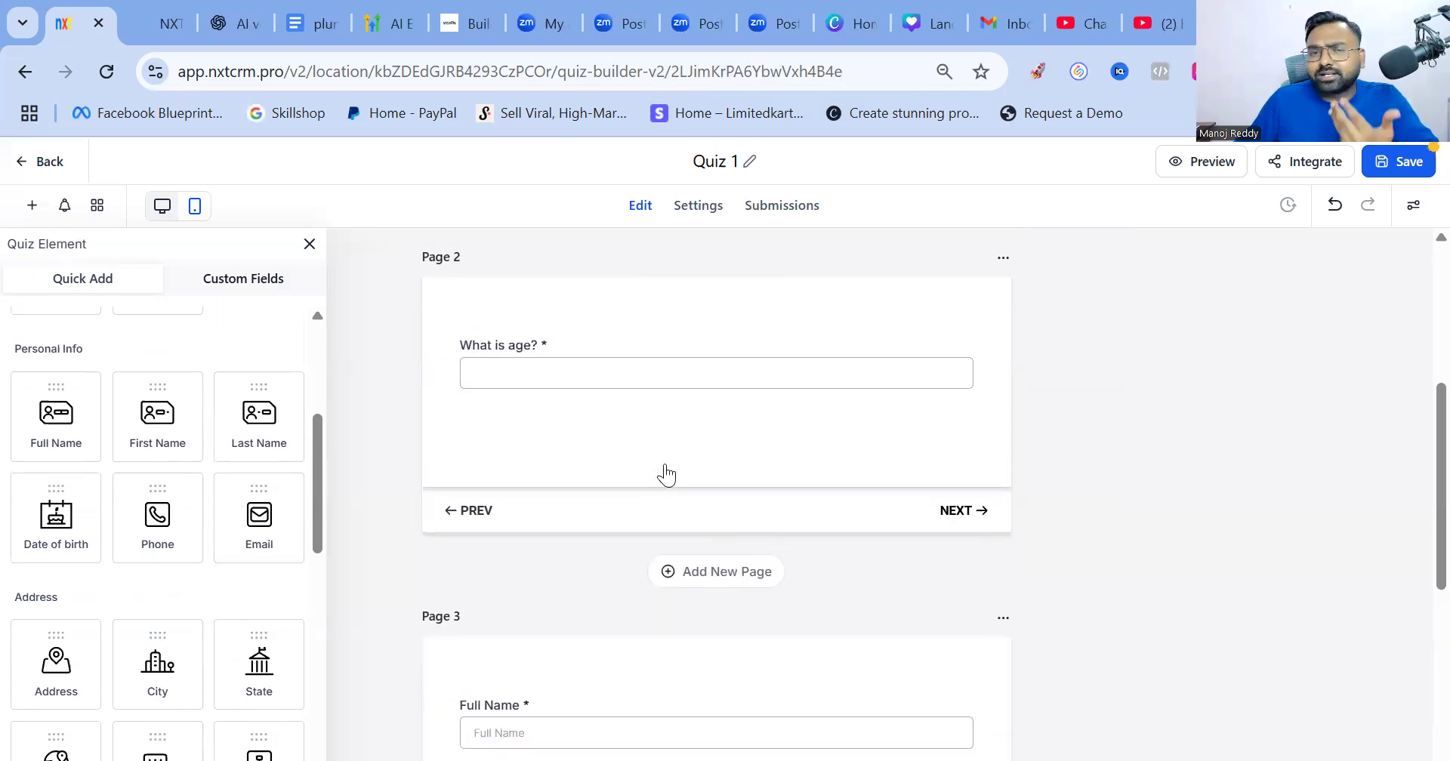
pyautogui.scroll(5, 666, 474)
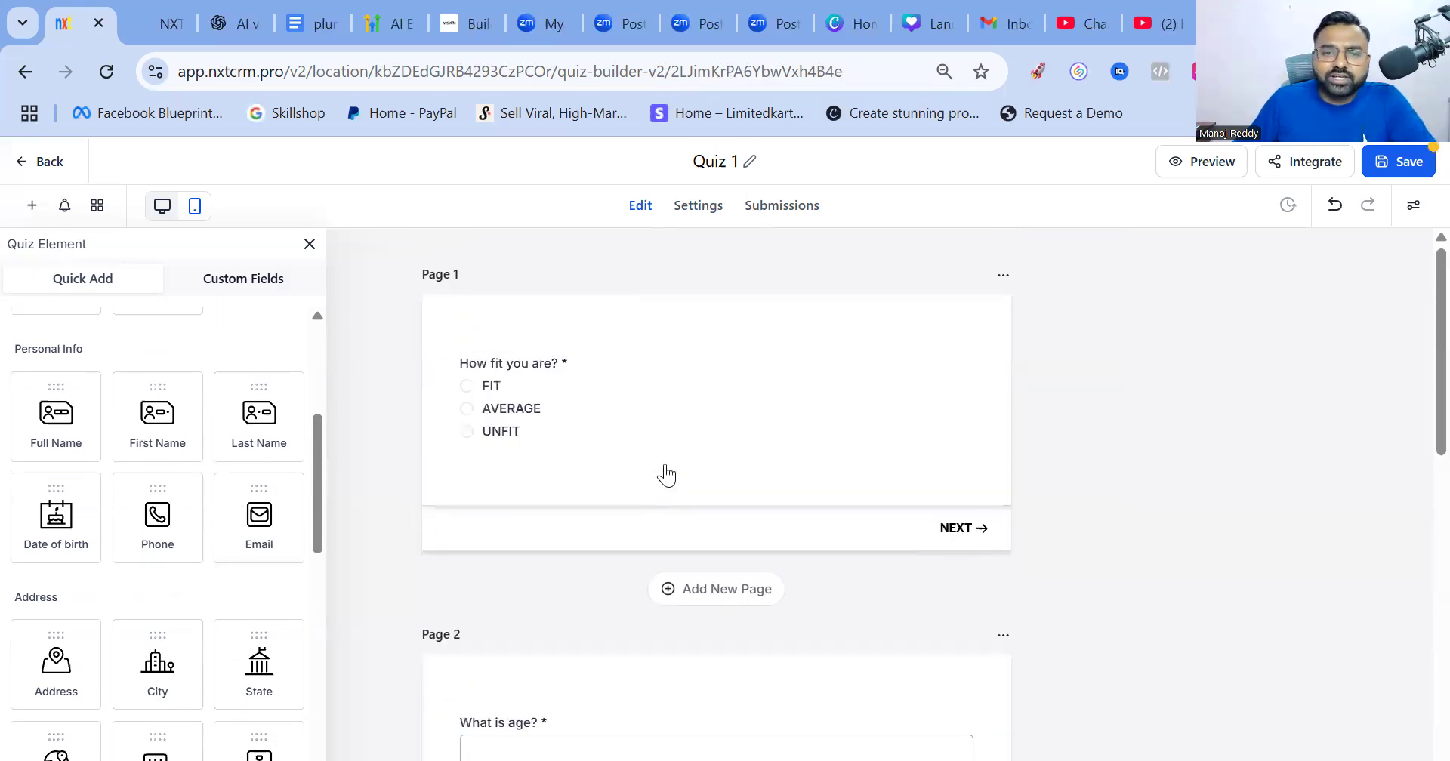
# Toggle Spread to Columns off for the How fit you are? answer options
pyautogui.click(739, 394)
pyautogui.scroll(-5, 1348, 495)
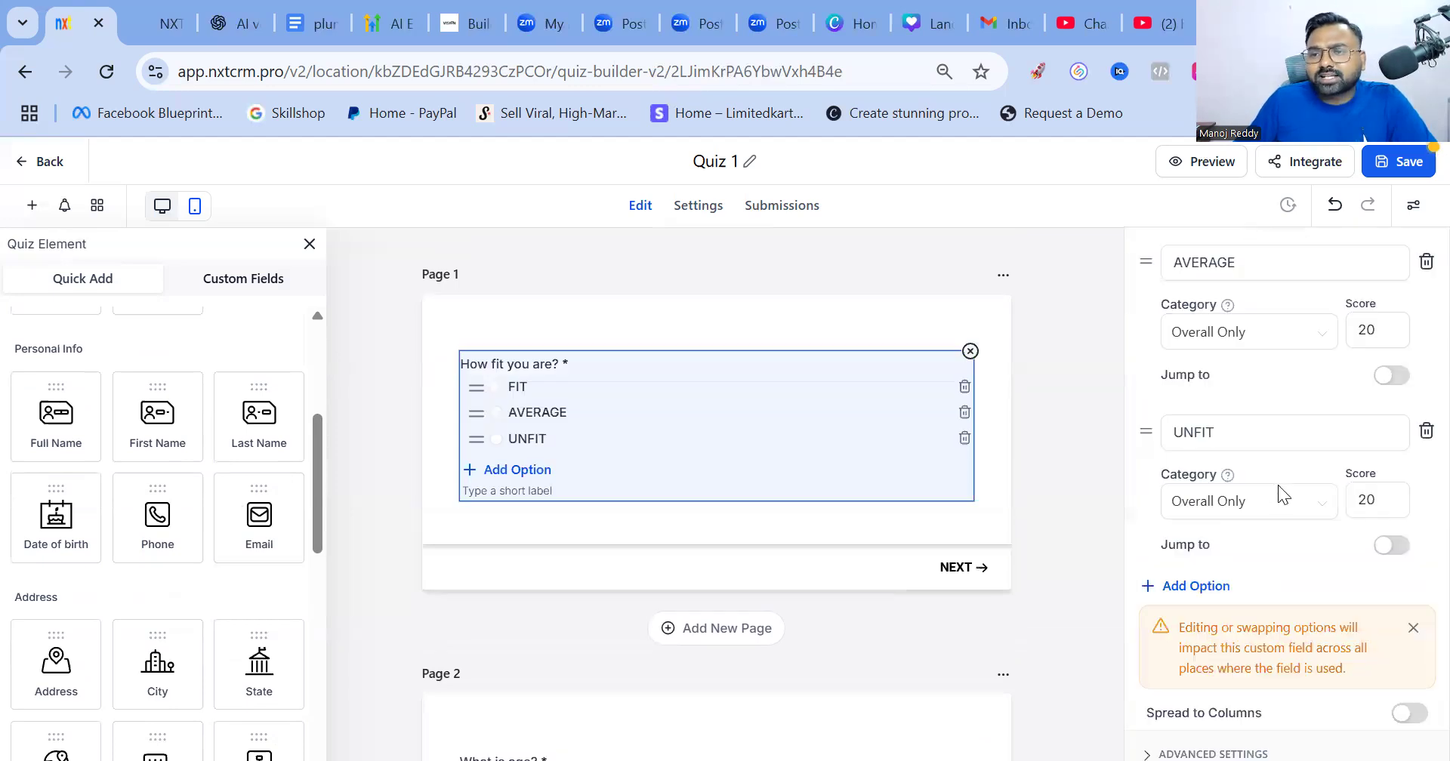
pyautogui.click(928, 461)
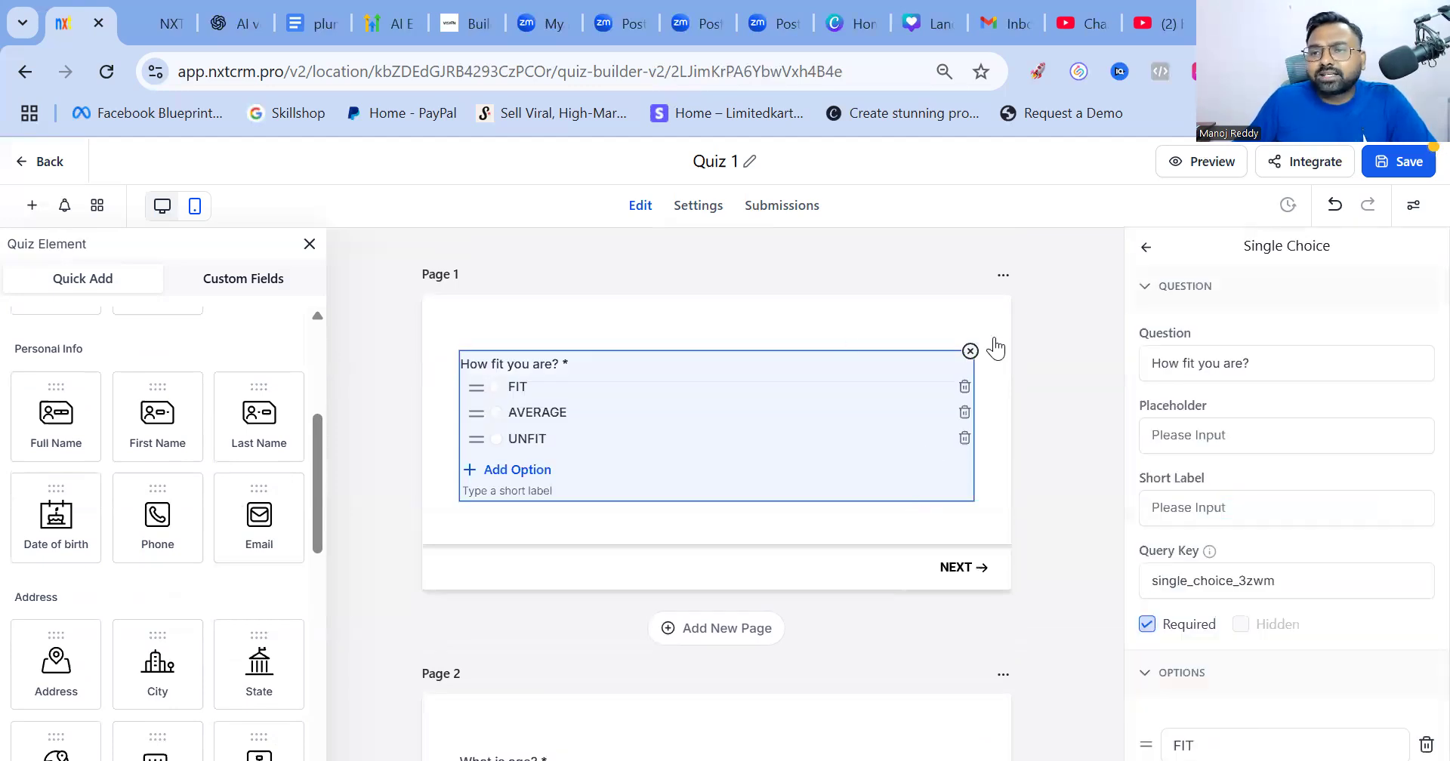
pyautogui.click(996, 402)
pyautogui.doubleClick(720, 391)
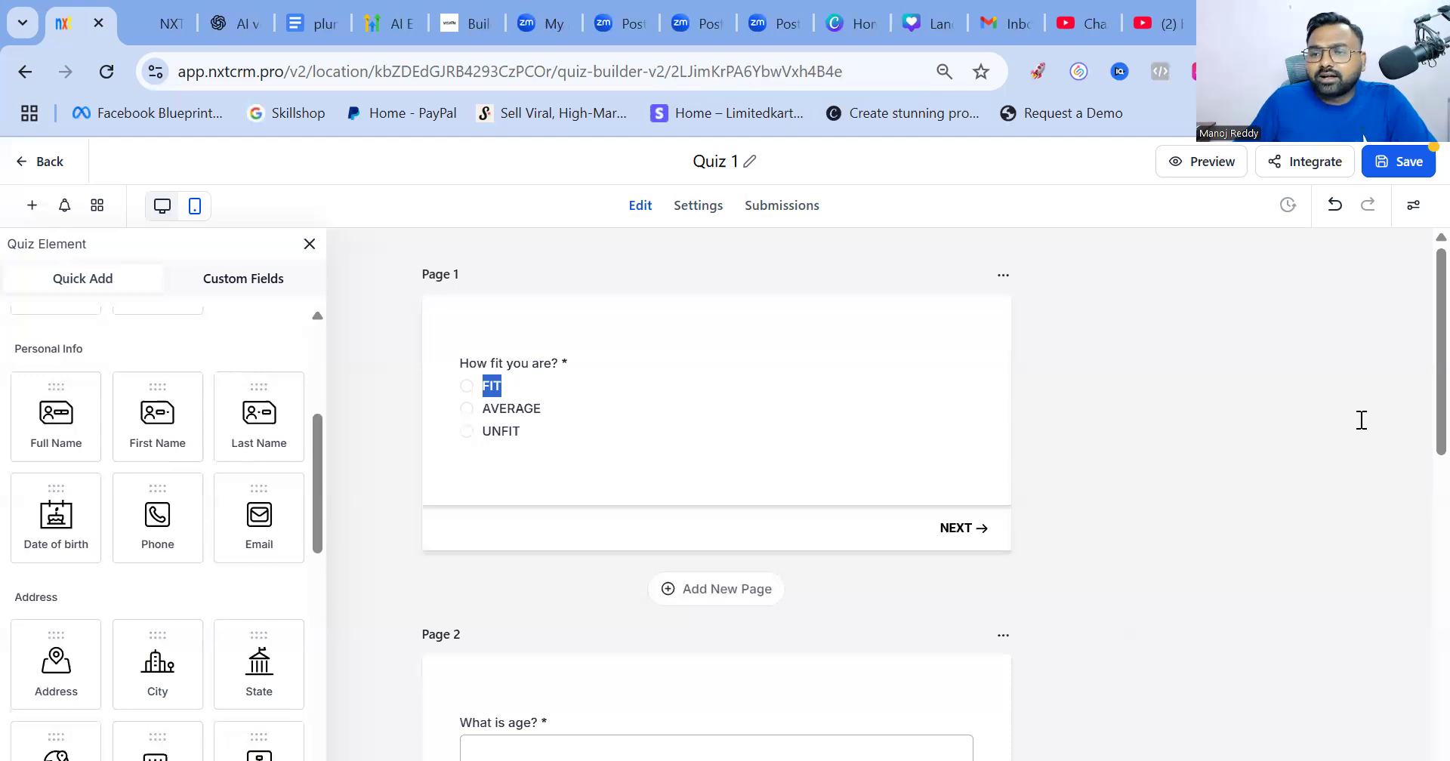
pyautogui.scroll(-5, 1325, 521)
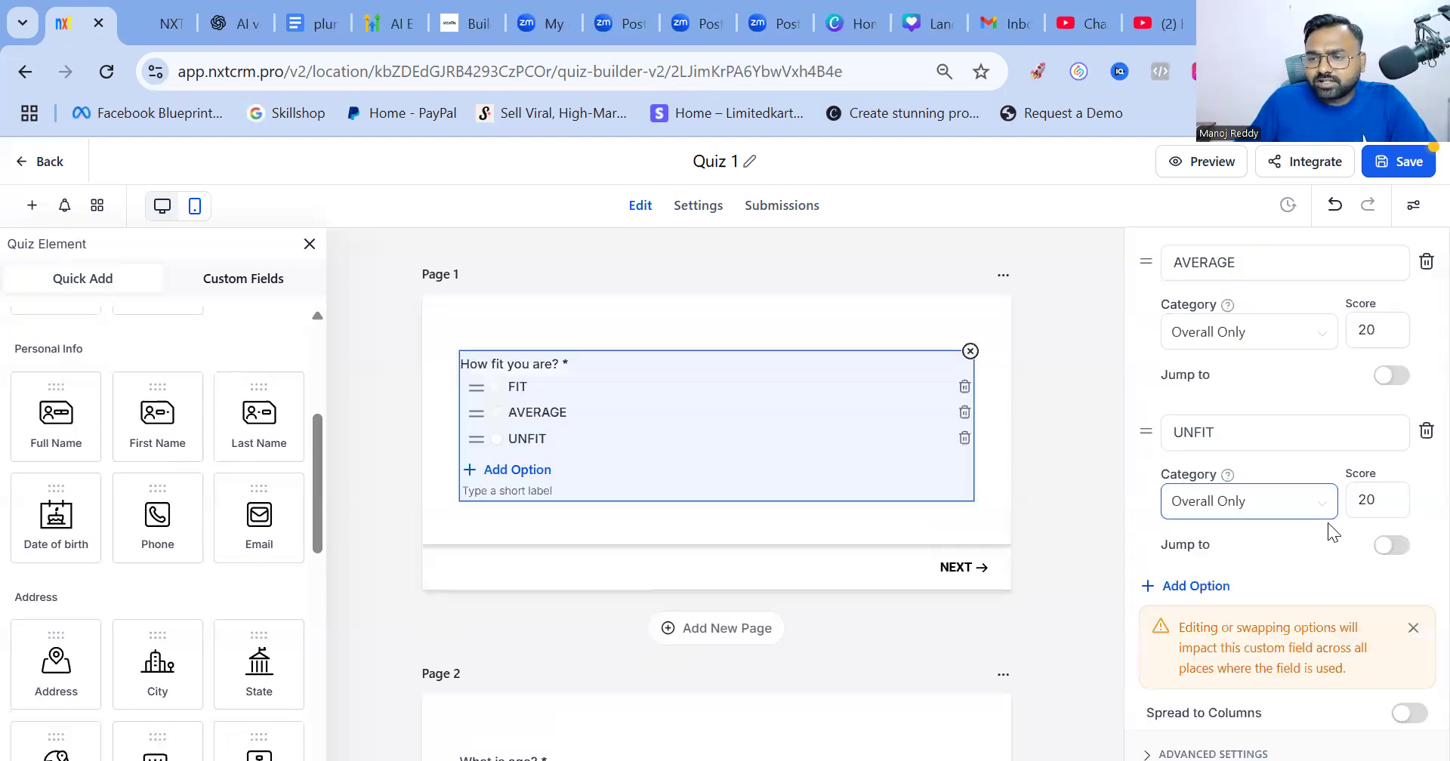
pyautogui.click(1404, 714)
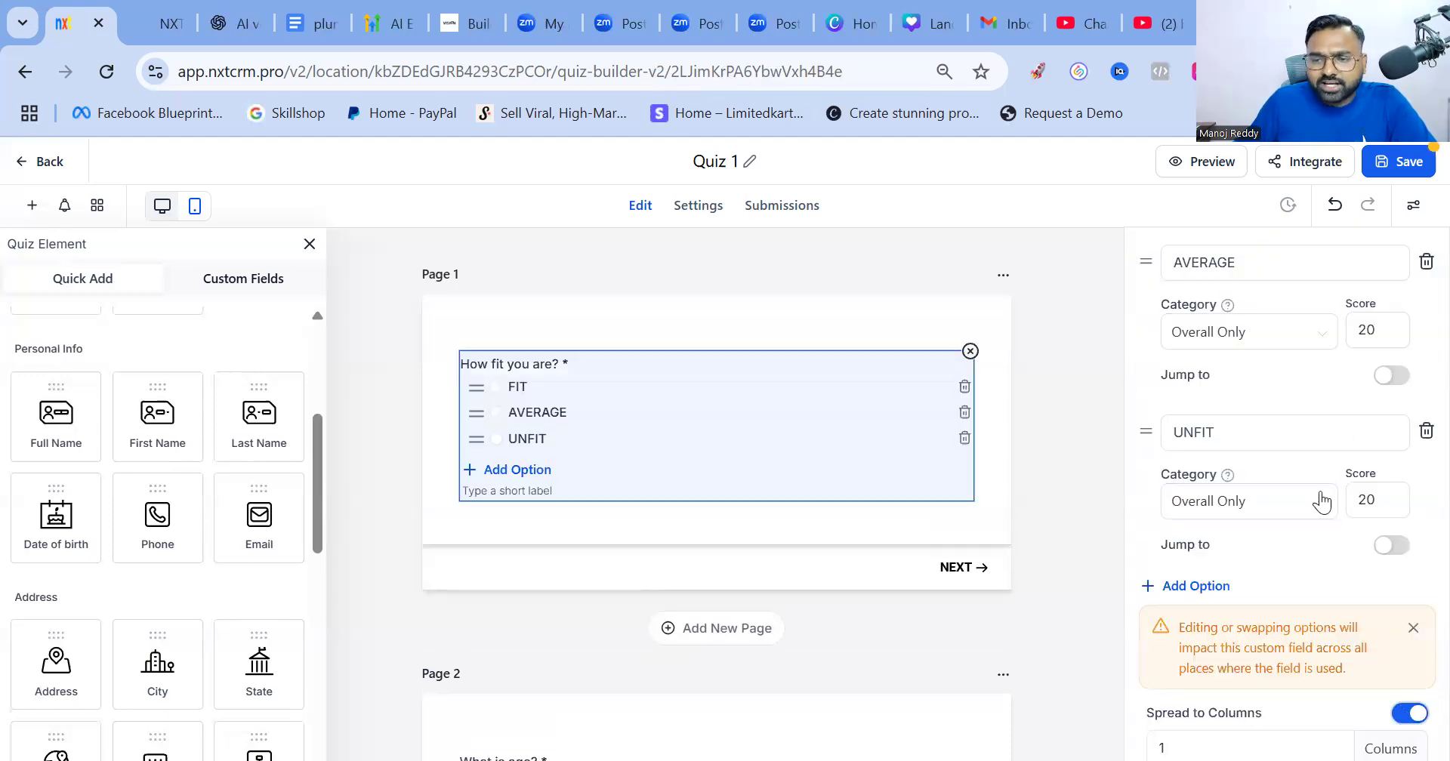
pyautogui.scroll(5, 1311, 431)
pyautogui.click(1144, 251)
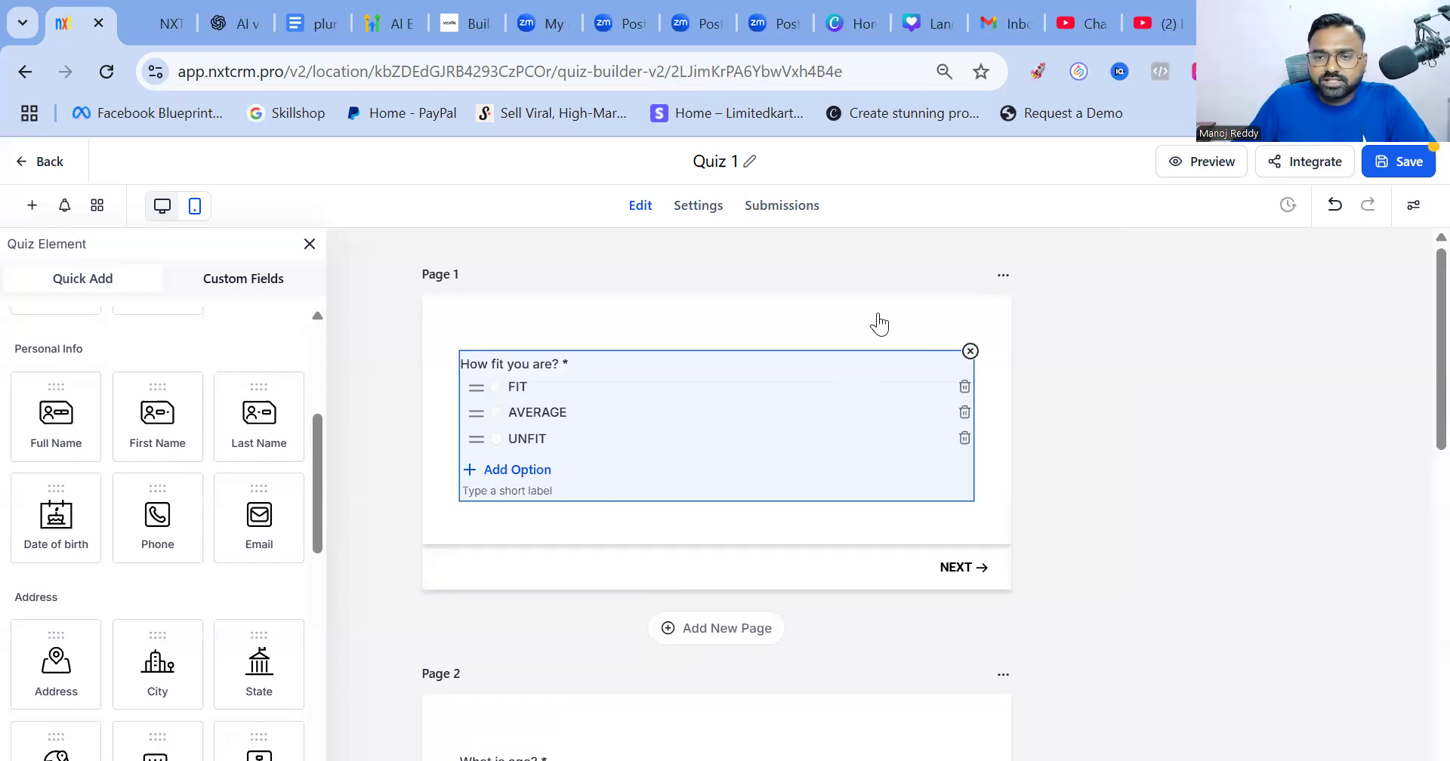
pyautogui.click(878, 323)
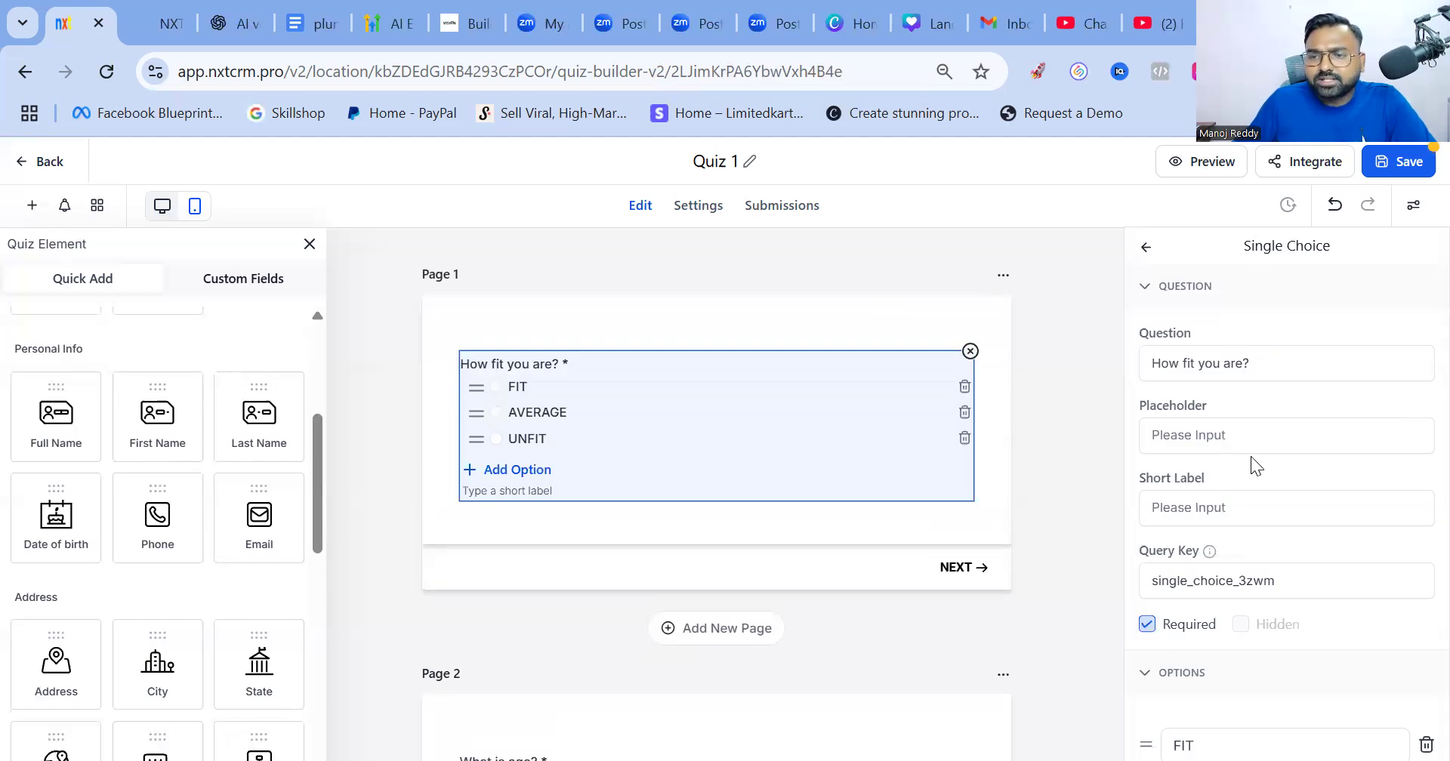
# Expand the question's Advanced Settings, showing the custom field name 'How fit you are?'
pyautogui.scroll(-8, 1249, 479)
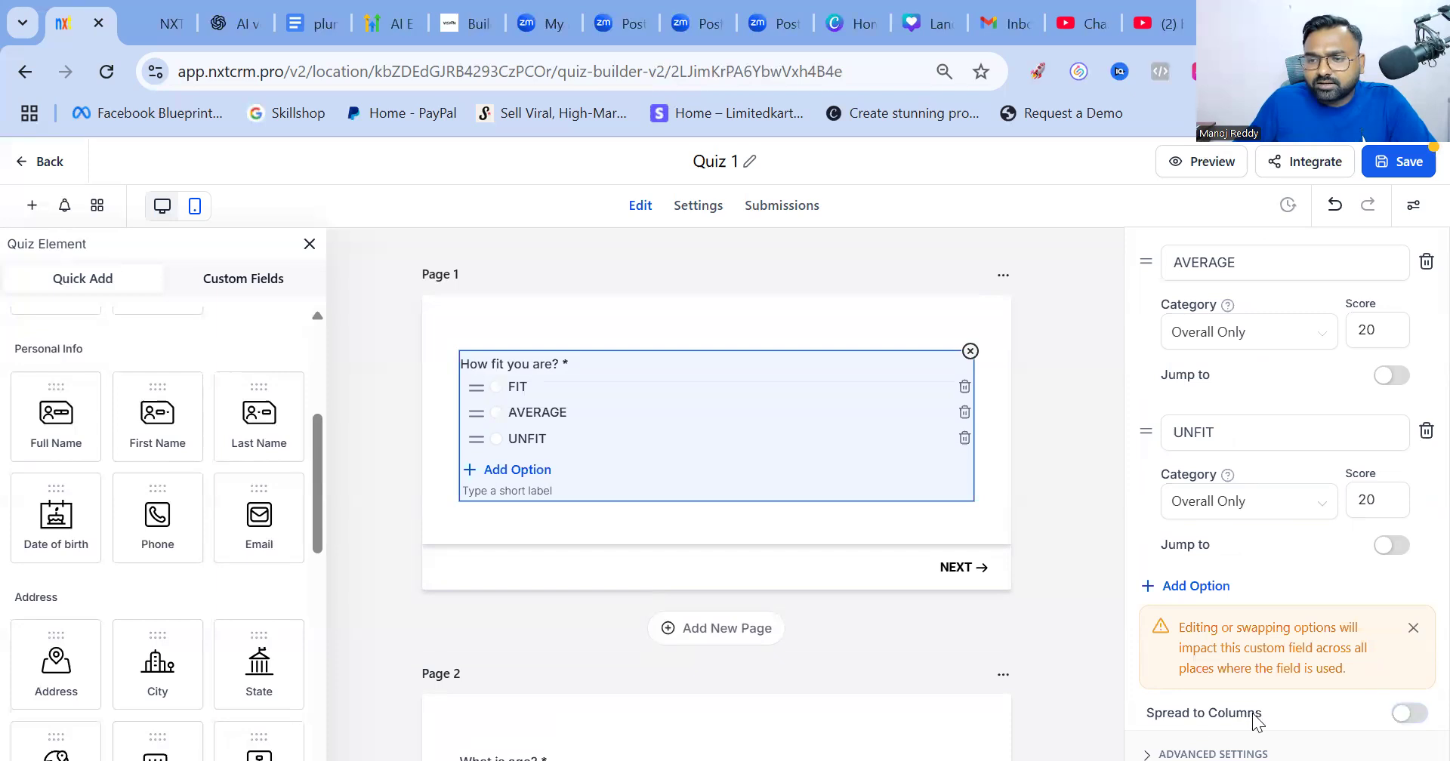
pyautogui.scroll(-2, 1268, 634)
pyautogui.click(1268, 615)
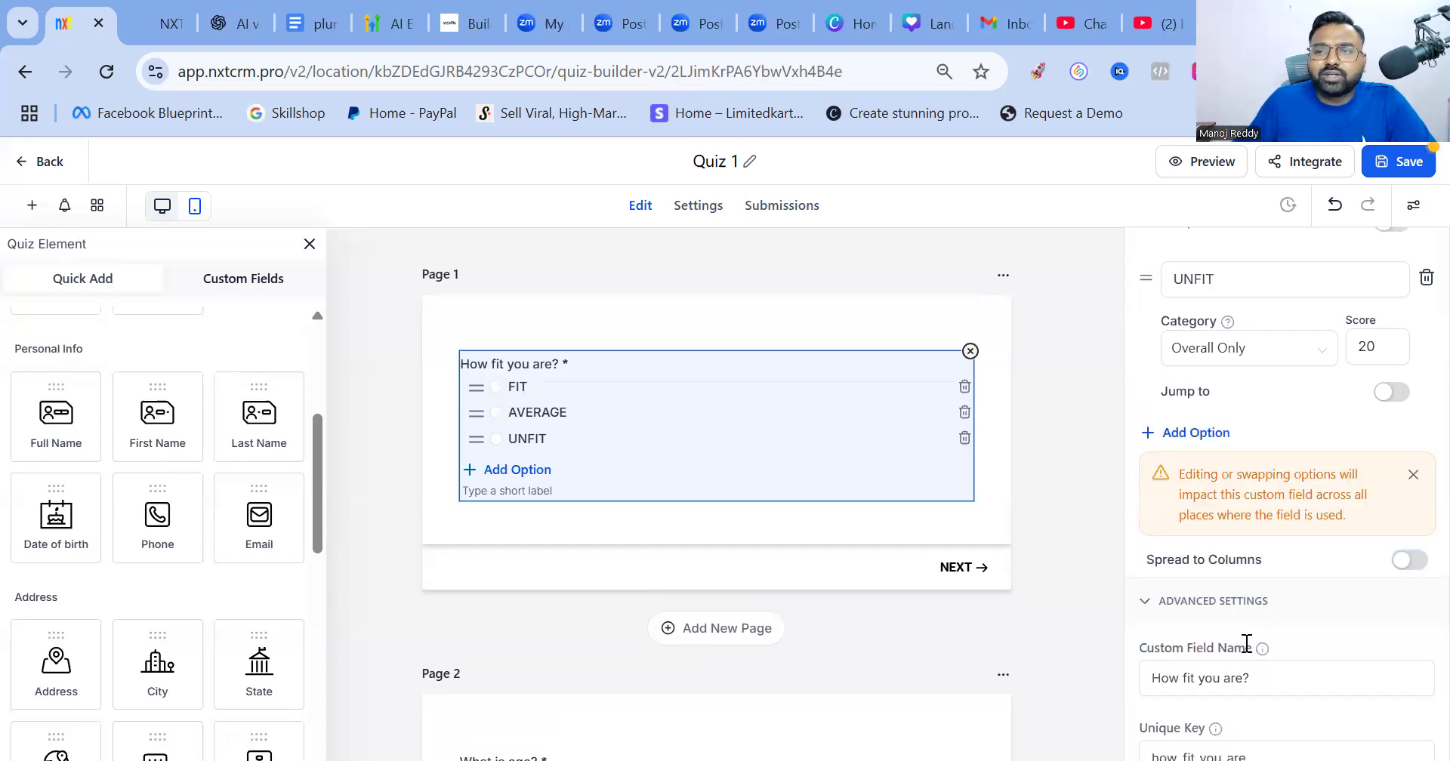
# Open the quiz's Styles panel from the top-right icon
pyautogui.moveTo(1260, 648)
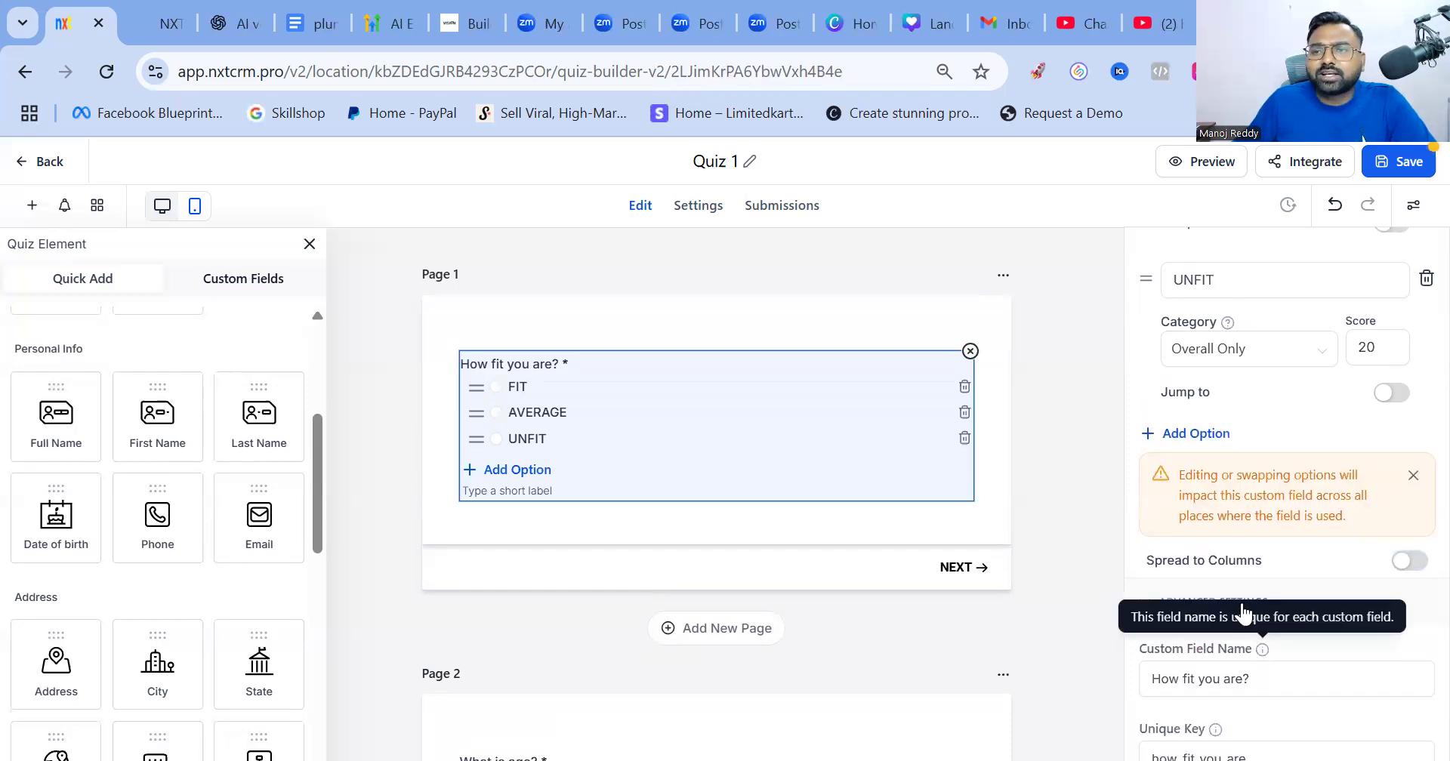
pyautogui.click(1413, 205)
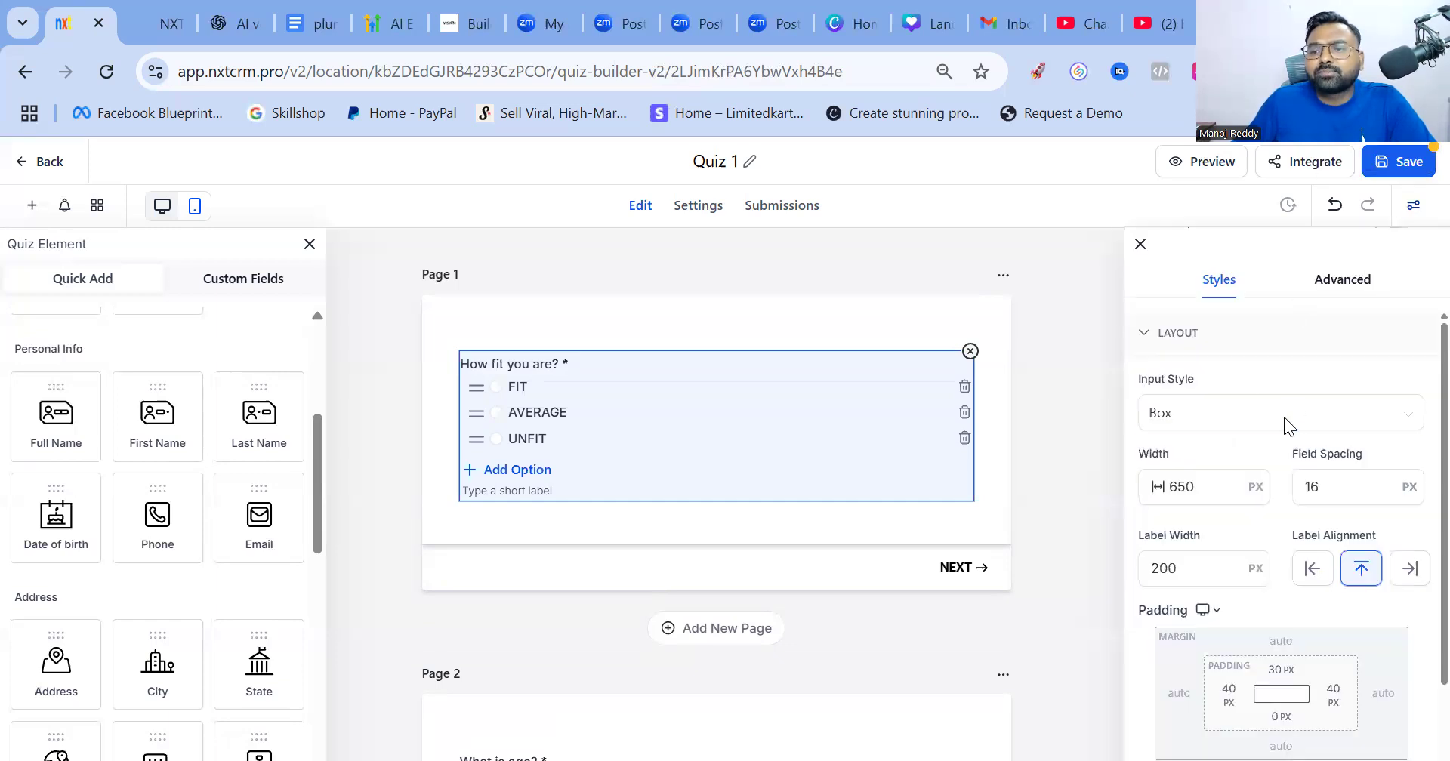
pyautogui.scroll(-3, 1271, 490)
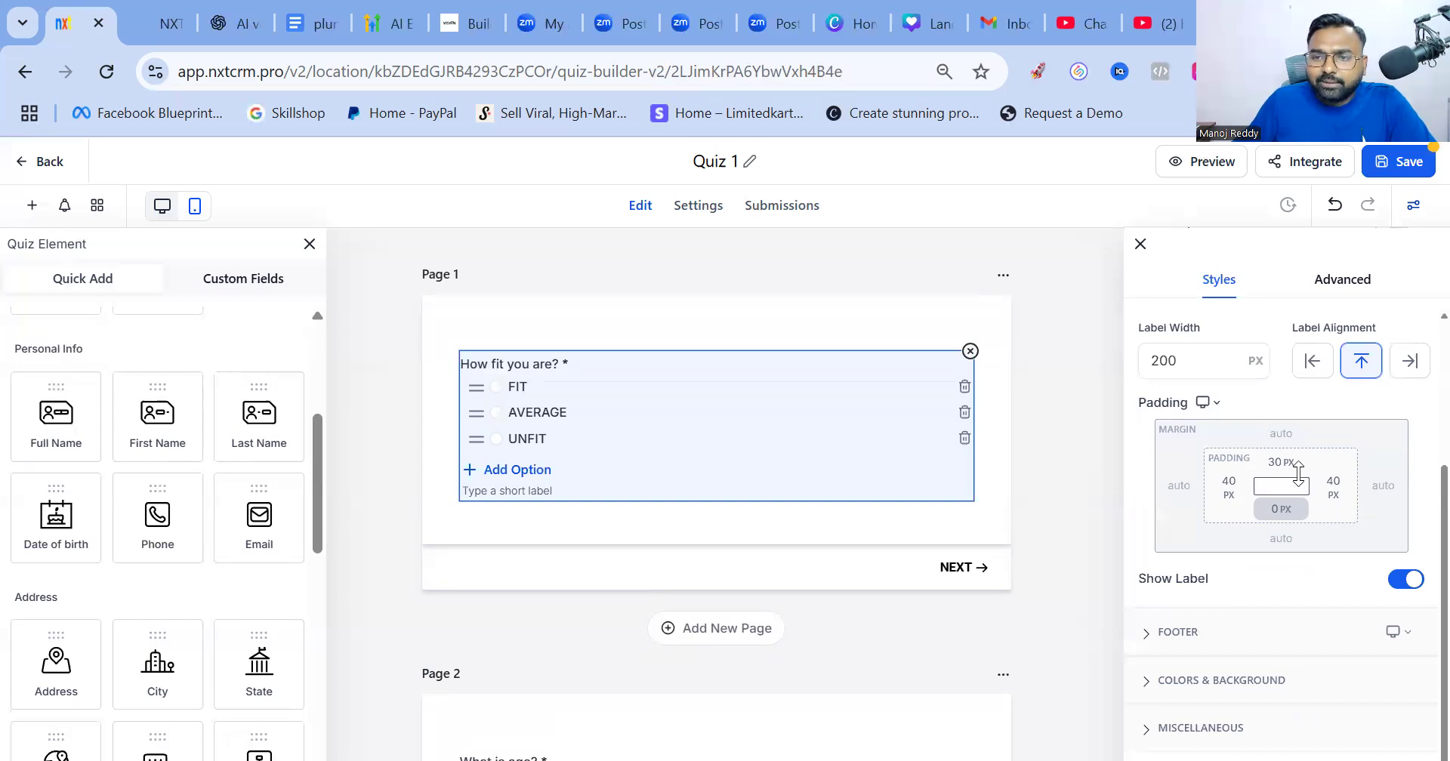
pyautogui.scroll(3, 1227, 404)
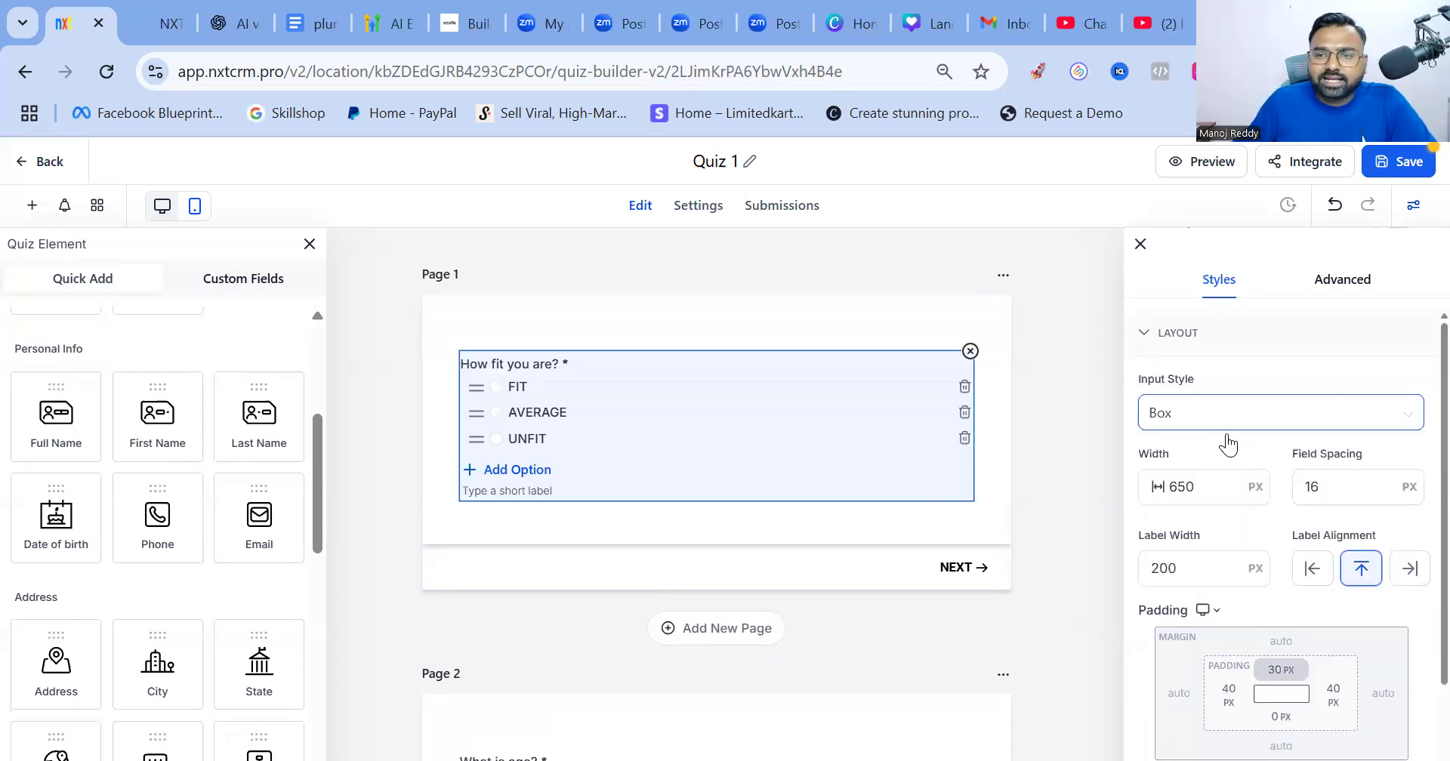
# Switch Input Style to Line, revert it to Box, and scroll to the Buttons settings
pyautogui.click(1207, 492)
pyautogui.click(868, 335)
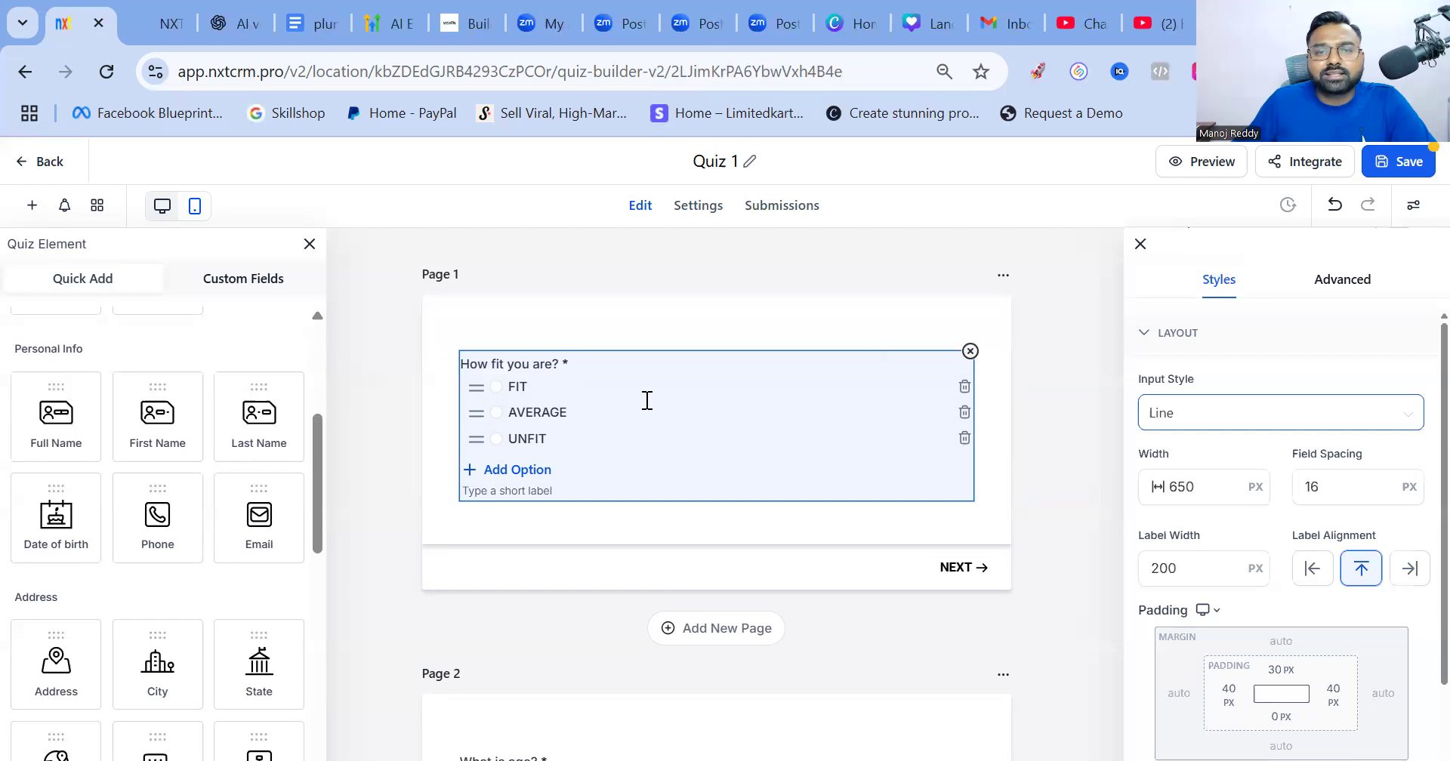
pyautogui.click(1182, 422)
pyautogui.click(1263, 462)
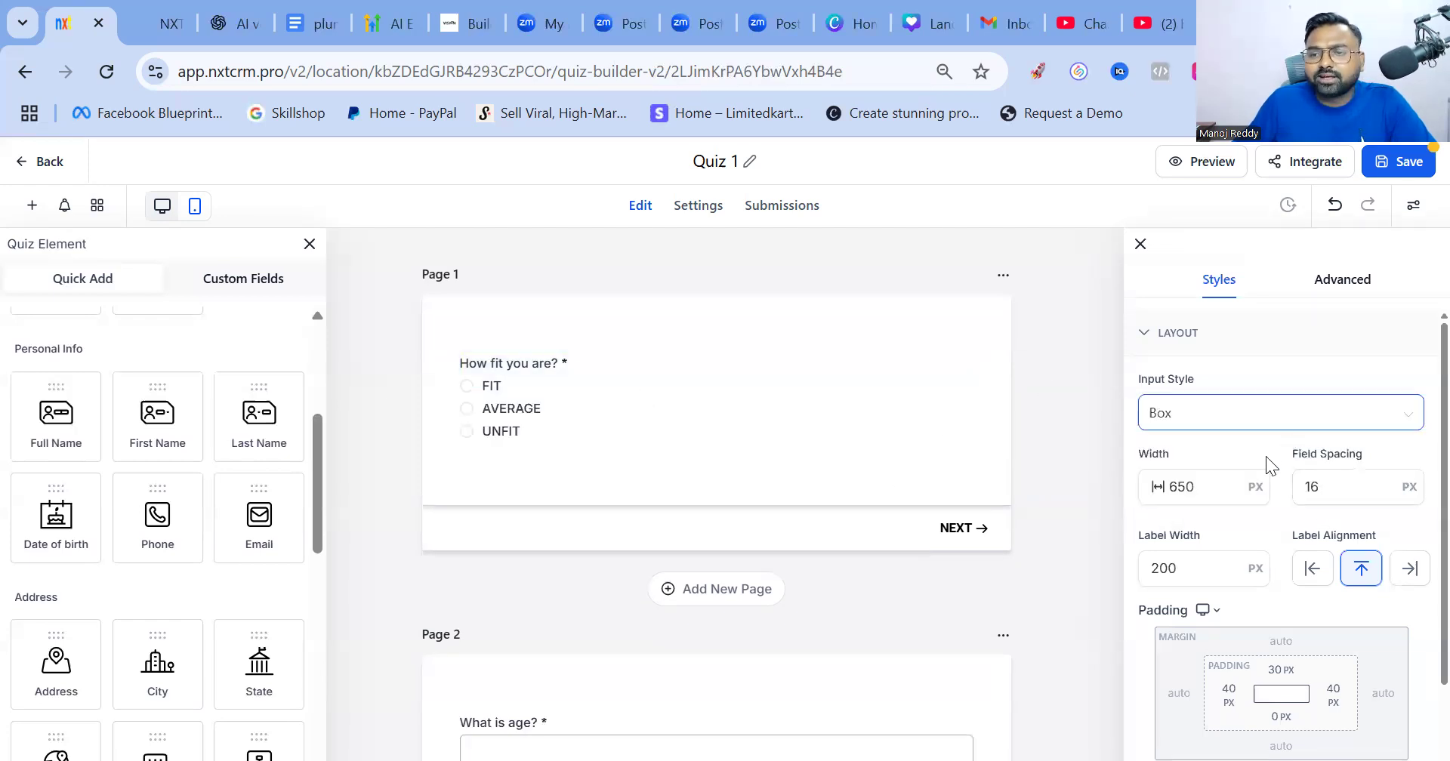
pyautogui.scroll(-1, 1261, 475)
pyautogui.scroll(-2, 1177, 637)
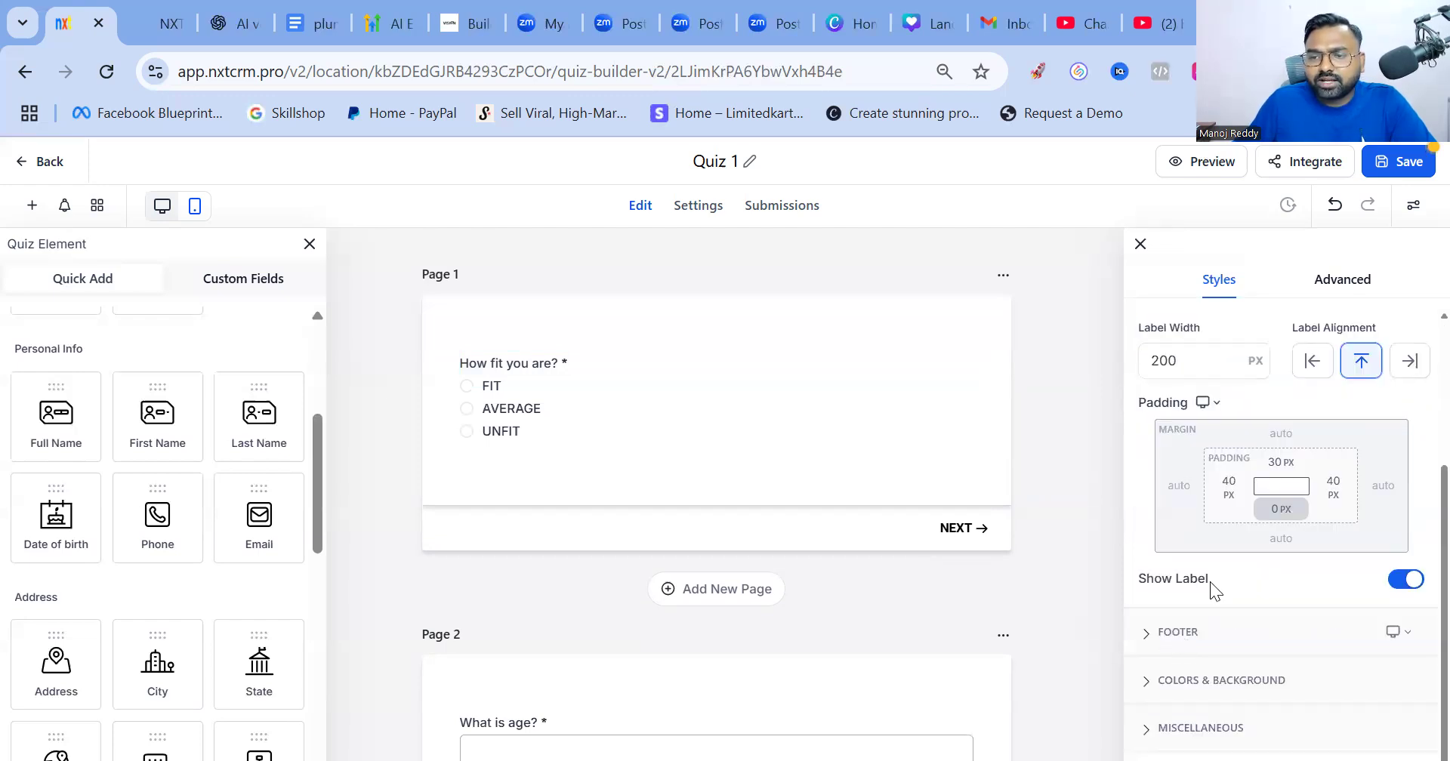
pyautogui.scroll(-3, 1244, 526)
pyautogui.scroll(-5, 1253, 518)
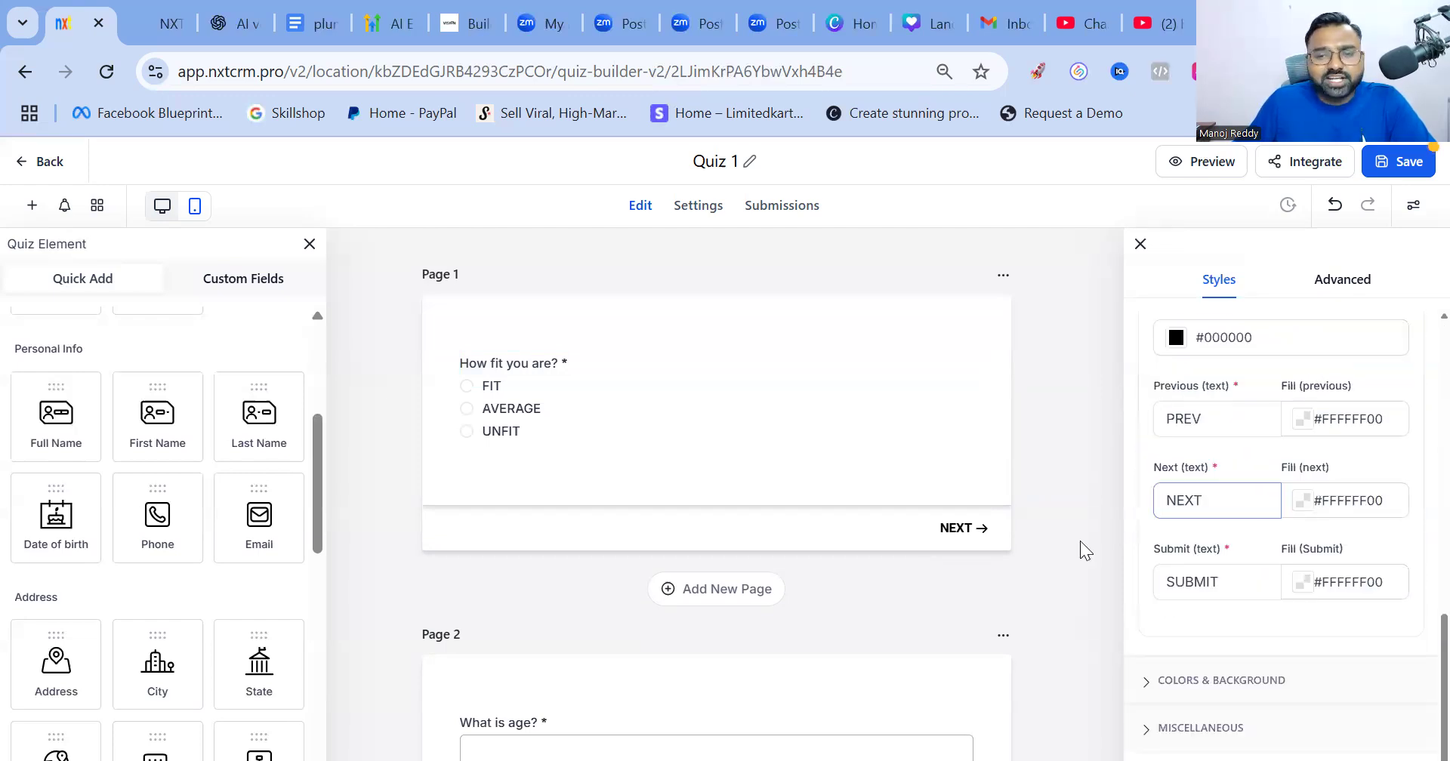
# Set the Next button fill colour to red #F20B0B00
pyautogui.click(1302, 504)
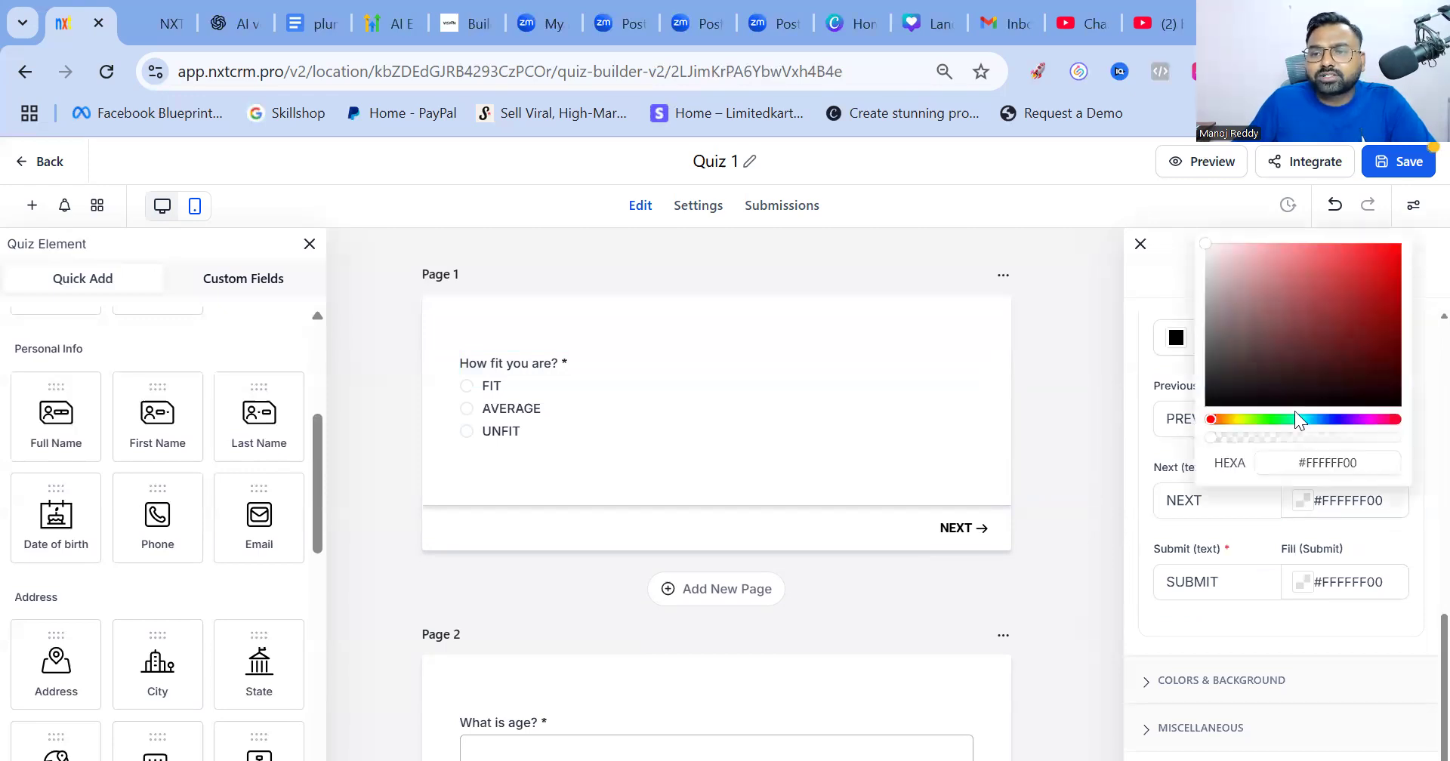
pyautogui.click(1347, 420)
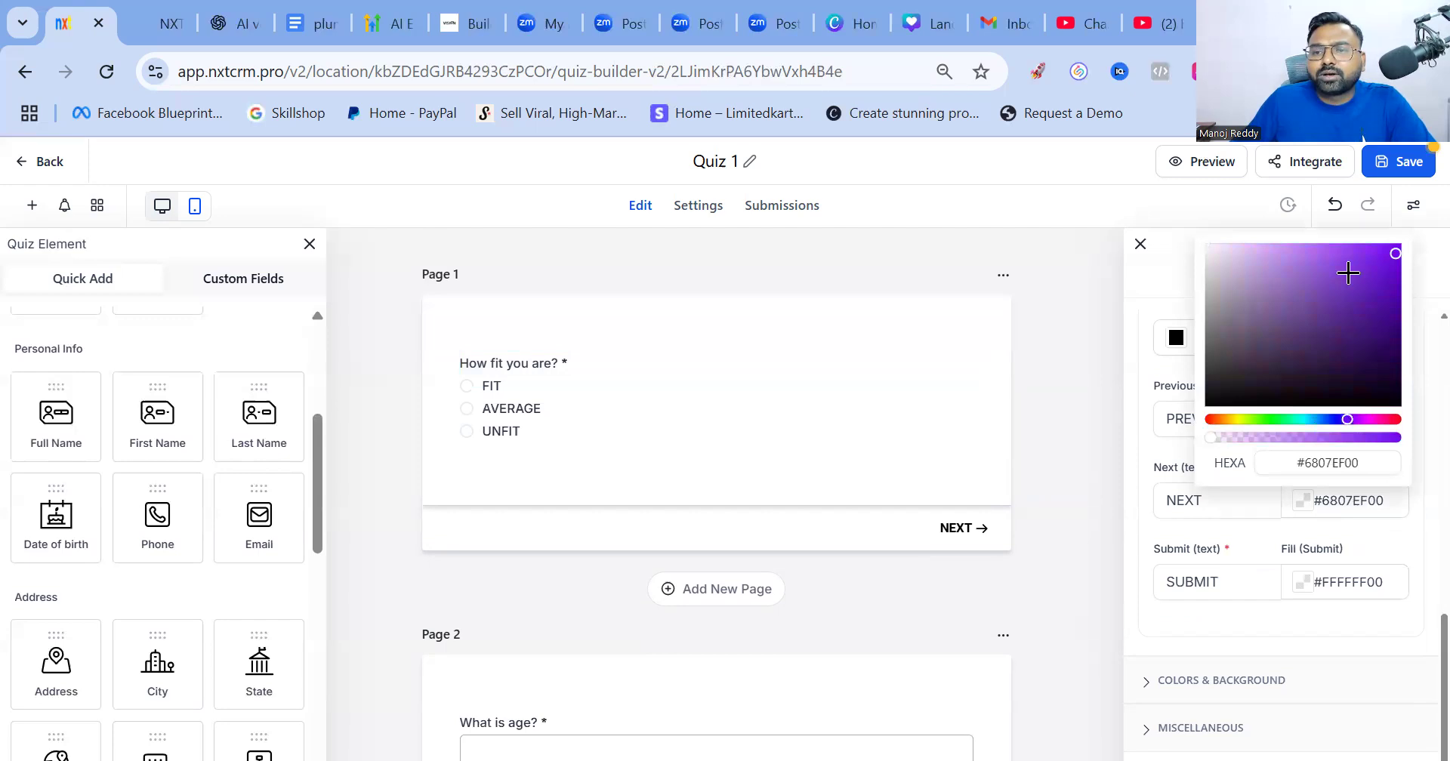
pyautogui.click(1314, 419)
pyautogui.click(1384, 333)
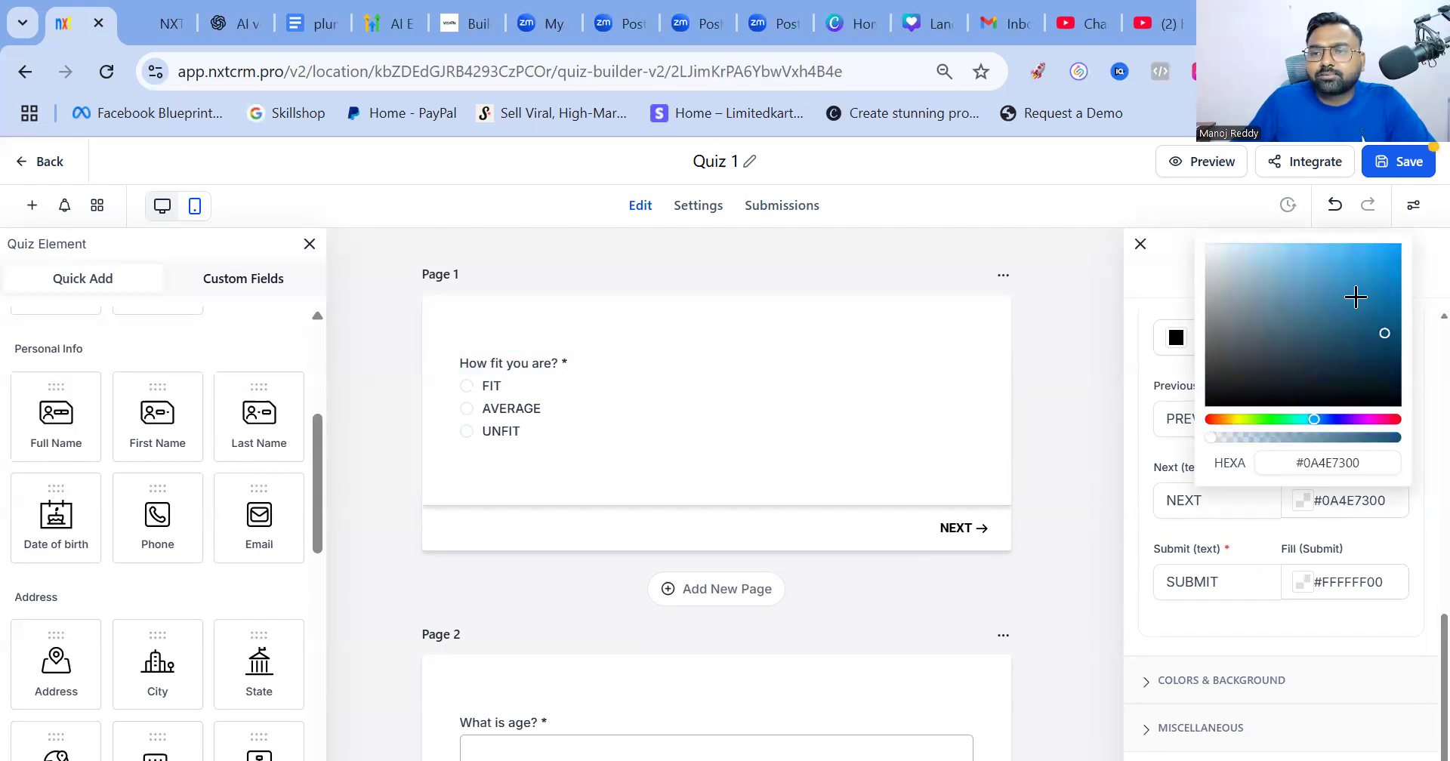
pyautogui.click(1211, 419)
pyautogui.click(1391, 252)
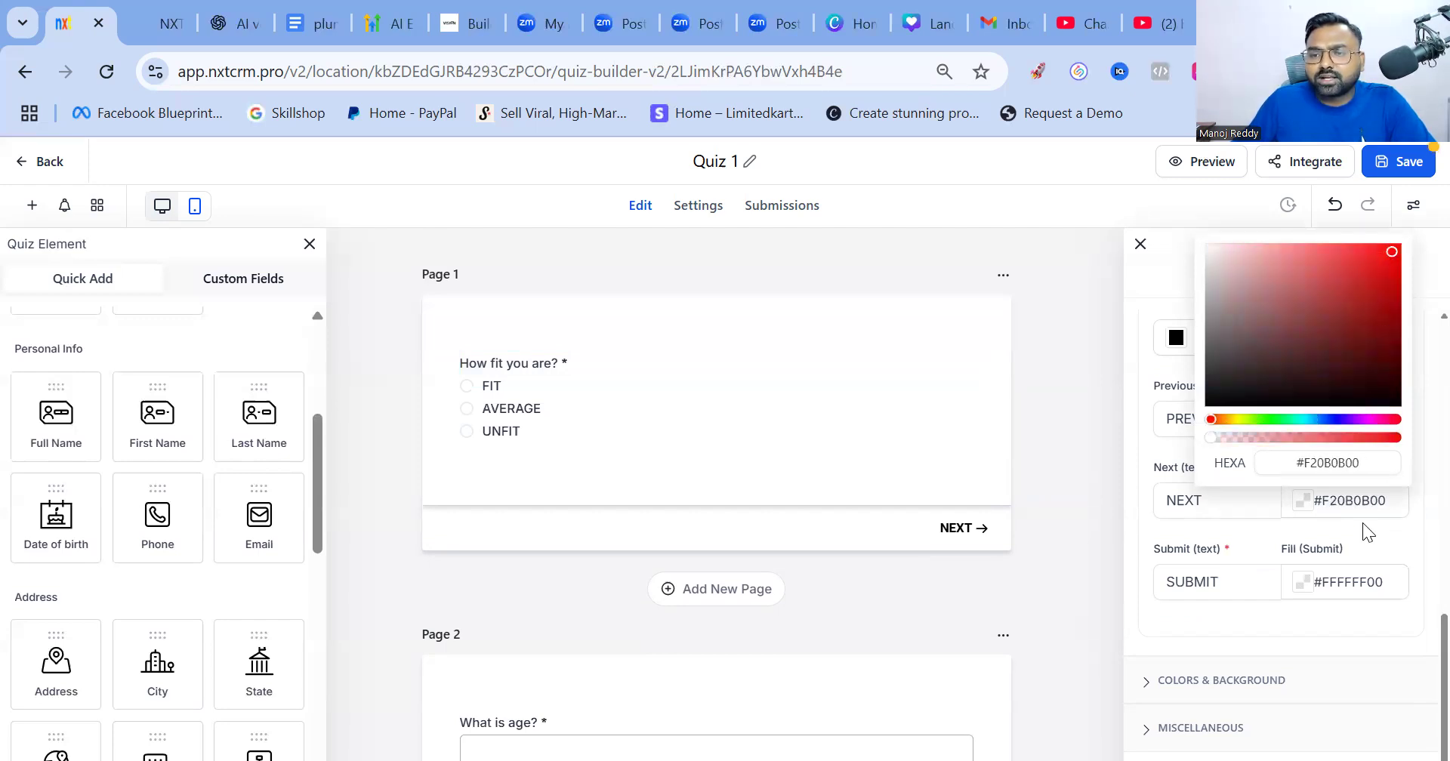
pyautogui.click(970, 533)
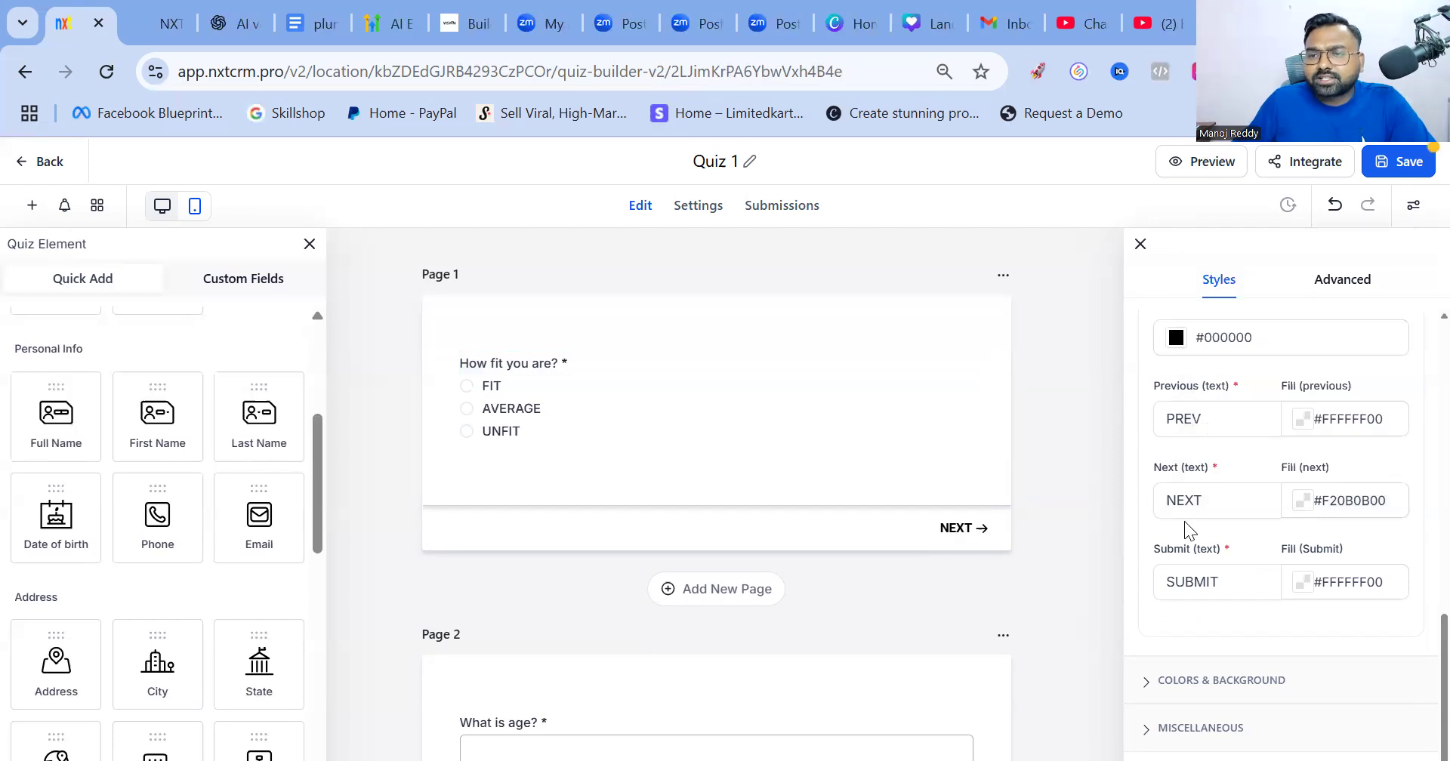
# Make the PREV, NEXT and SUBMIT button text red #BC3131FF
pyautogui.click(1211, 417)
pyautogui.click(1177, 342)
pyautogui.click(1223, 399)
pyautogui.click(1223, 405)
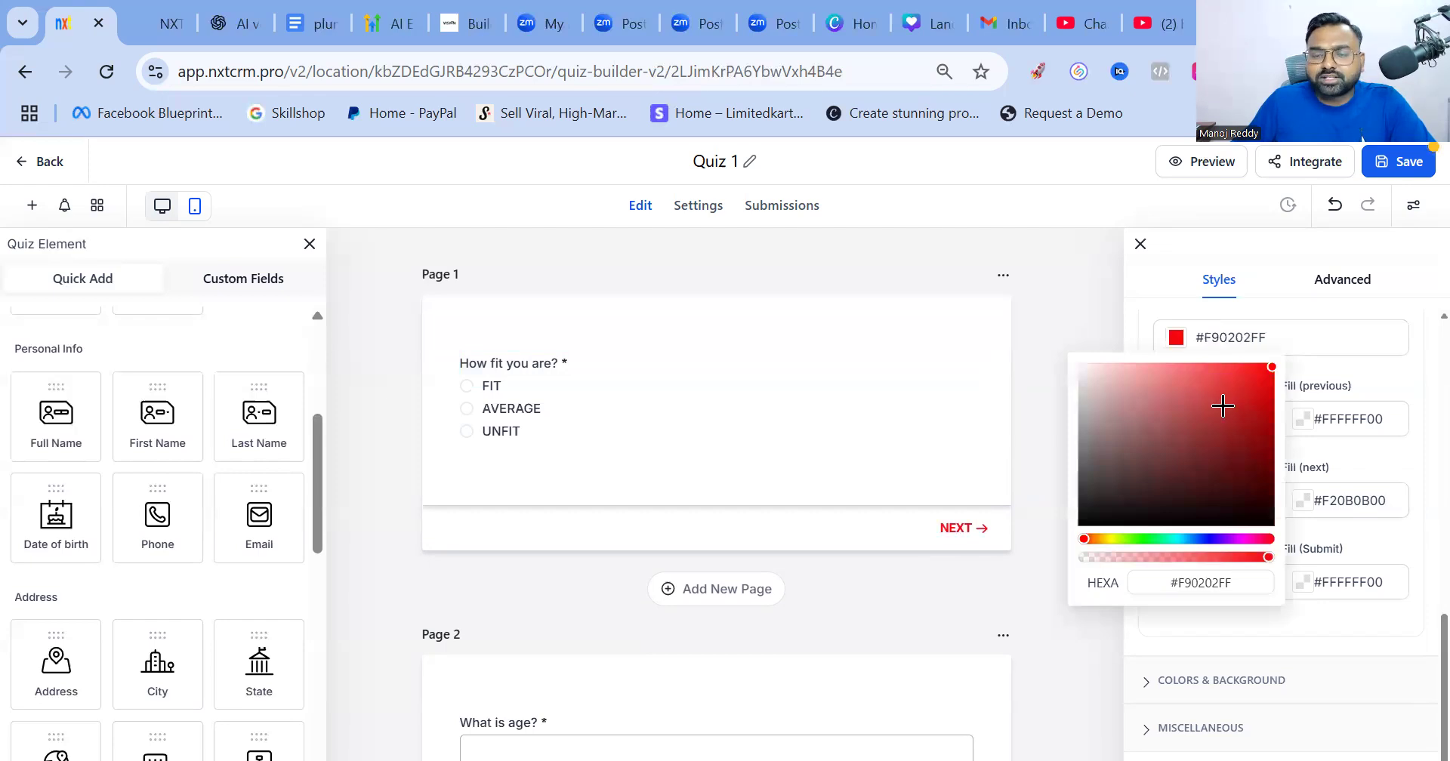
pyautogui.click(1029, 414)
pyautogui.scroll(-5, 1007, 576)
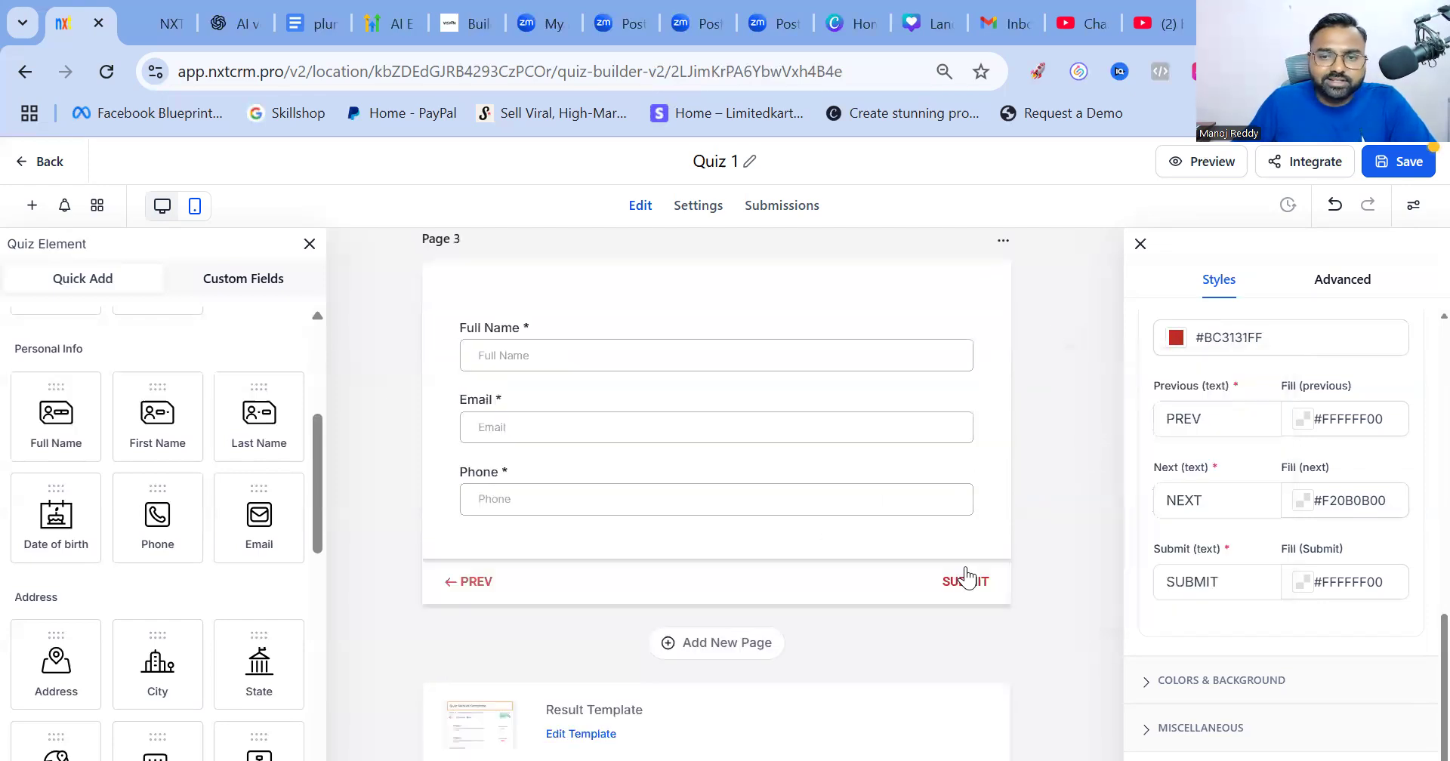
pyautogui.scroll(10, 1094, 431)
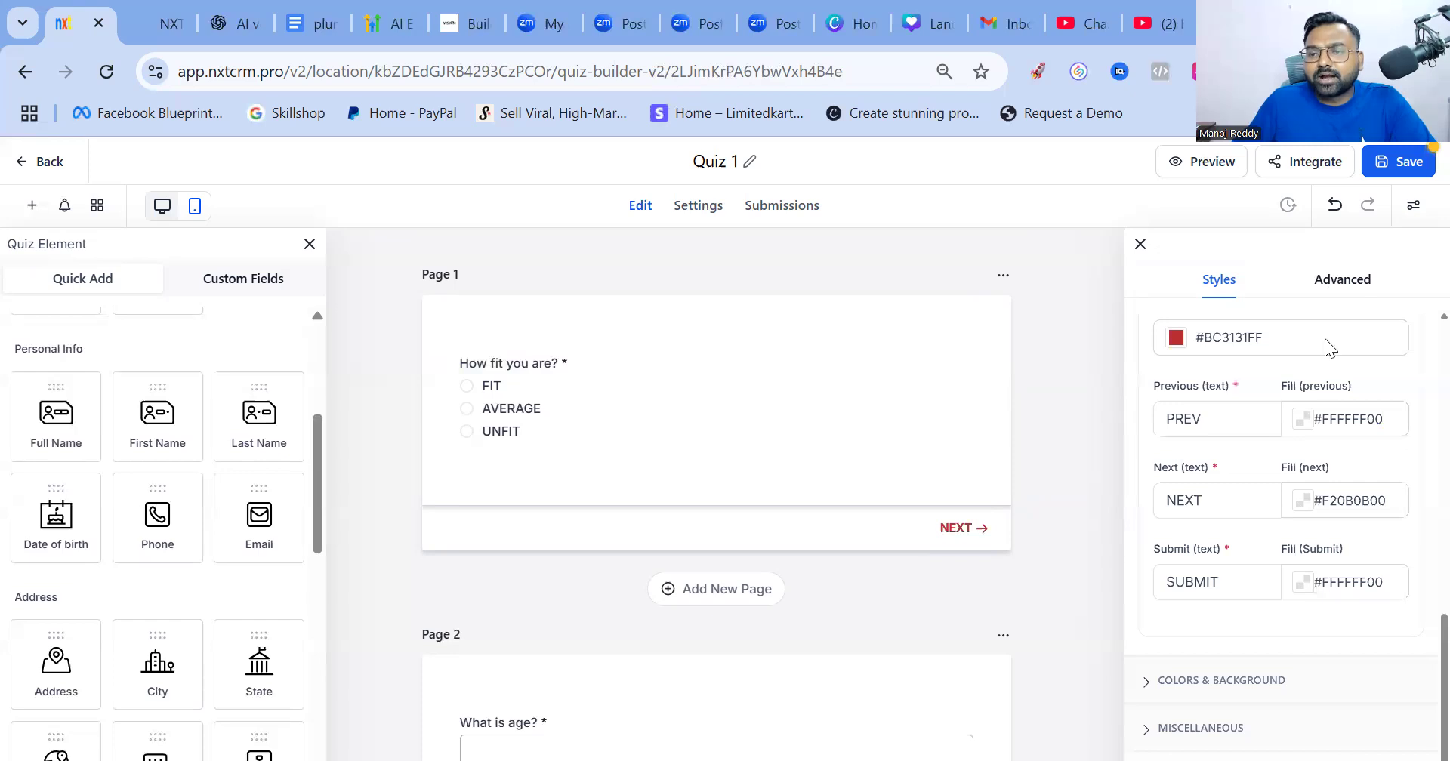
pyautogui.click(1340, 281)
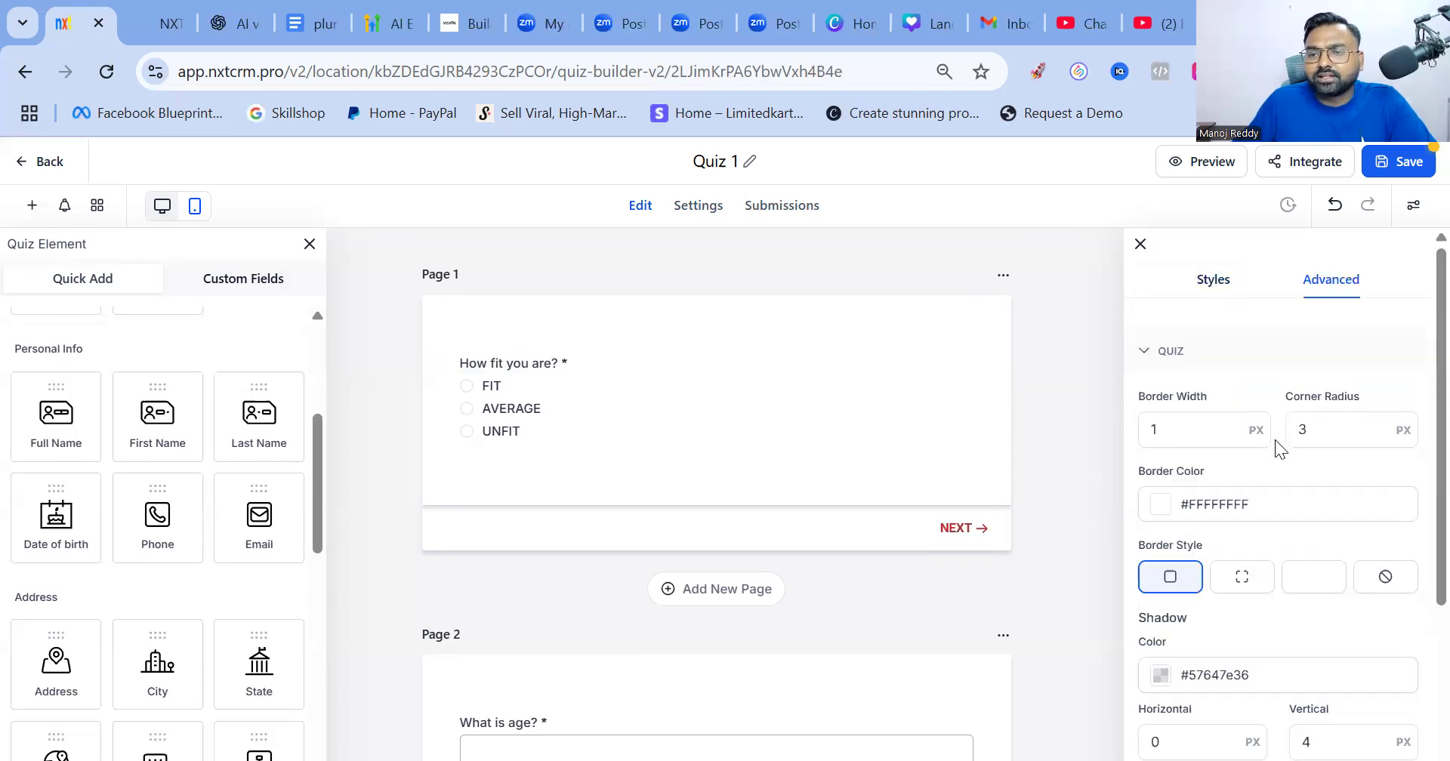
# Expand the Custom CSS and Short Label settings, then close Styles & Options
pyautogui.scroll(-5, 1202, 494)
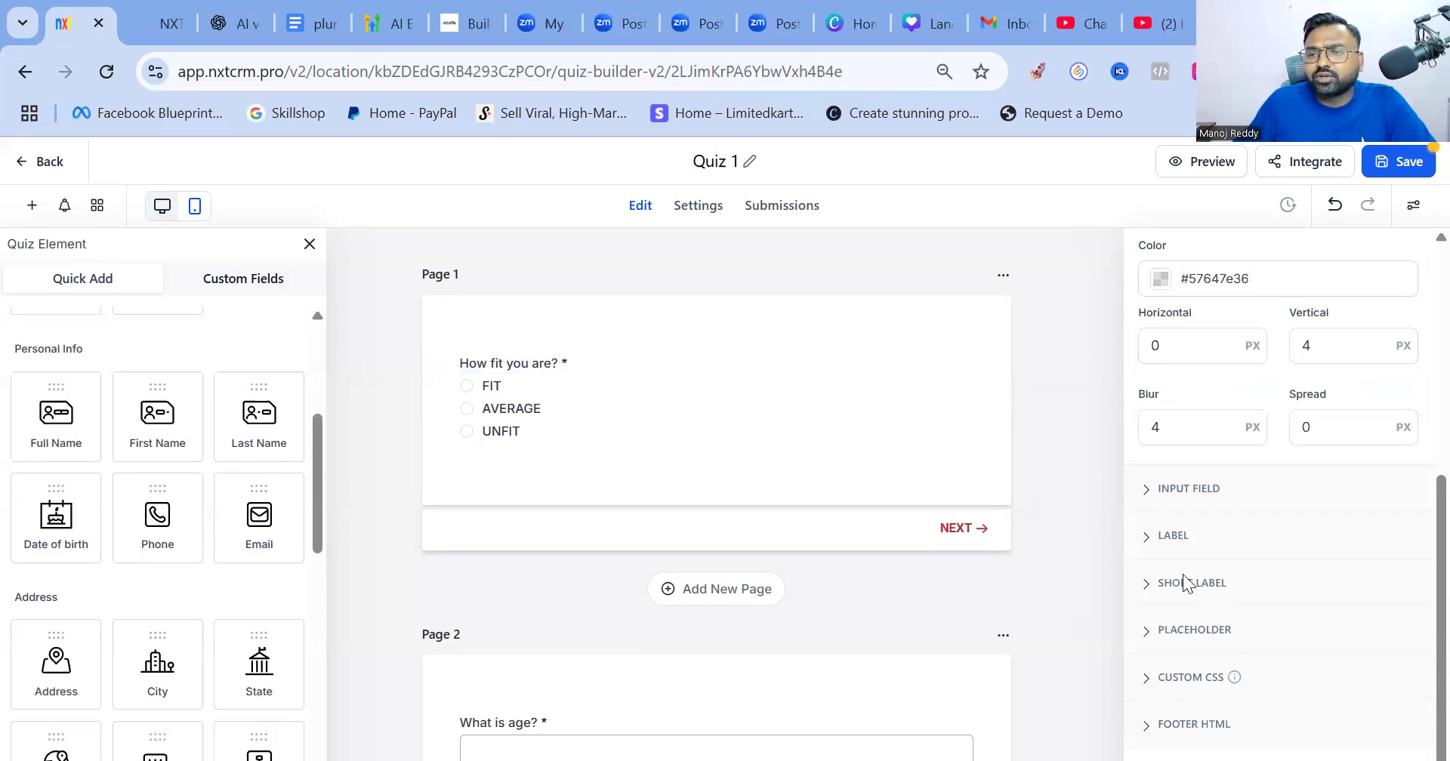
pyautogui.click(1190, 678)
pyautogui.scroll(3, 1176, 515)
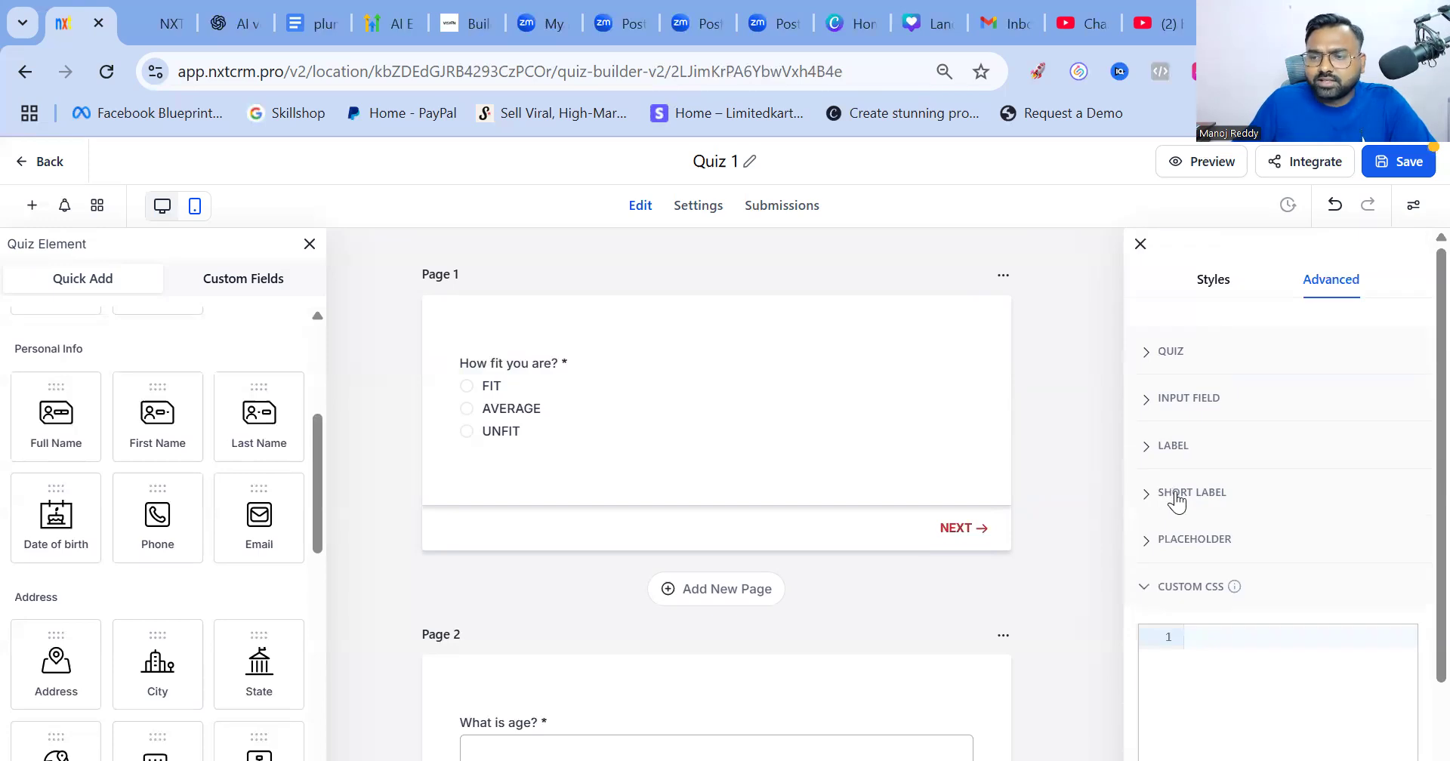
pyautogui.click(1176, 498)
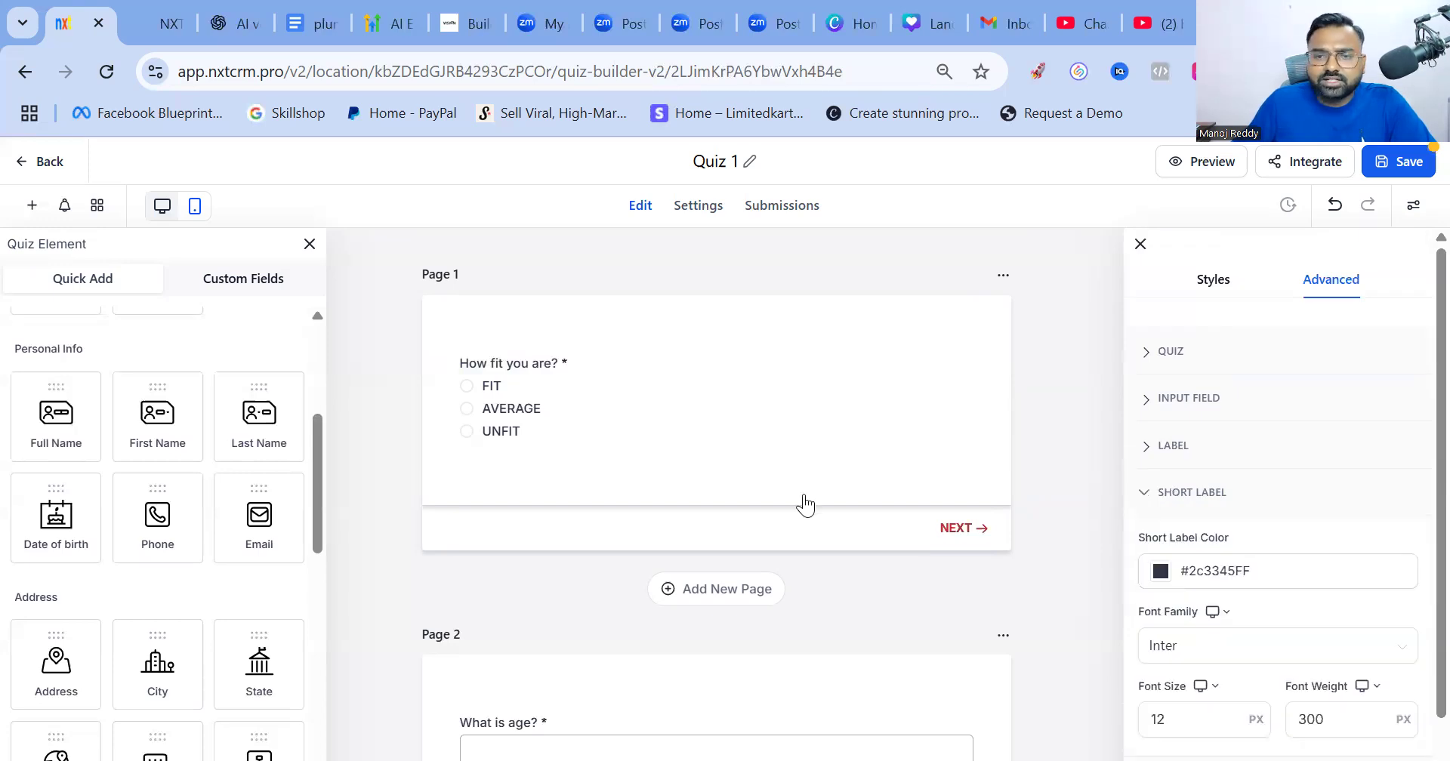
pyautogui.click(1411, 205)
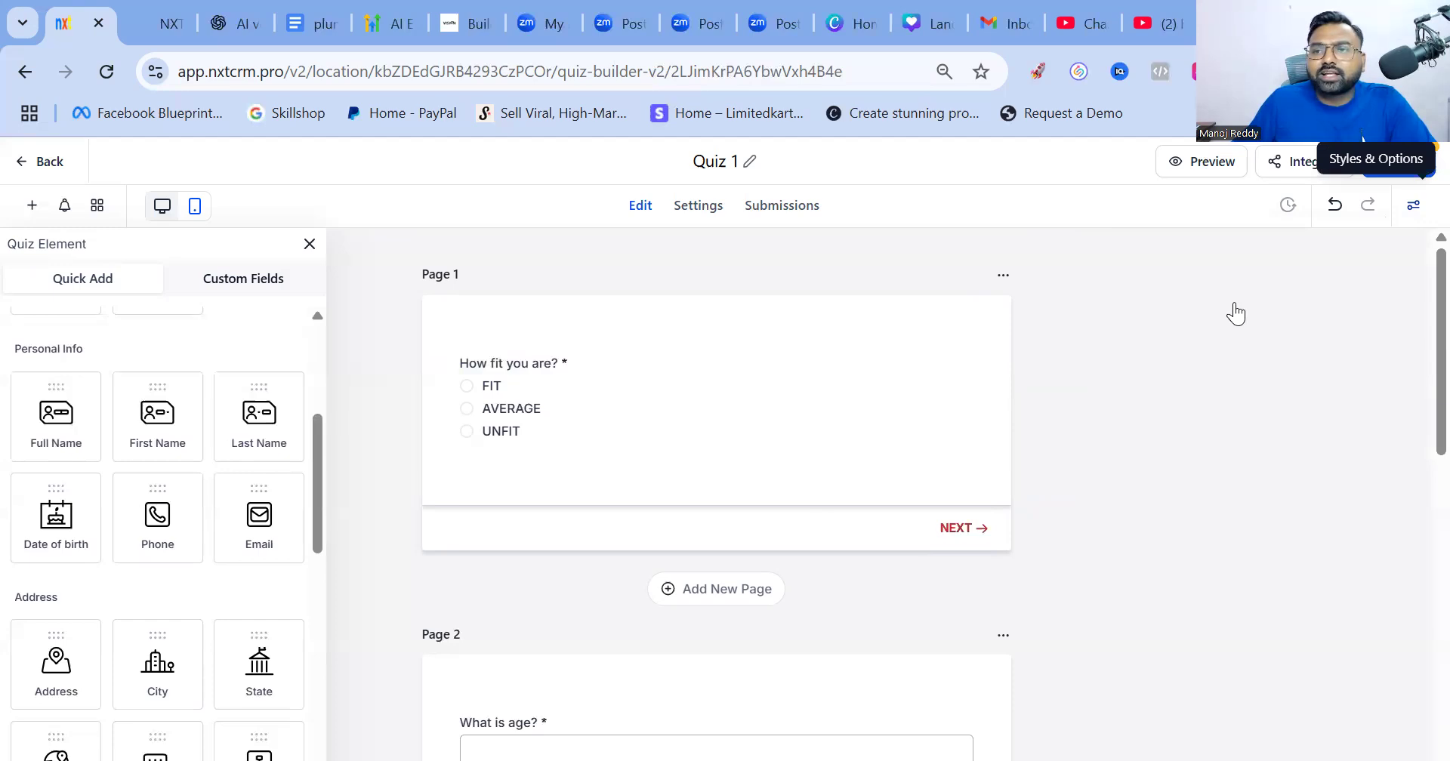
# Save the quiz and close the Quiz Element panel
pyautogui.click(1397, 161)
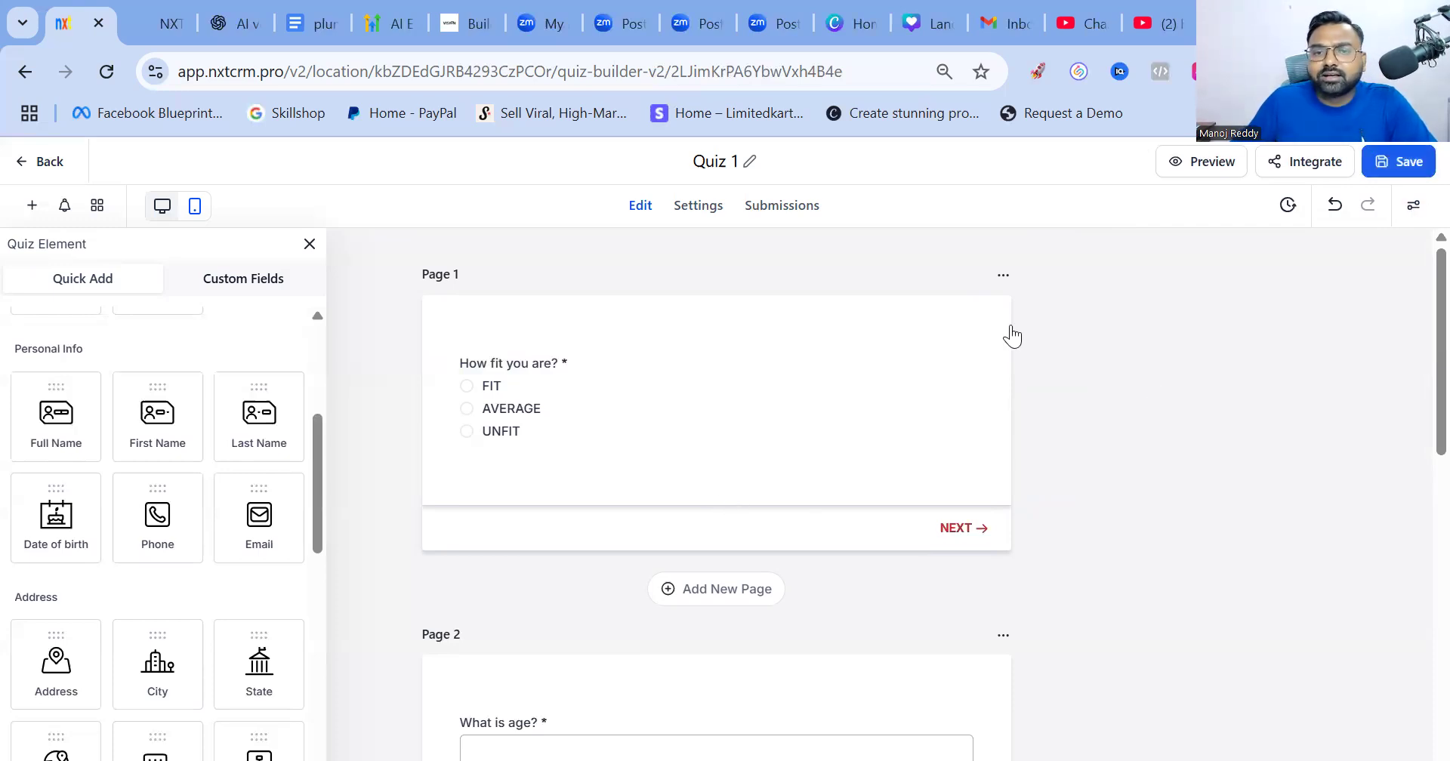
pyautogui.click(272, 281)
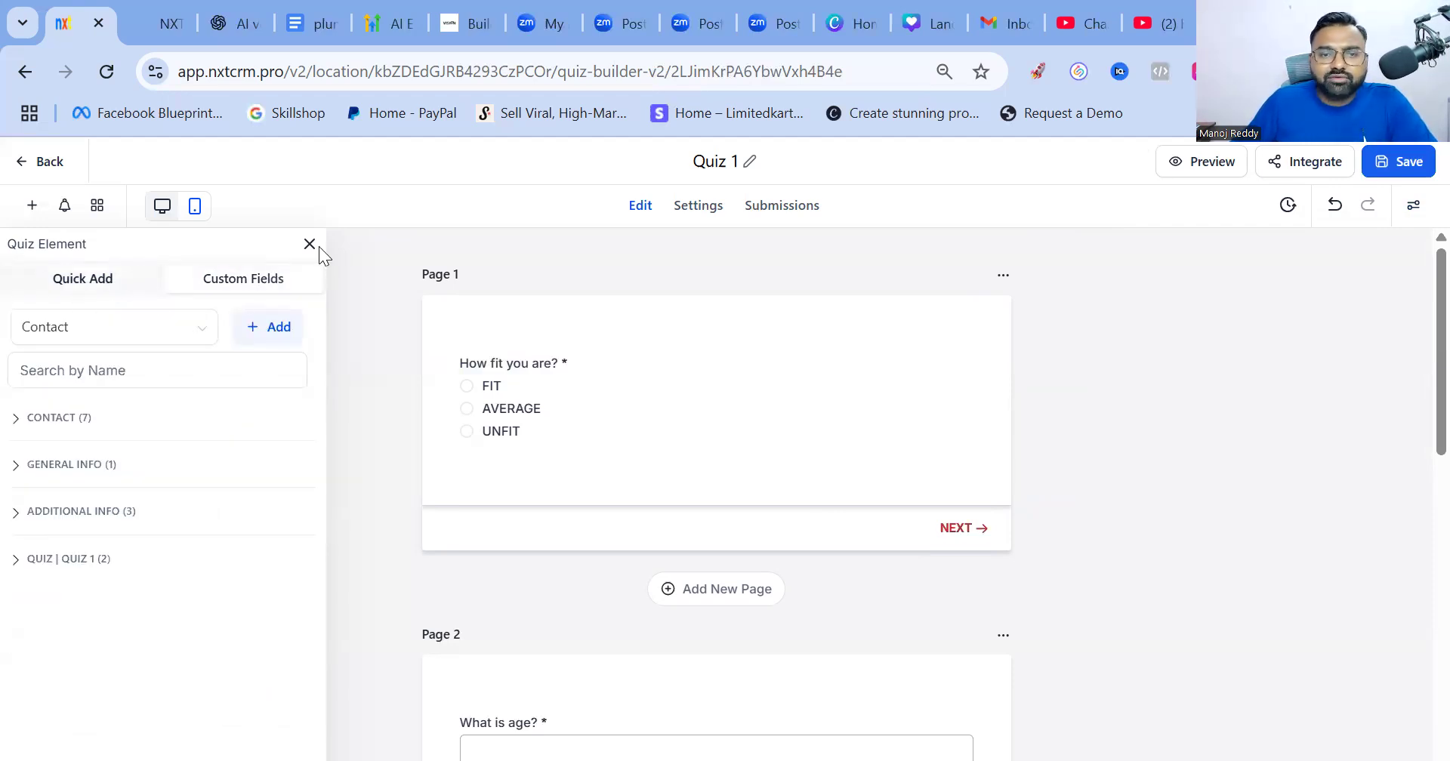
pyautogui.click(30, 205)
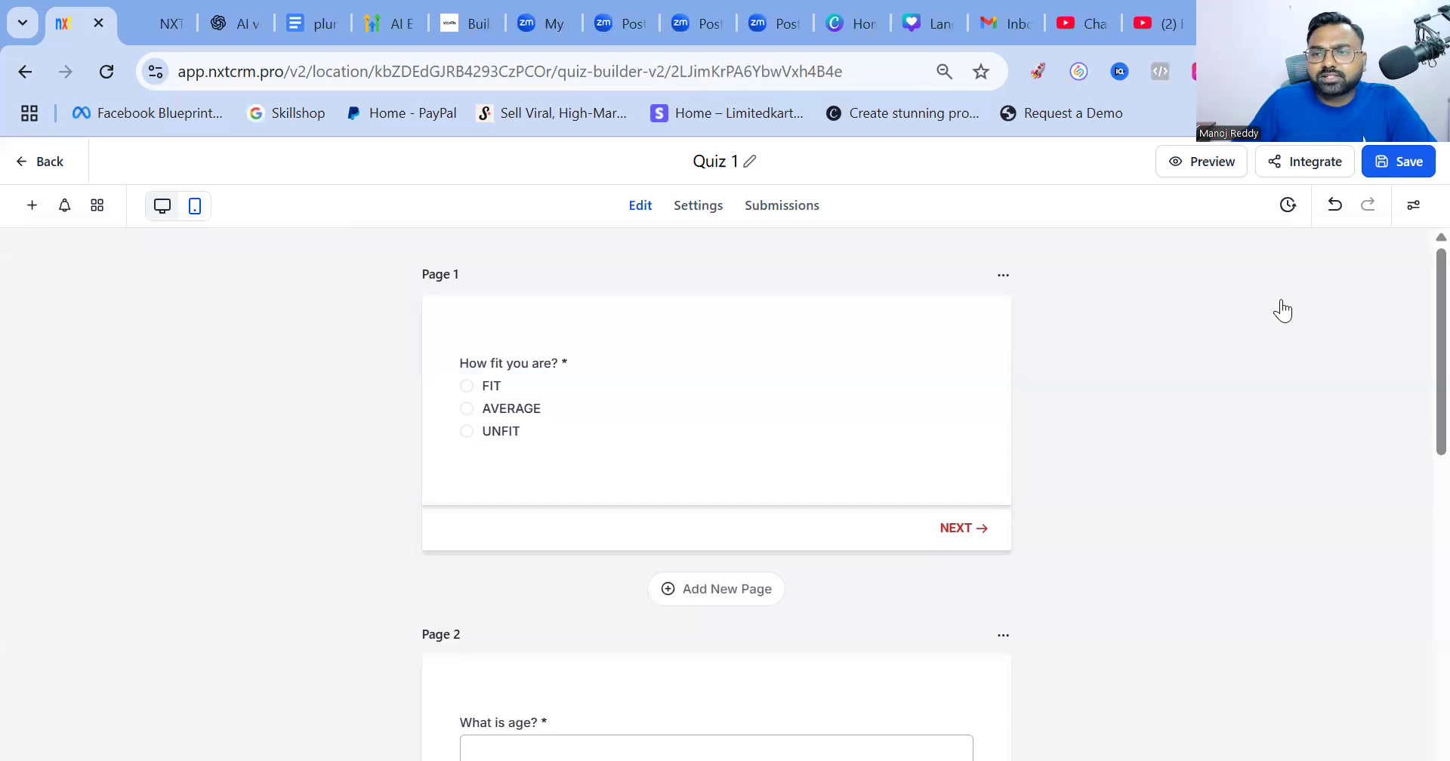
pyautogui.click(1185, 168)
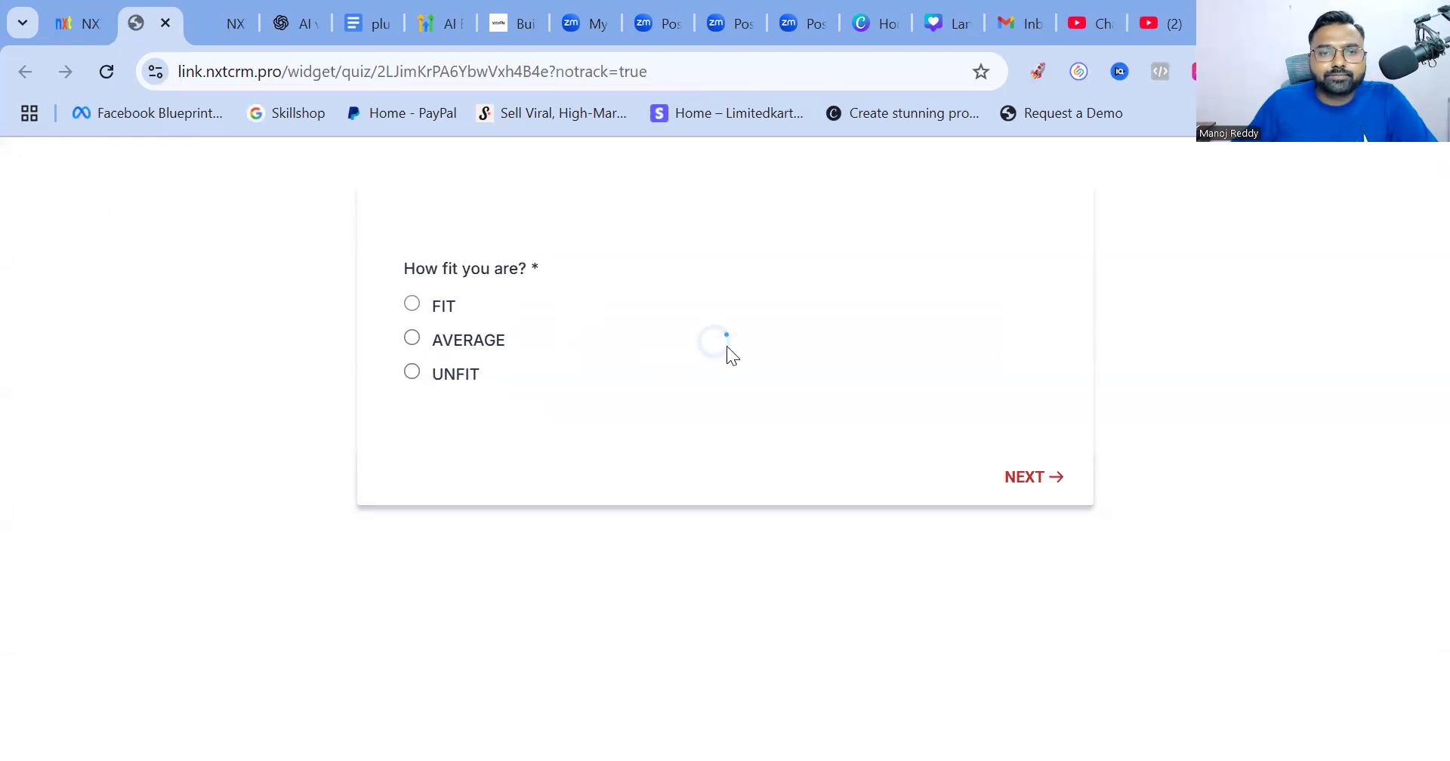
# In the live preview, answer FIT to 'How fit you are?' and reach the age box
pyautogui.click(107, 71)
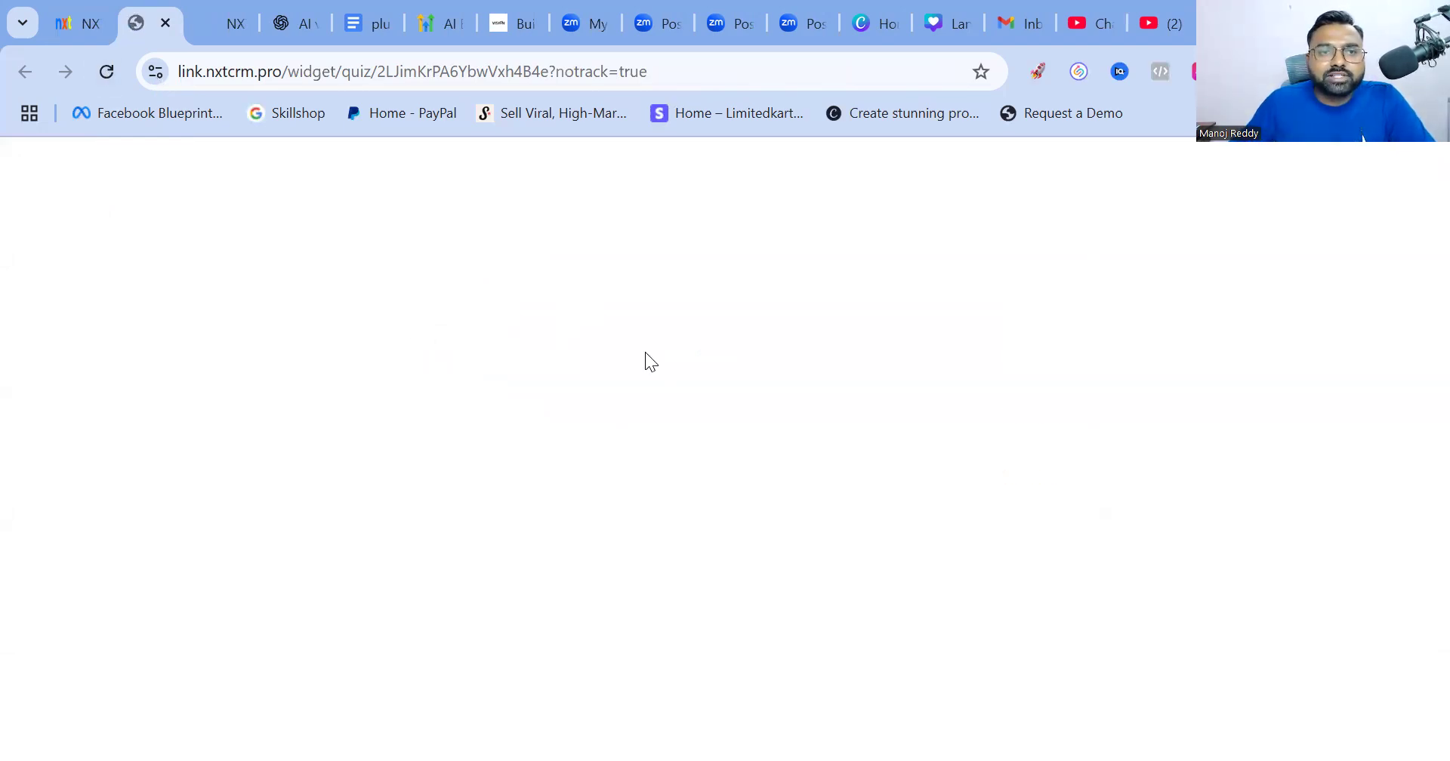
pyautogui.click(70, 26)
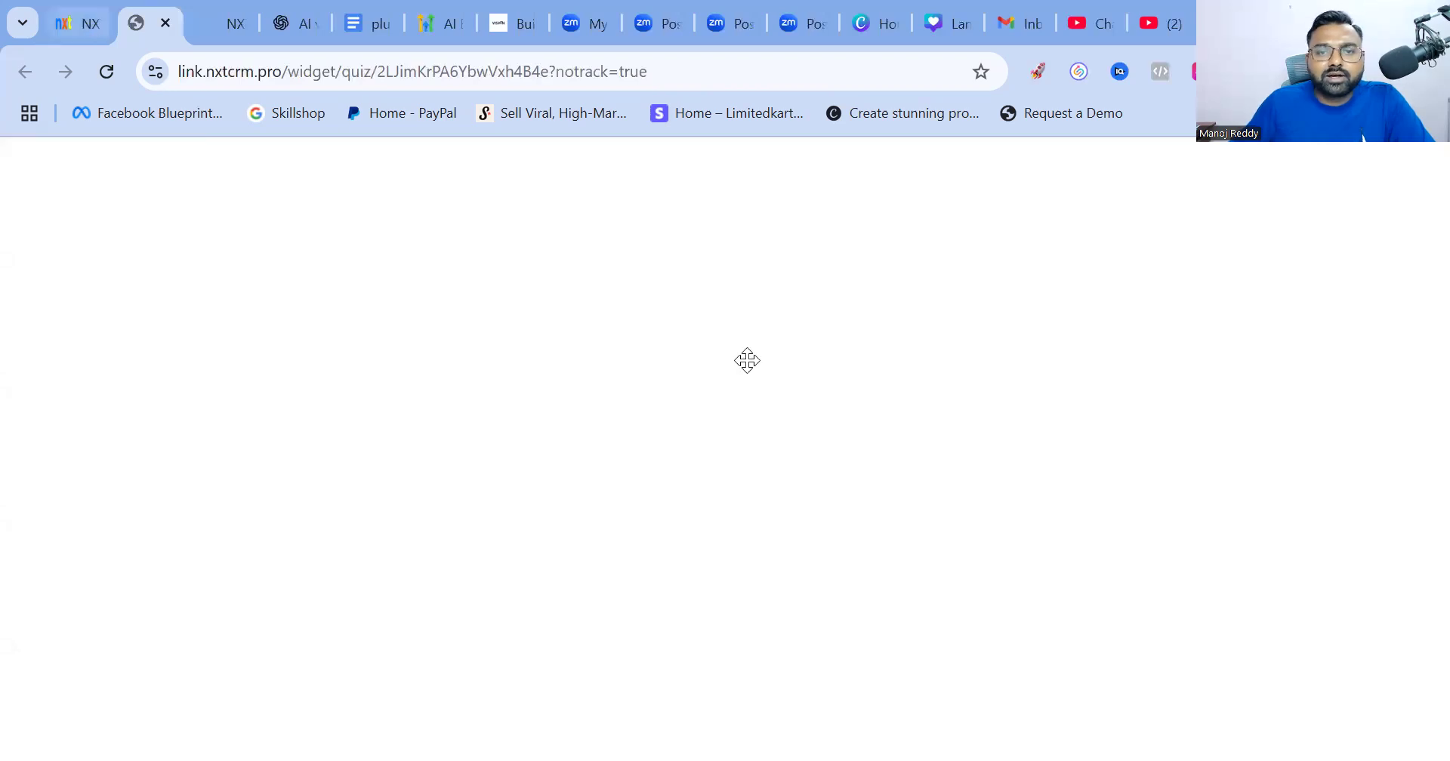
pyautogui.click(1217, 165)
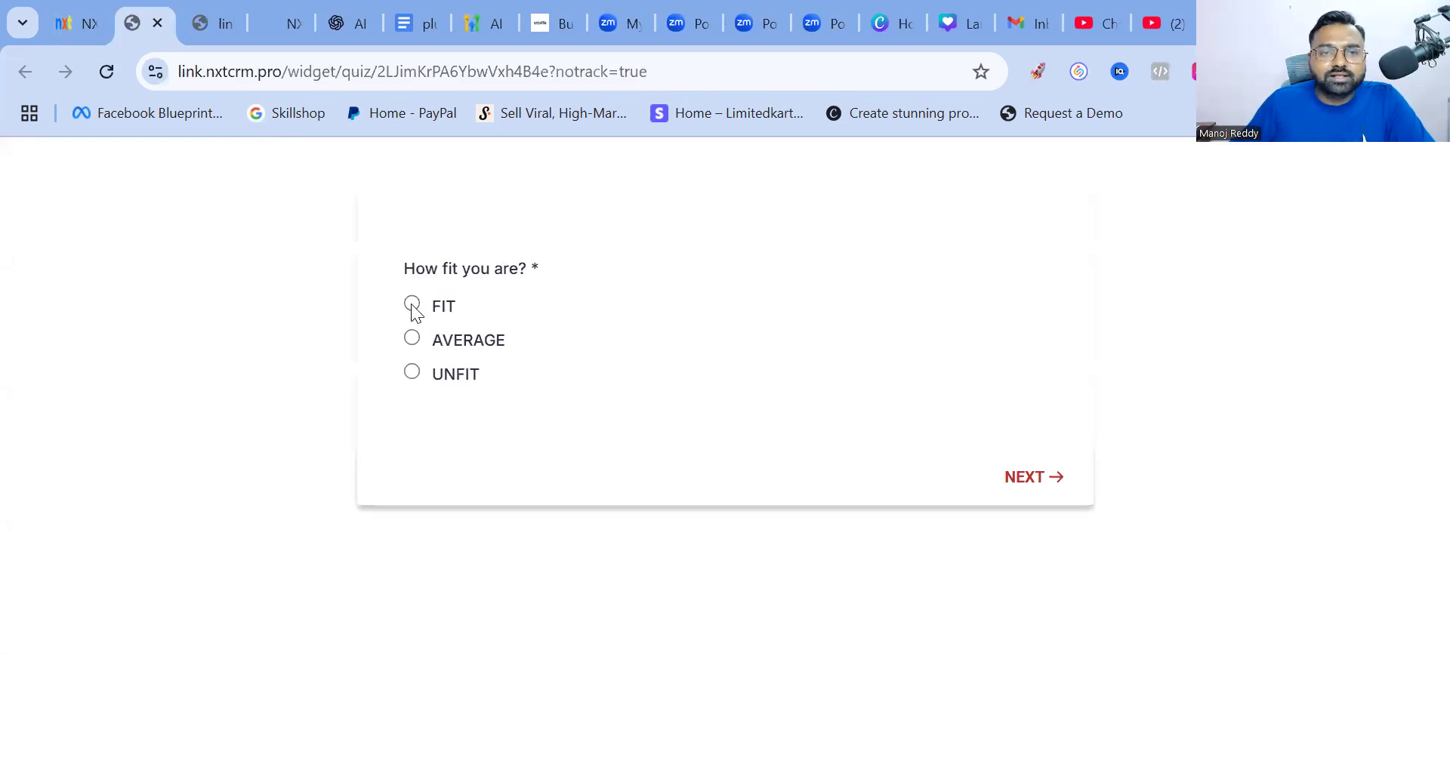
pyautogui.click(412, 304)
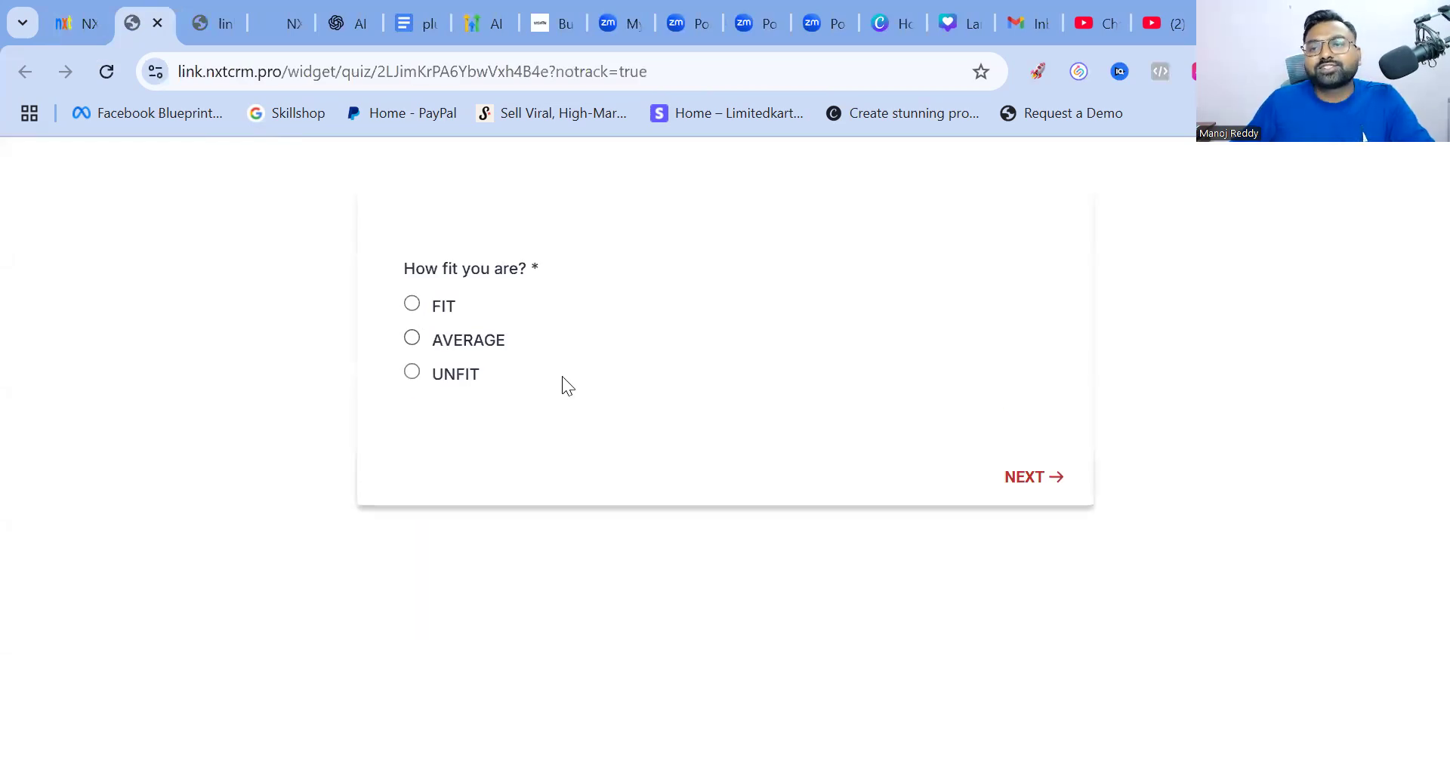
pyautogui.click(571, 311)
# Enter age 30, then fill in the contact's name, autofilled e-mail and phone number
pyautogui.write('30')
pyautogui.click(1015, 412)
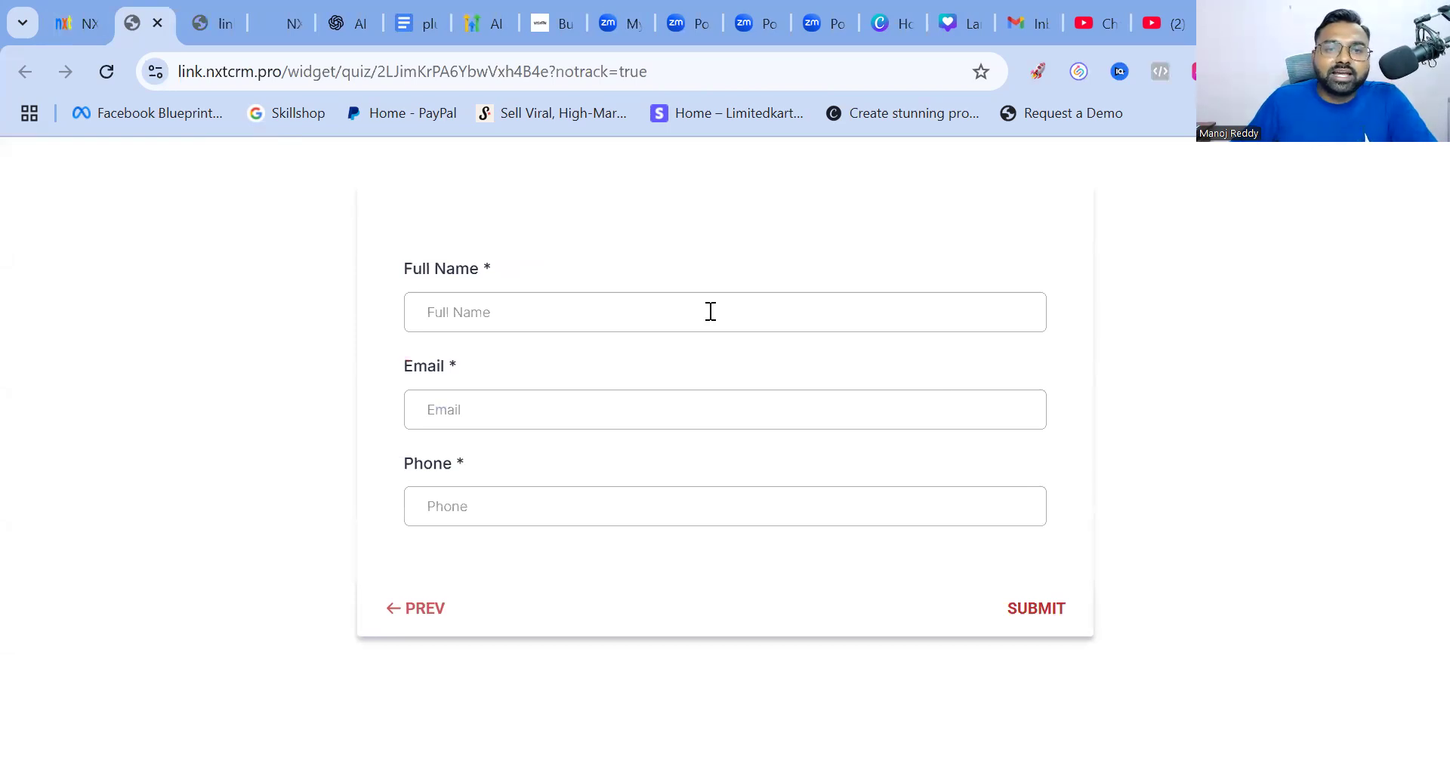
pyautogui.click(540, 468)
pyautogui.click(508, 416)
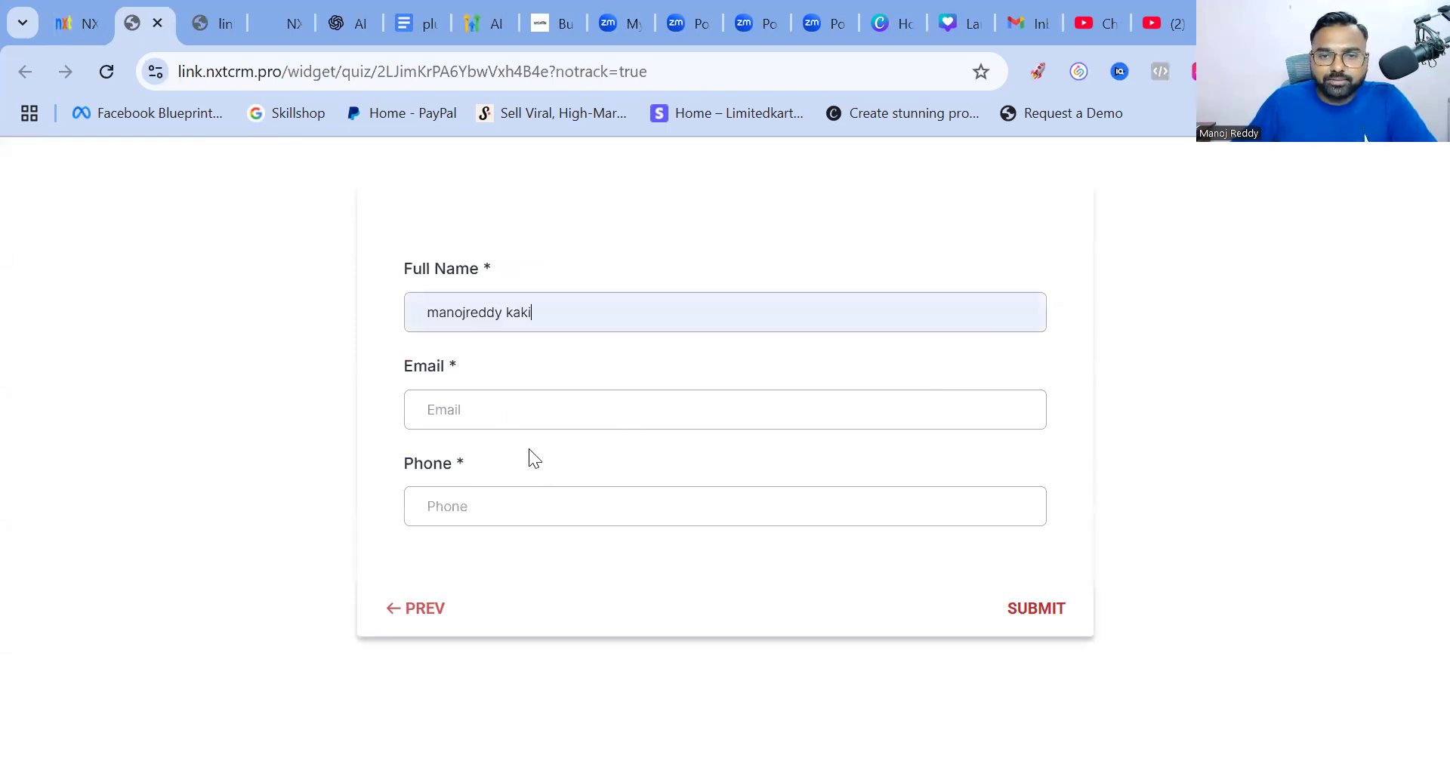
pyautogui.press('Down')
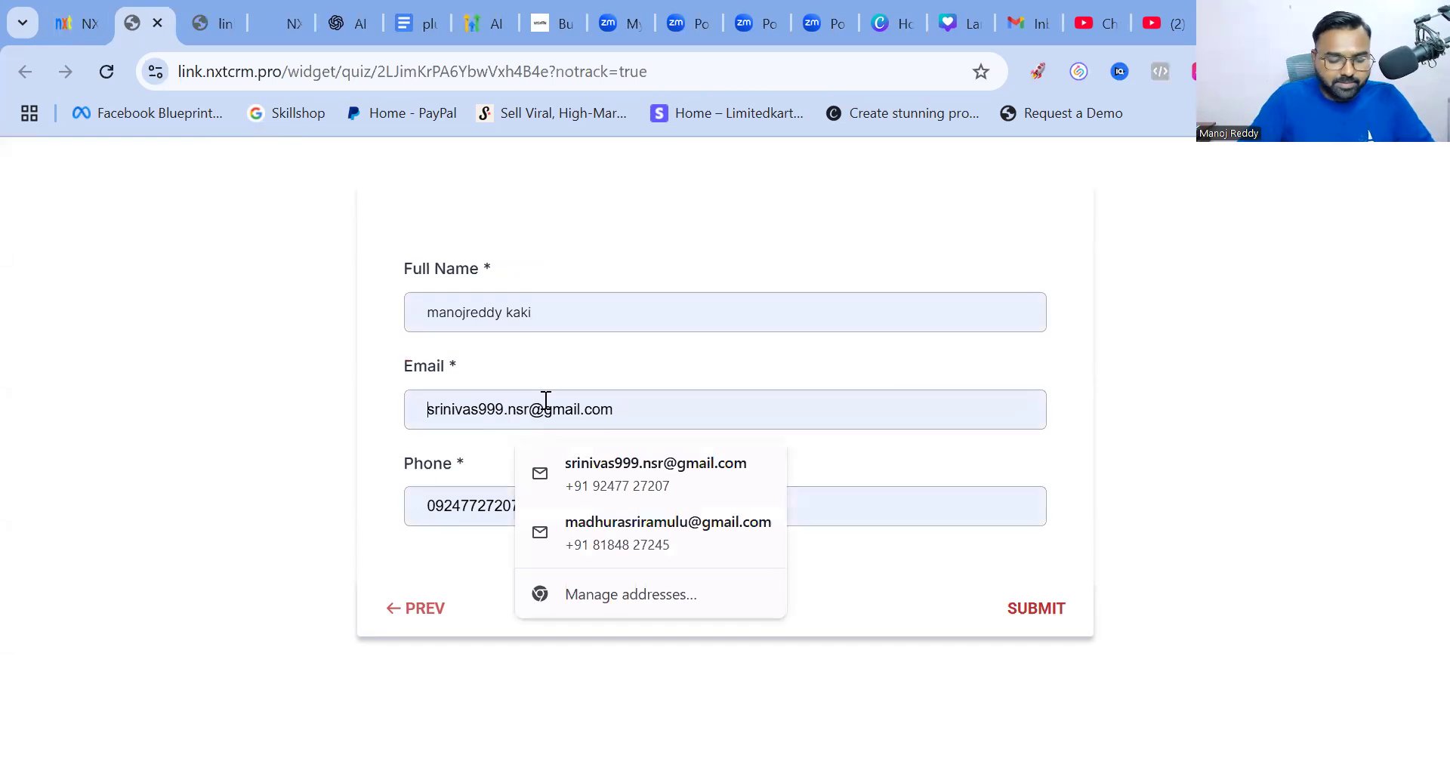
pyautogui.press('Up')
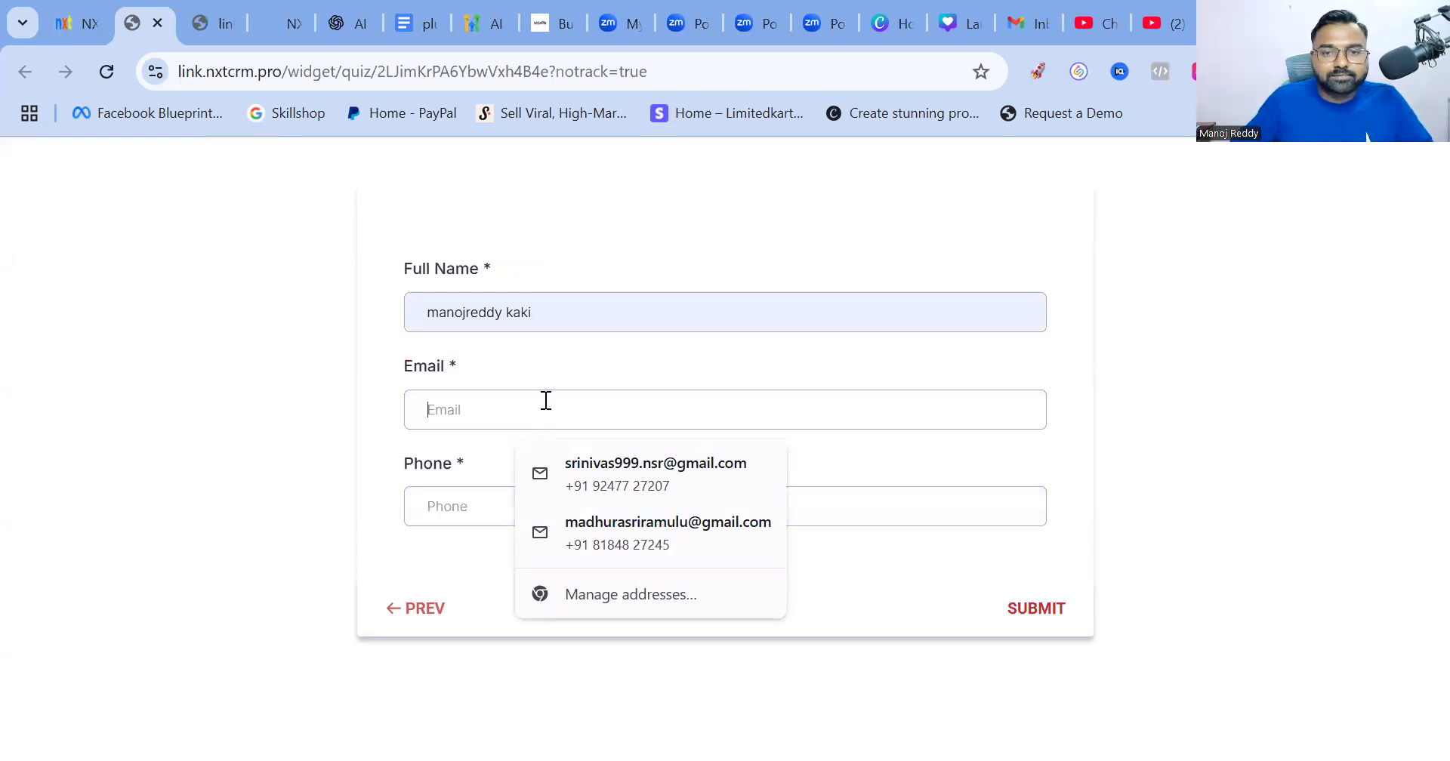
pyautogui.write('m')
pyautogui.click(564, 461)
pyautogui.click(445, 500)
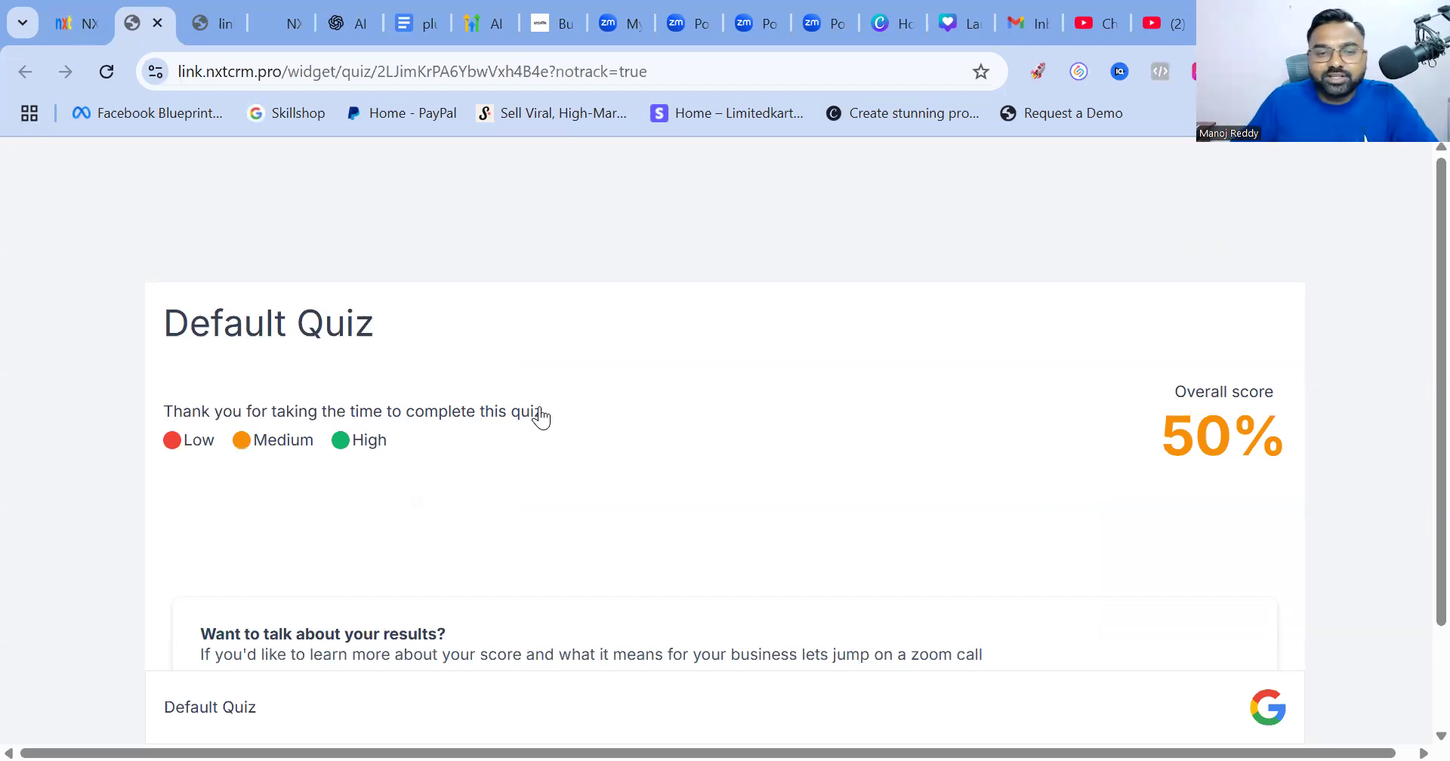
# Scroll the 50% results page to the Subscribe button, then return to the Quiz 1 builder tab
pyautogui.scroll(-2, 613, 415)
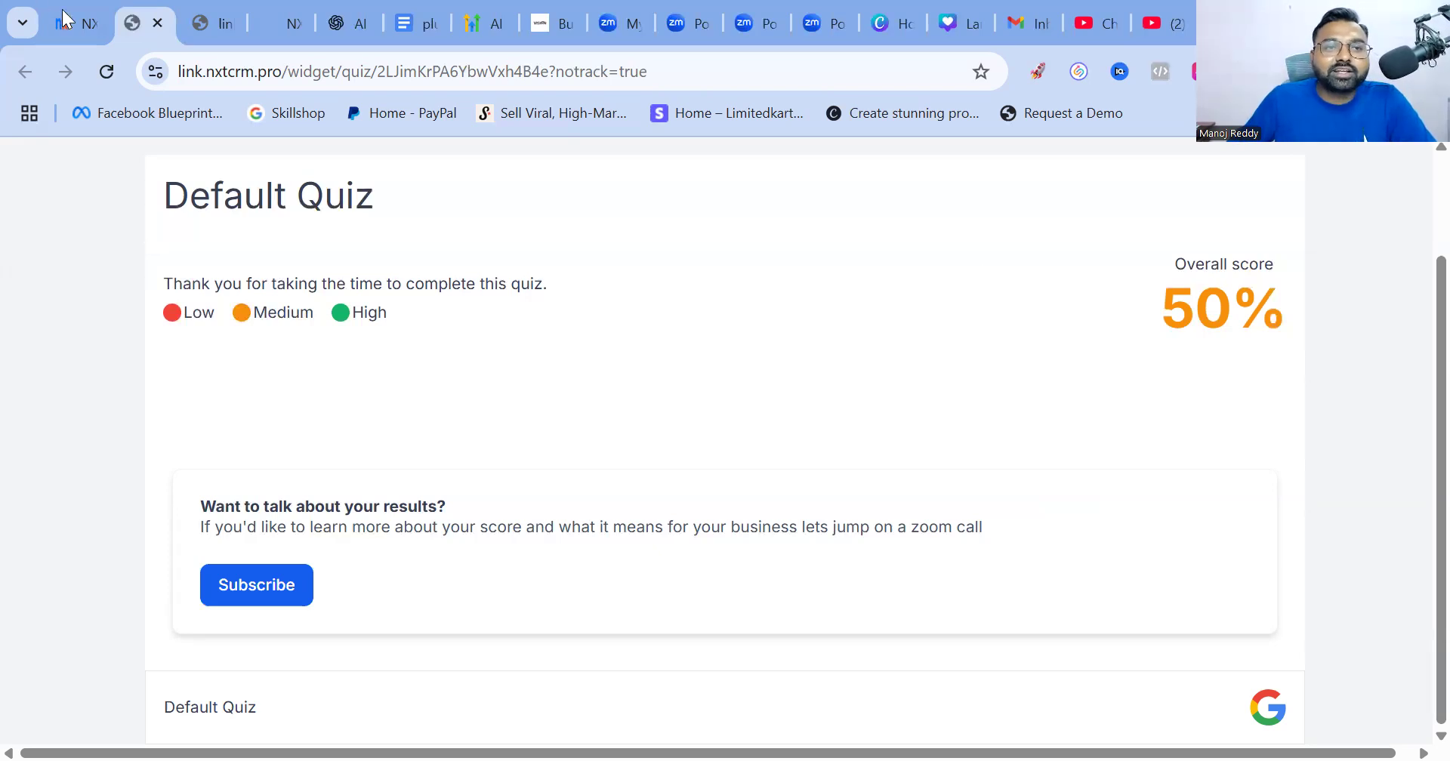
pyautogui.click(83, 21)
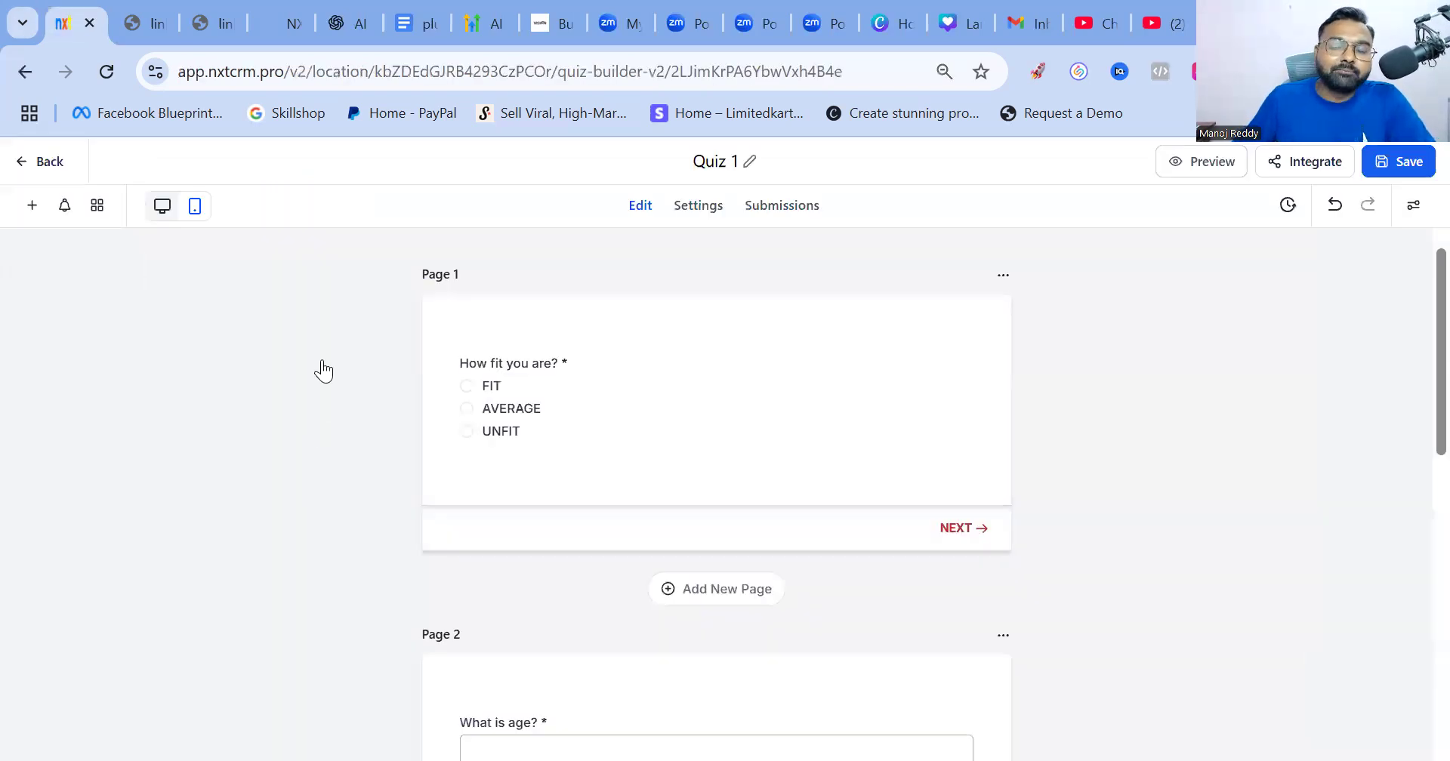